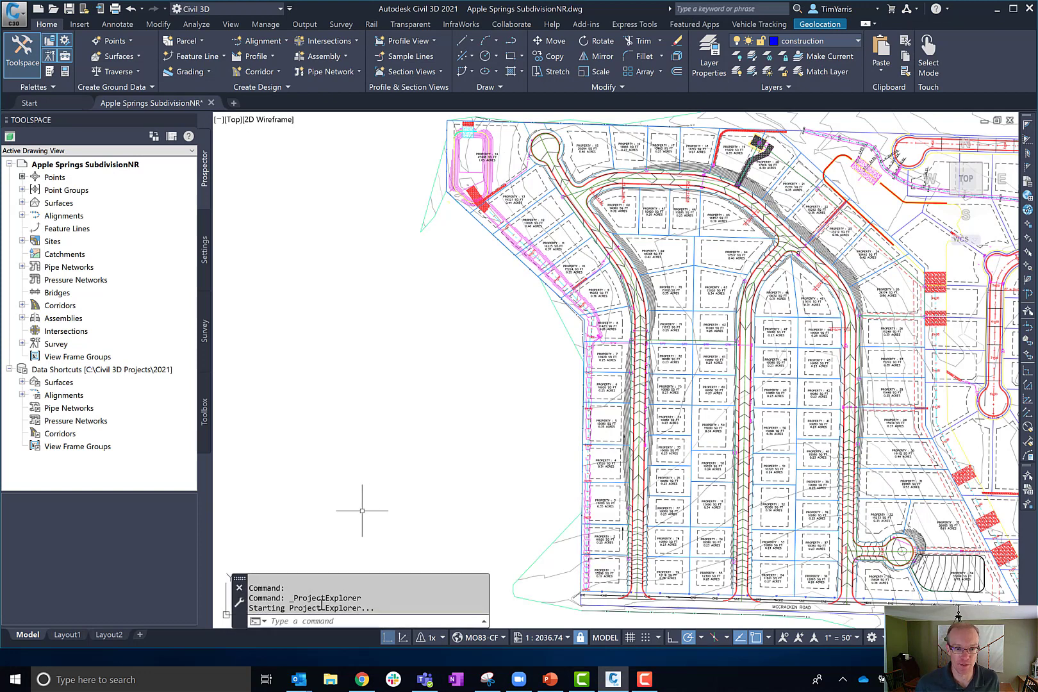
# Launch the PROJECTEXPLORER add-in on the Apple Springs Subdivision drawing from the command line.
pyautogui.click(308, 618)
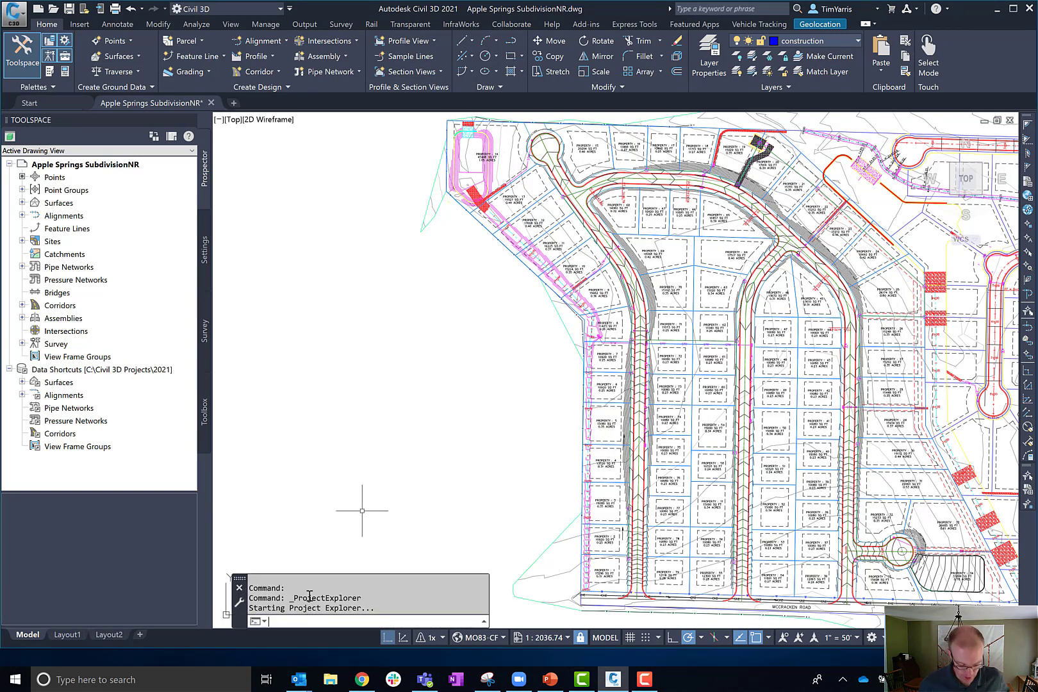
pyautogui.write('p')
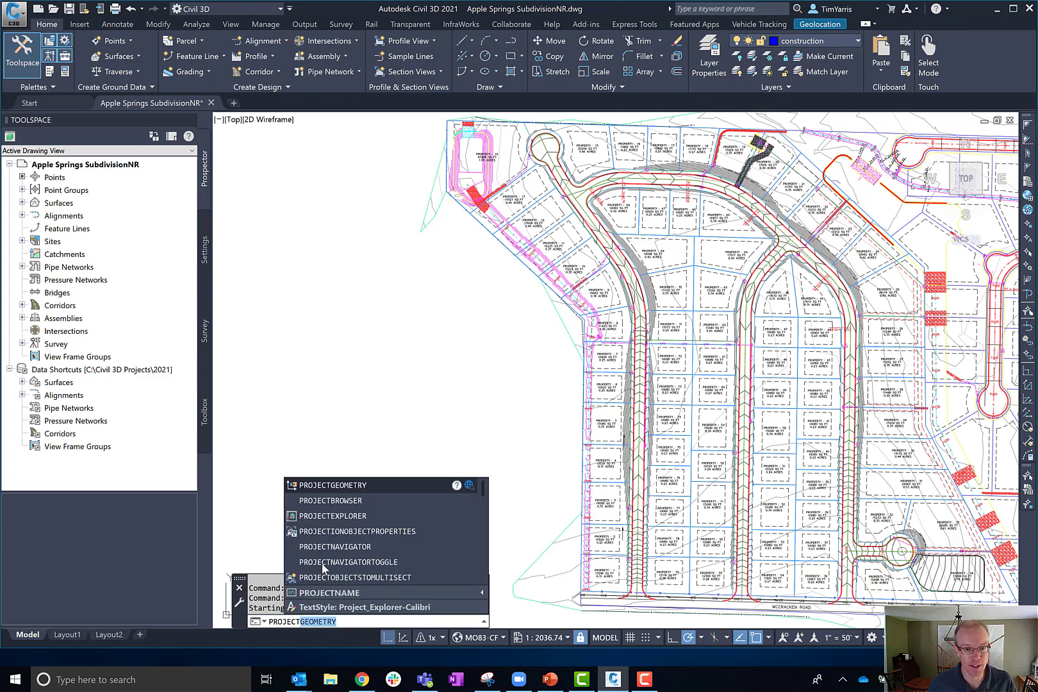
pyautogui.click(371, 517)
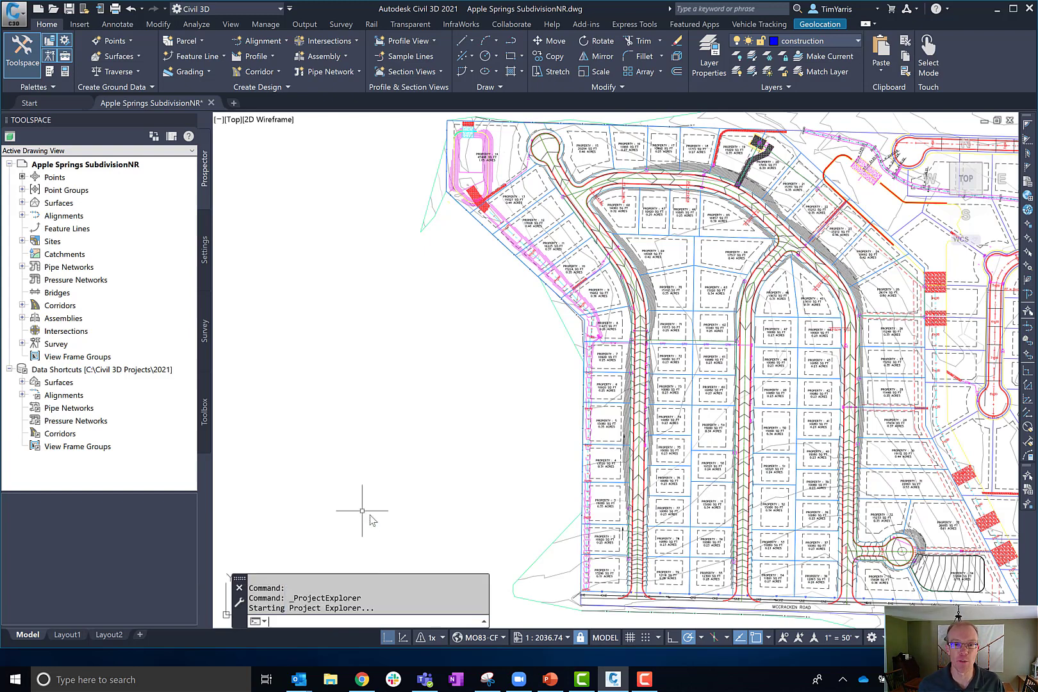
pyautogui.click(585, 24)
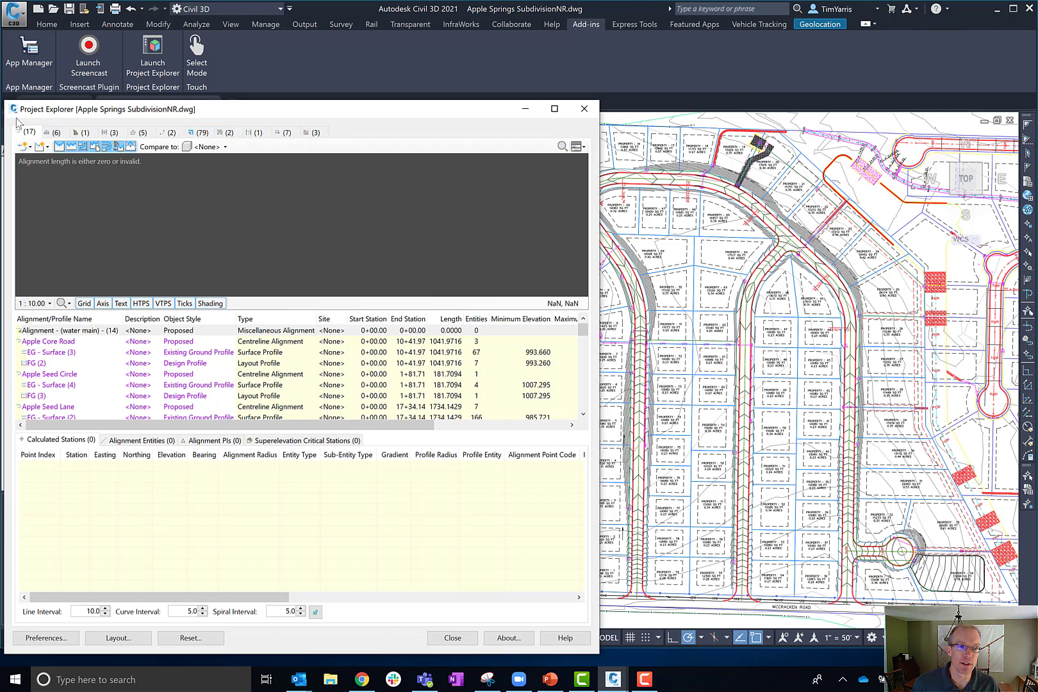
# Move the Project Explorer window up so it no longer covers the Prospector tree.
pyautogui.moveTo(225, 110)
pyautogui.mouseDown()
pyautogui.moveTo(323, 90)
pyautogui.moveTo(225, 98)
pyautogui.mouseUp()
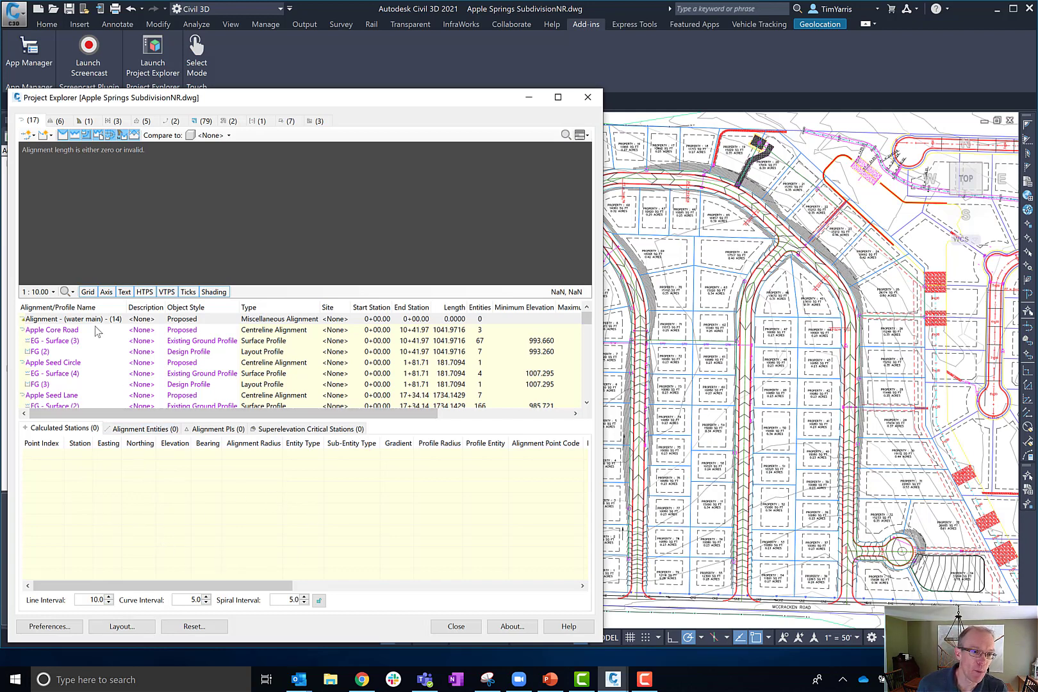
# Expand Alignments > Centerline Alignments > Apple Core Road in Prospector beside Project Explorer.
pyautogui.moveTo(90, 100); pyautogui.dragTo(166, 97)
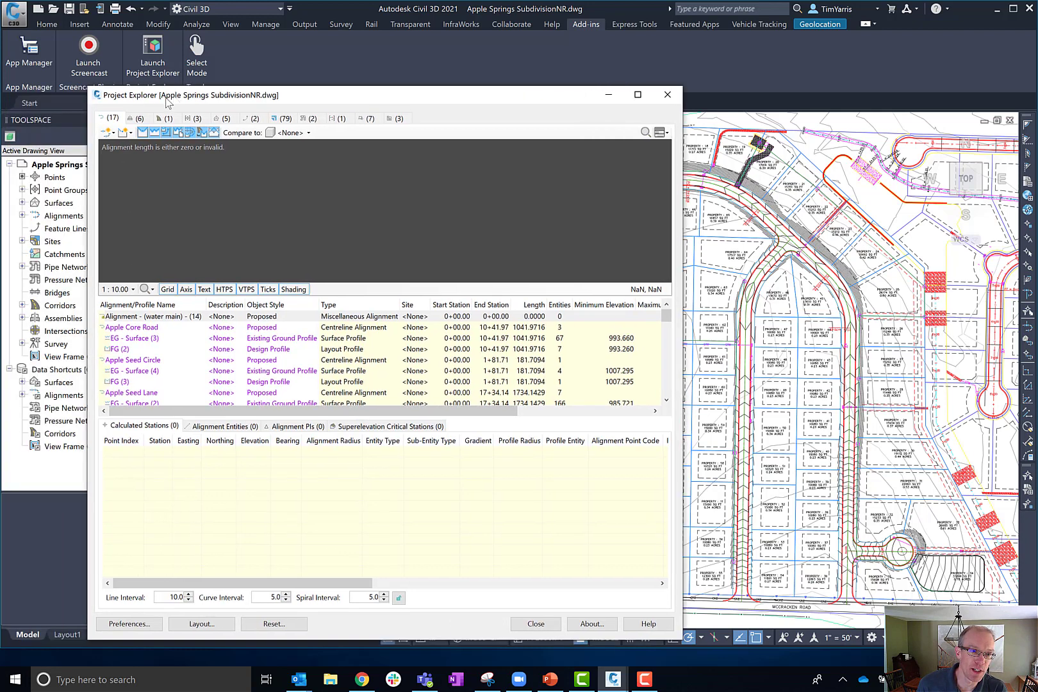
pyautogui.click(23, 215)
pyautogui.click(35, 229)
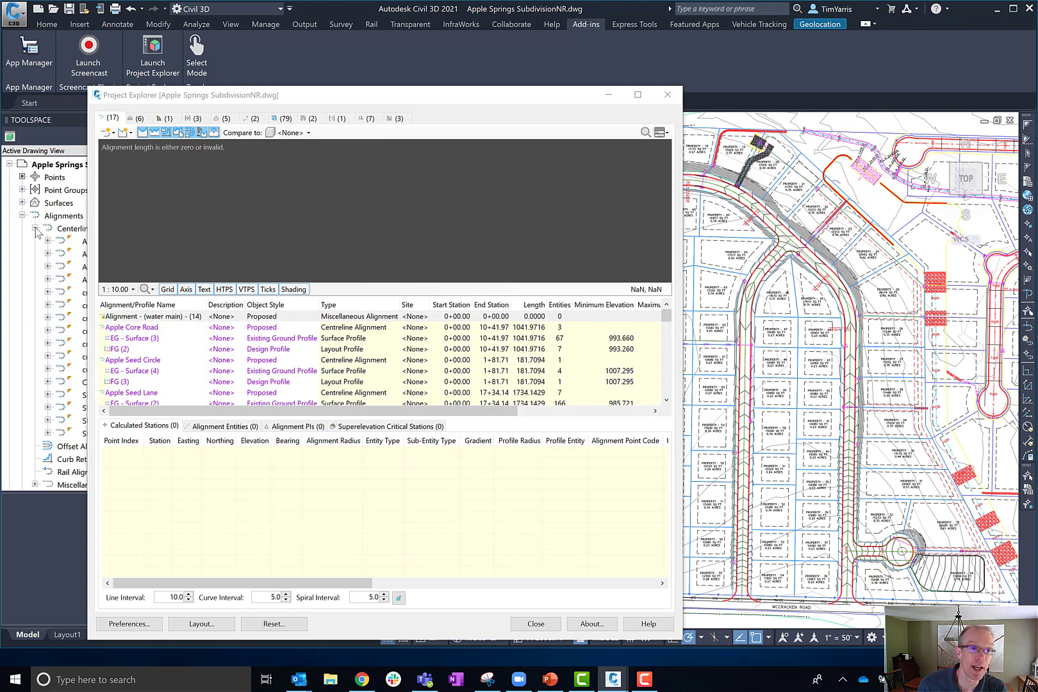
pyautogui.moveTo(330, 99); pyautogui.dragTo(409, 65)
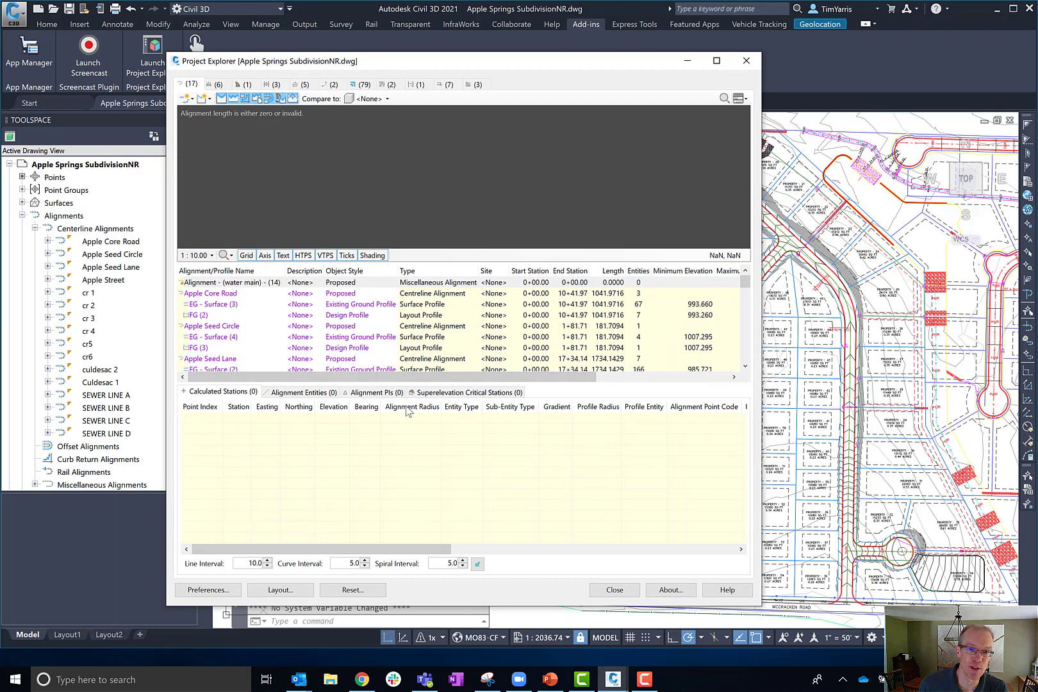
pyautogui.moveTo(521, 62); pyautogui.dragTo(553, 57)
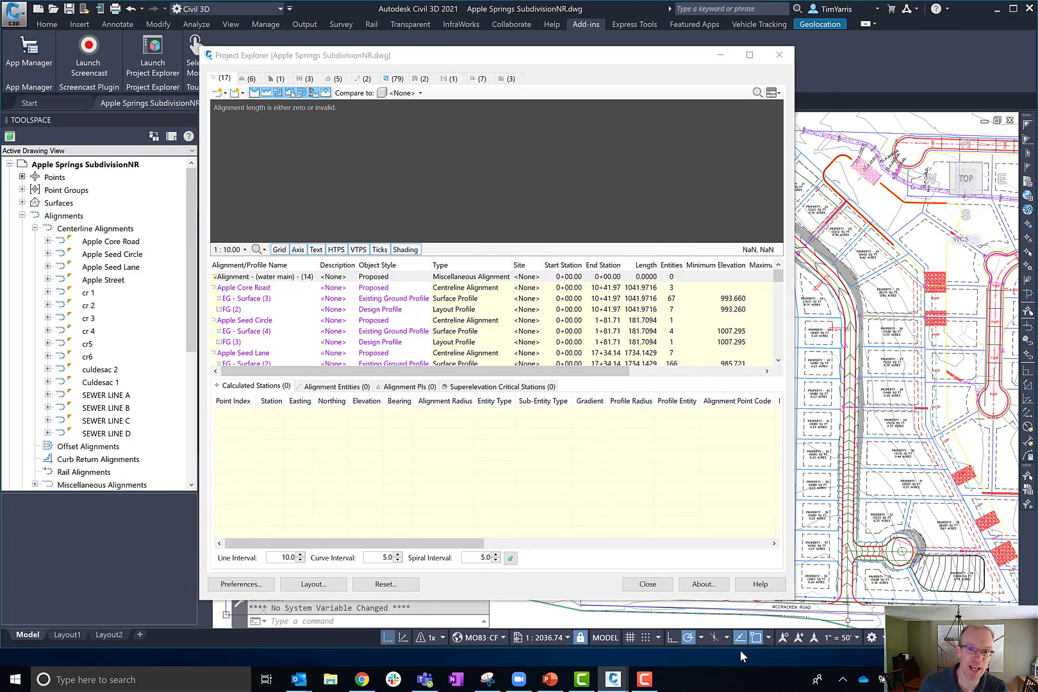
pyautogui.click(47, 242)
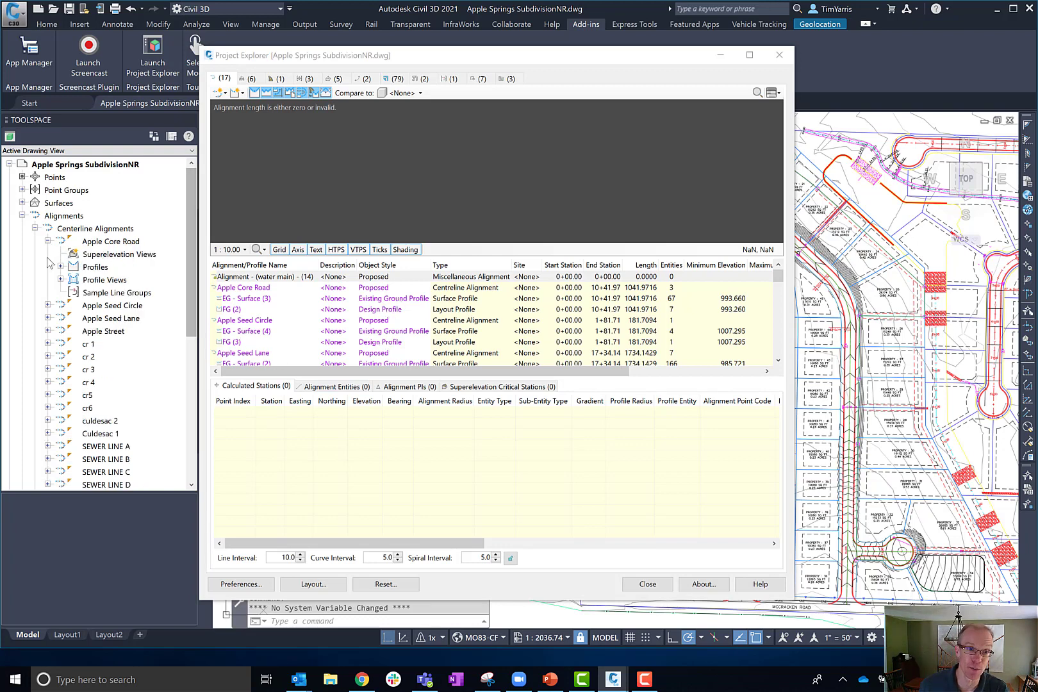
# Reposition Project Explorer and pan the drawing with the P command.
pyautogui.click(469, 54)
pyautogui.moveTo(459, 60); pyautogui.dragTo(399, 72)
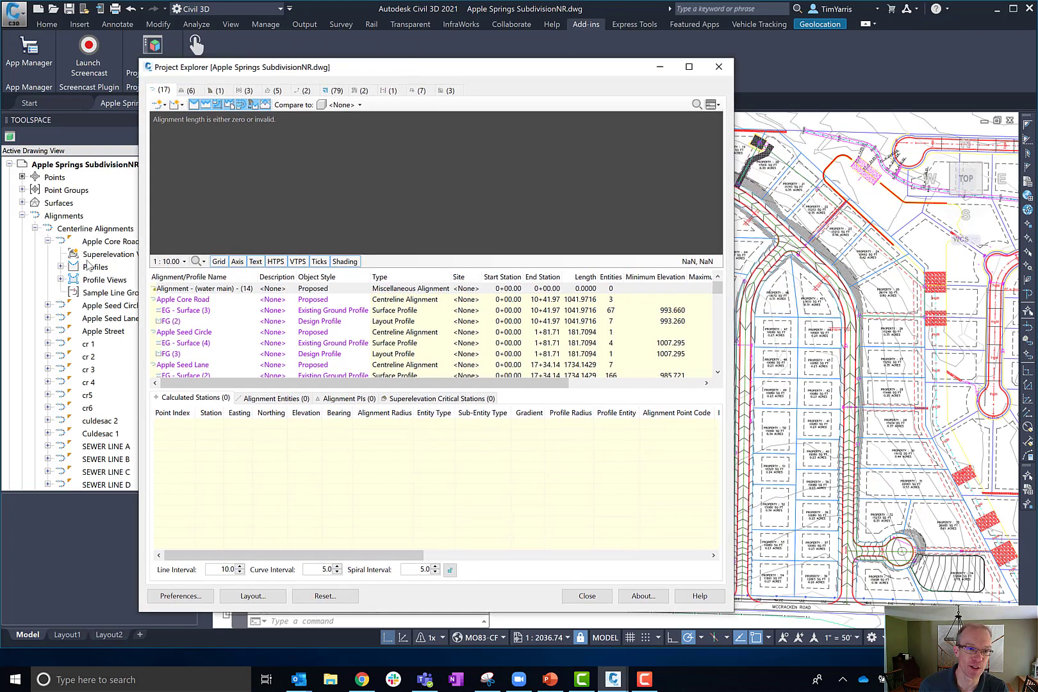
pyautogui.click(886, 213)
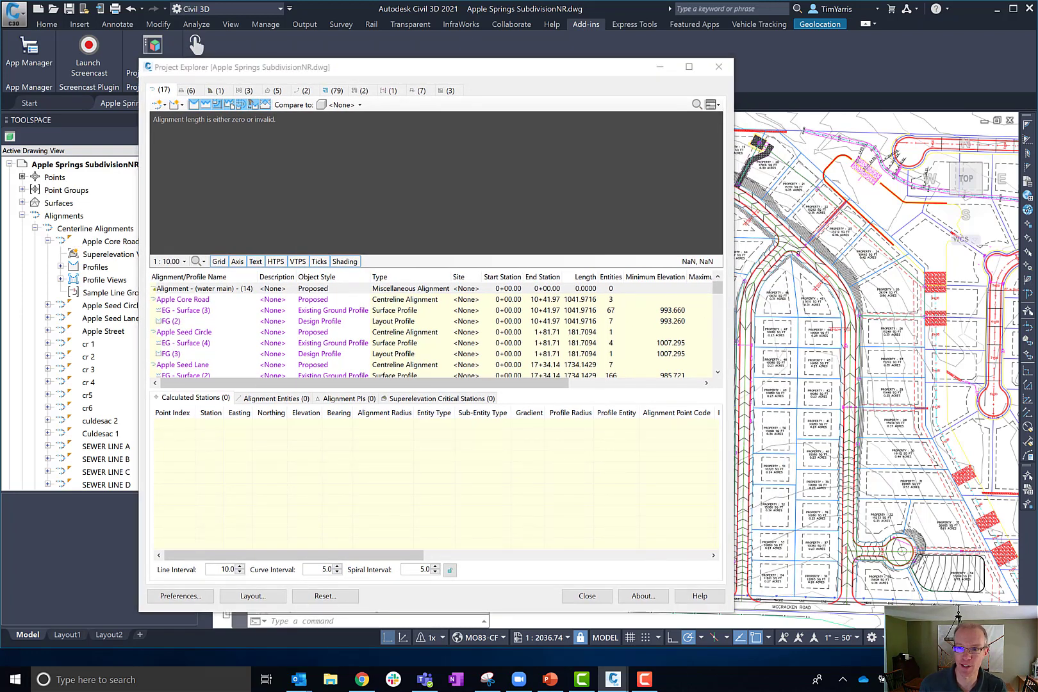
pyautogui.write('p')
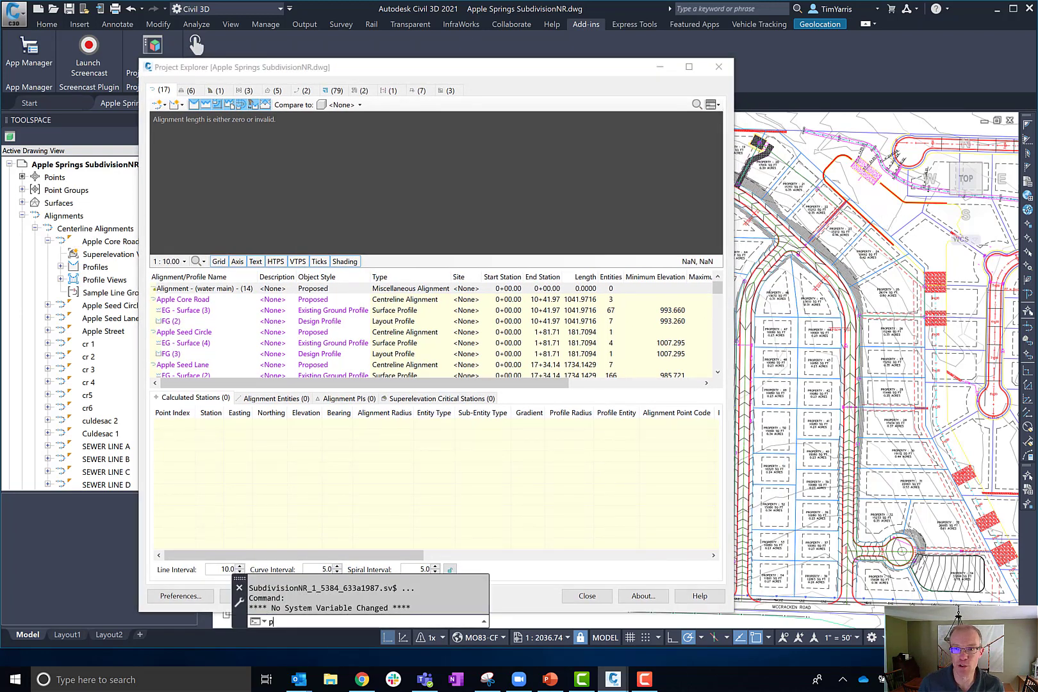
pyautogui.press('Return')
pyautogui.moveTo(866, 228)
pyautogui.mouseDown()
pyautogui.moveTo(852, 226)
pyautogui.moveTo(860, 216)
pyautogui.mouseUp()
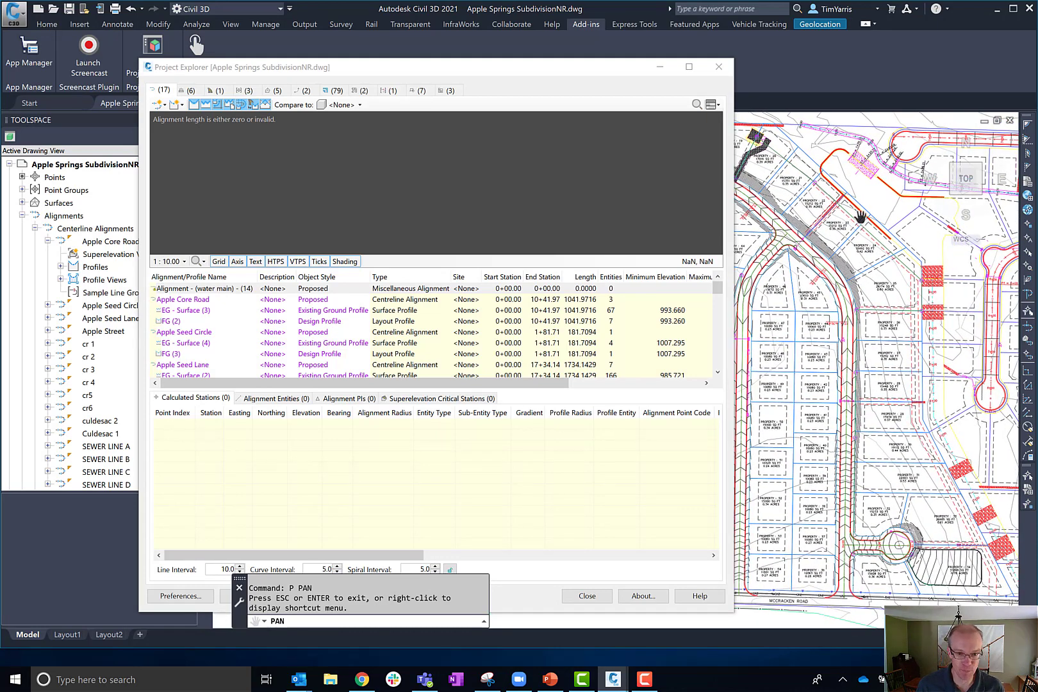
pyautogui.press('Escape')
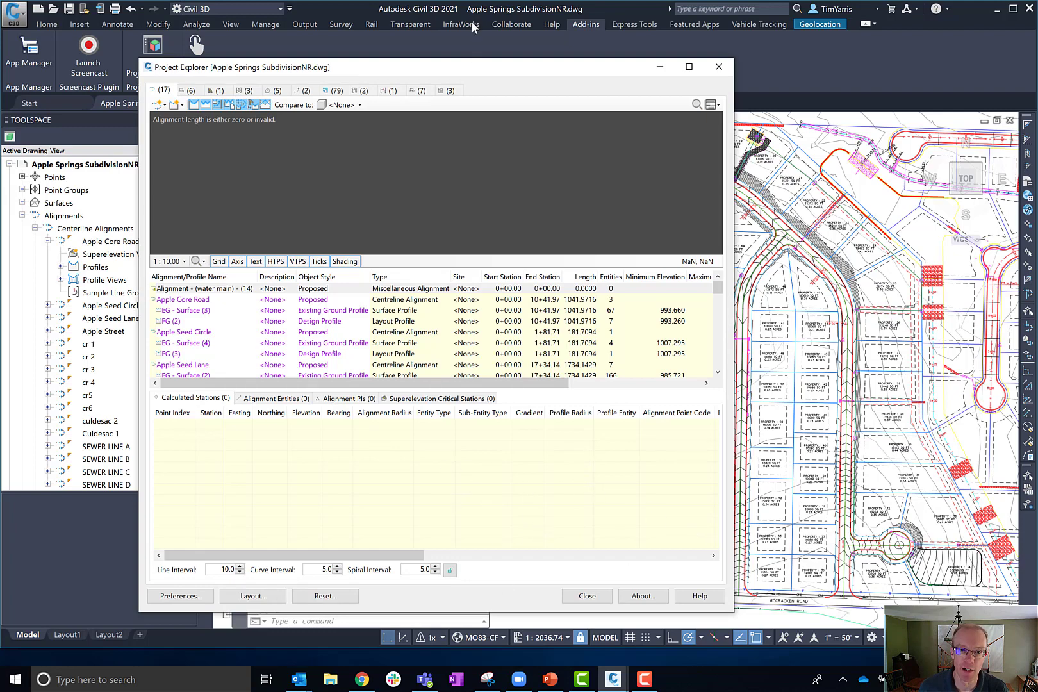
# Collapse Apple Core Road, shift Project Explorer left, and show the FG (3) profile's data.
pyautogui.moveTo(483, 70); pyautogui.dragTo(447, 56)
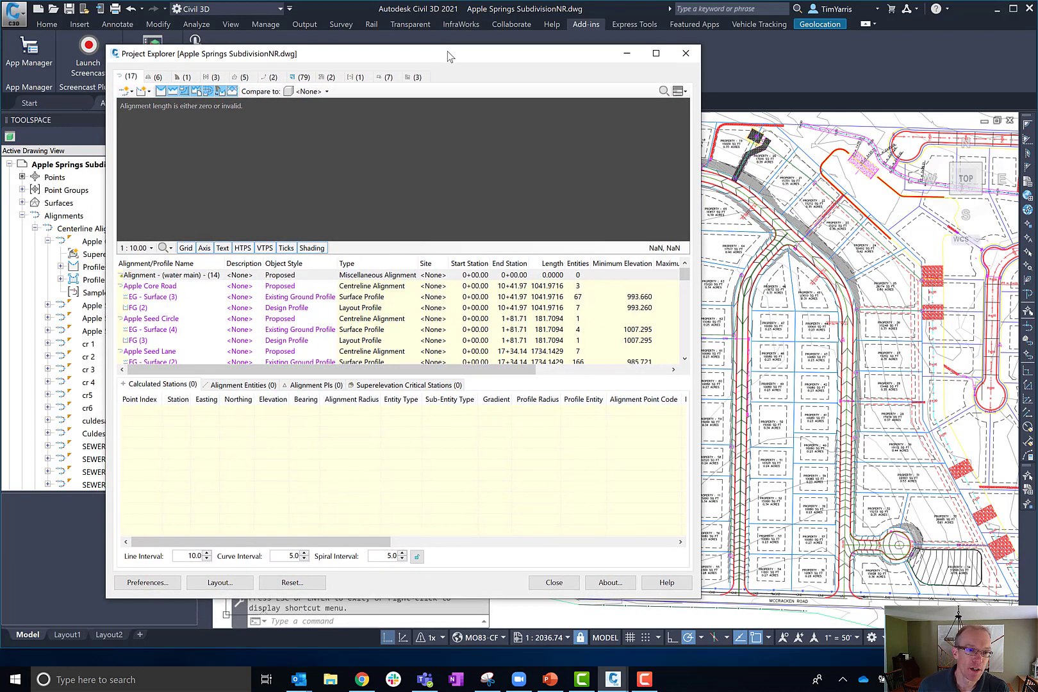
pyautogui.click(39, 235)
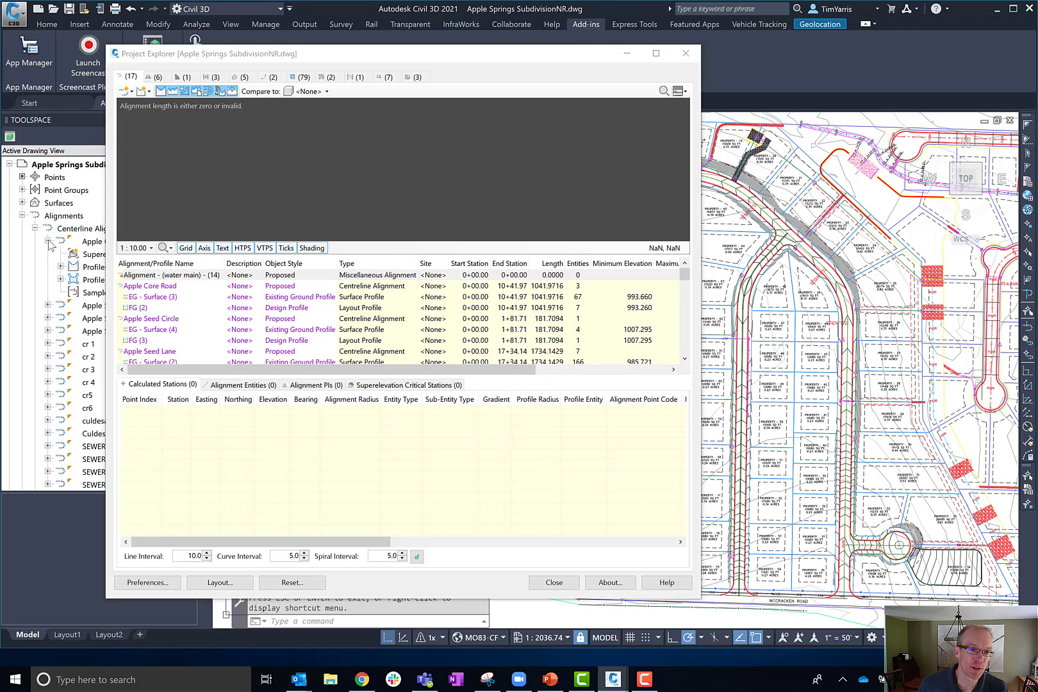
pyautogui.click(48, 240)
pyautogui.moveTo(450, 61); pyautogui.dragTo(351, 59)
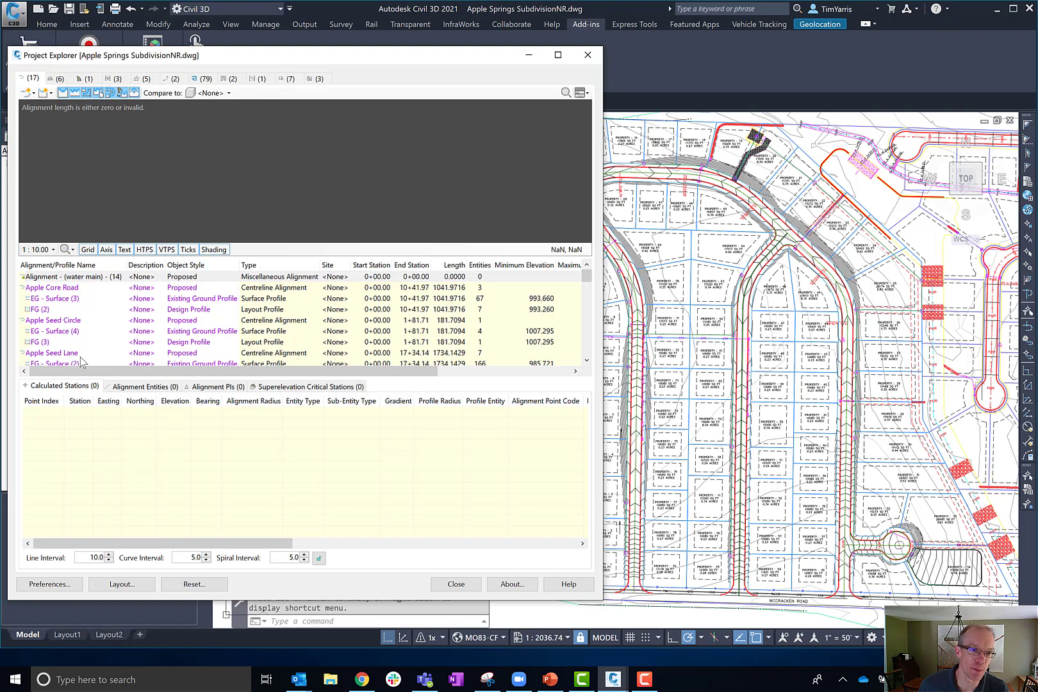
pyautogui.click(42, 342)
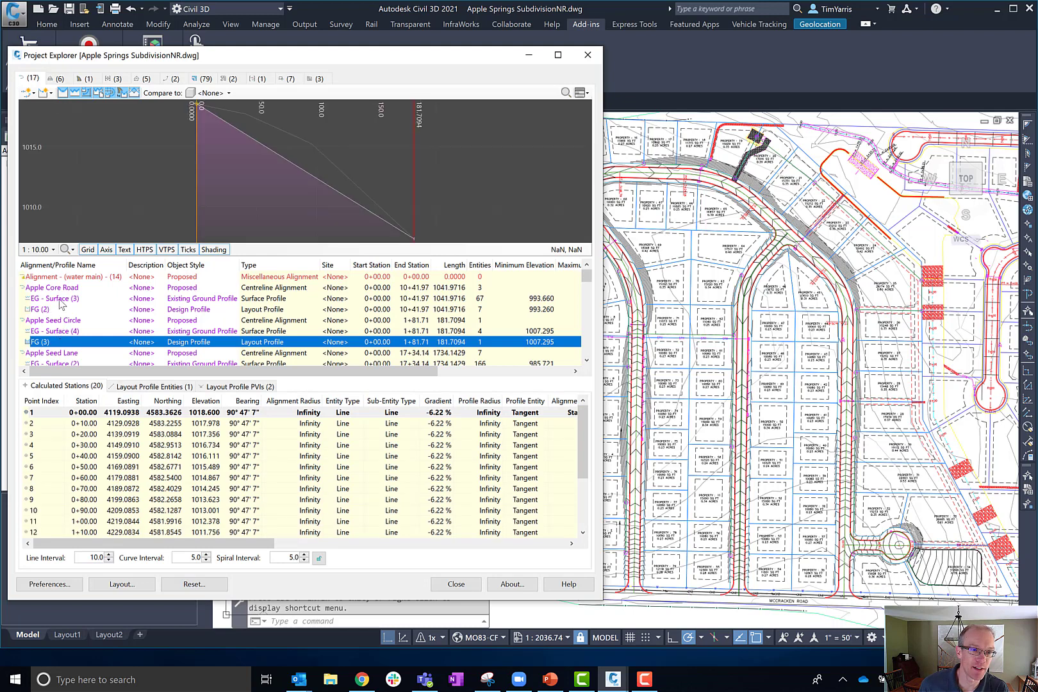
# Preview the EG - Surface (3) and FG (2) profiles, then select Apple Street's 177 stations.
pyautogui.click(60, 298)
pyautogui.click(58, 310)
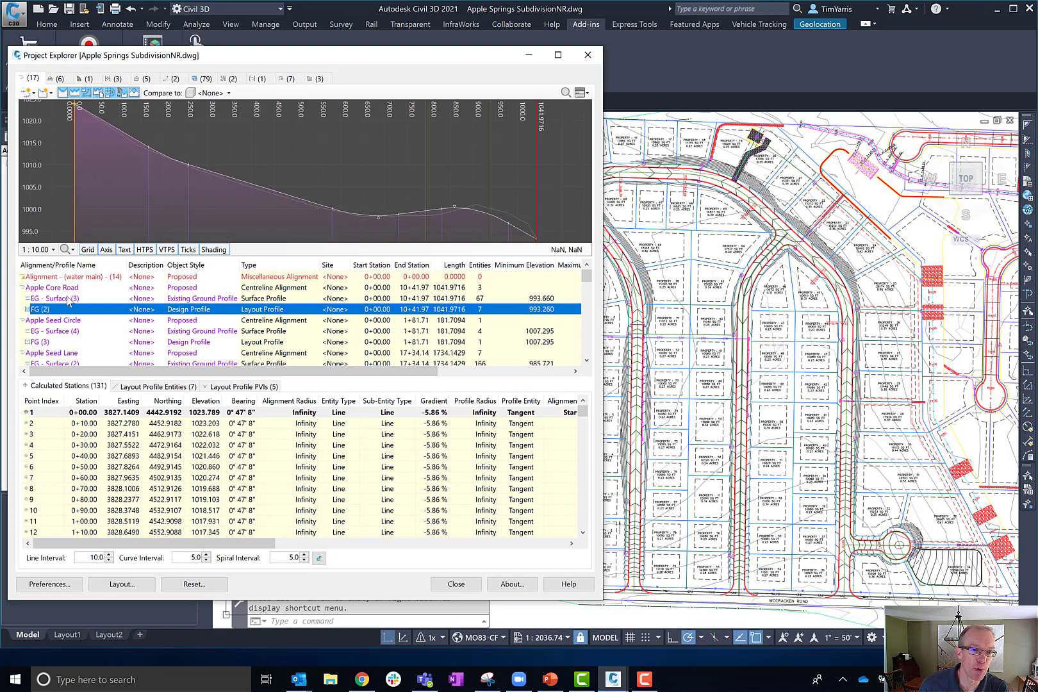
pyautogui.click(586, 361)
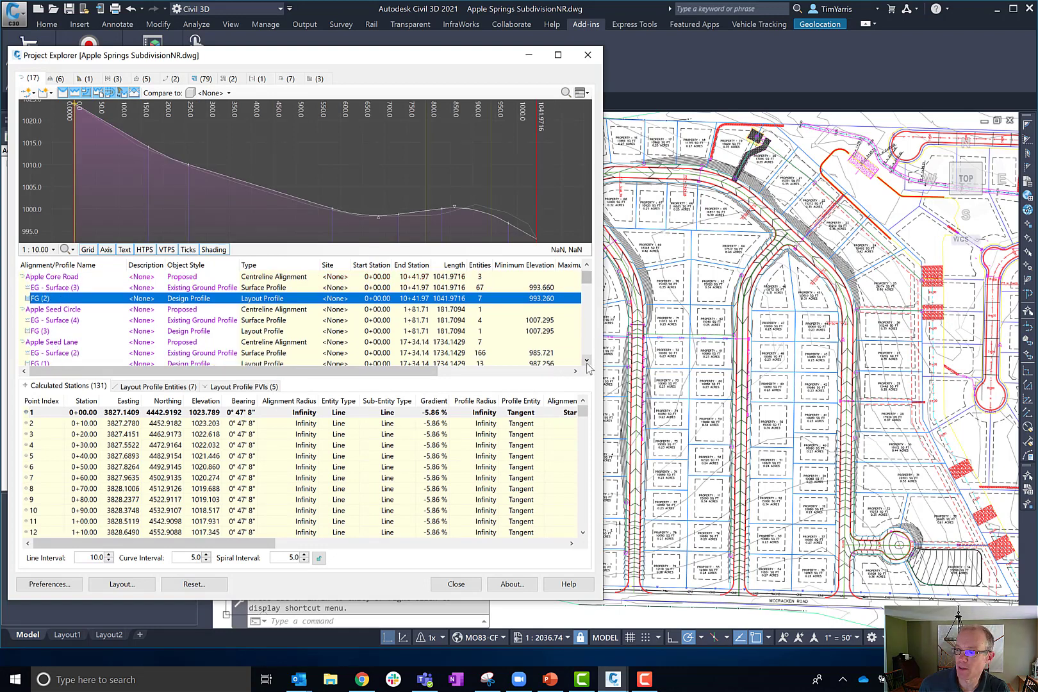
pyautogui.scroll(-2, 587, 361)
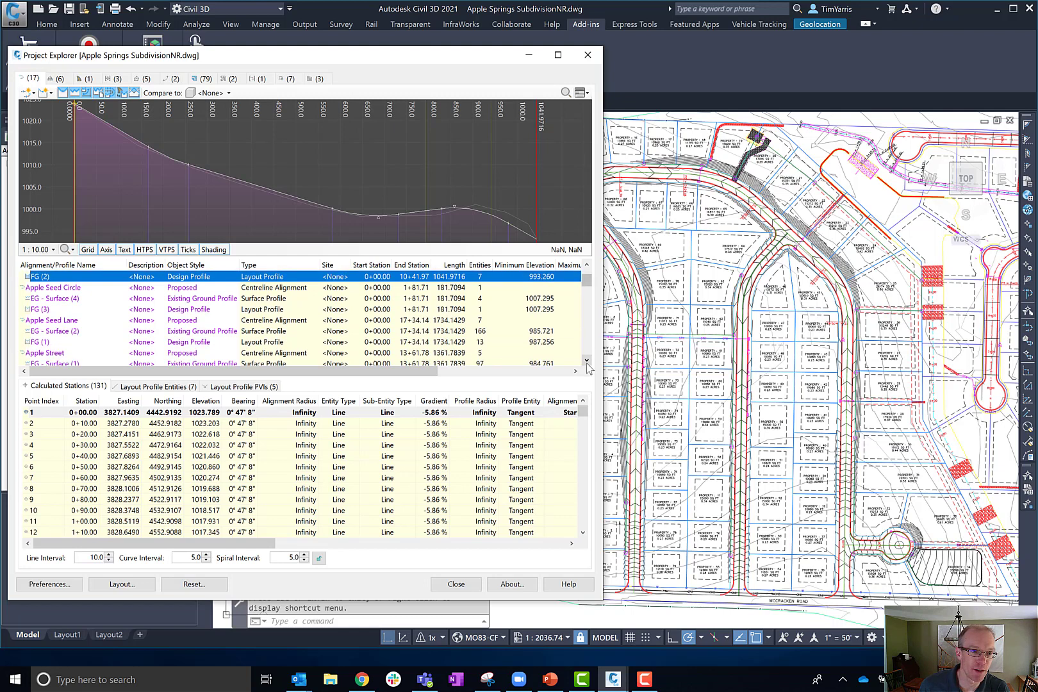
pyautogui.click(45, 310)
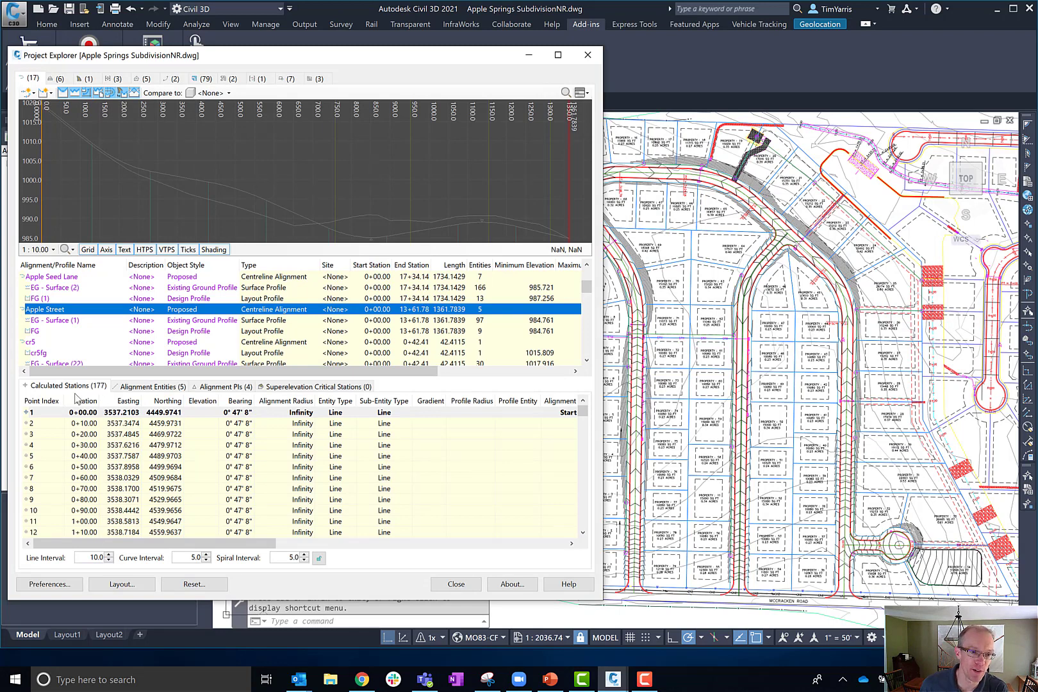
# Browse Apple Street's alignment entities, PIs and superelevation critical stations.
pyautogui.click(147, 386)
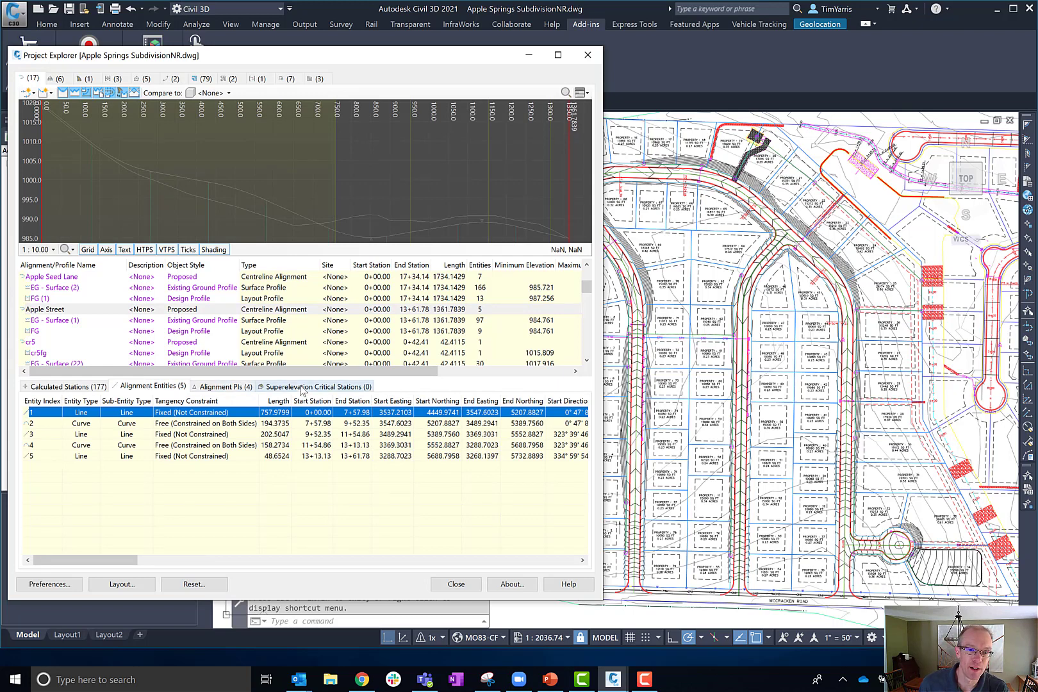
pyautogui.click(212, 387)
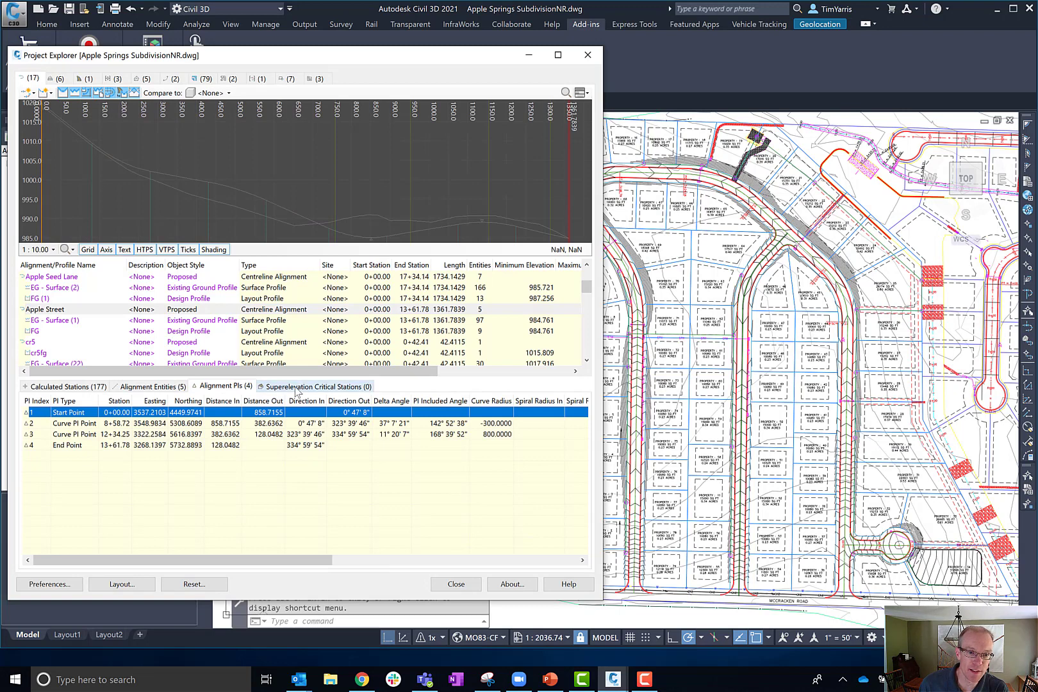
pyautogui.click(296, 386)
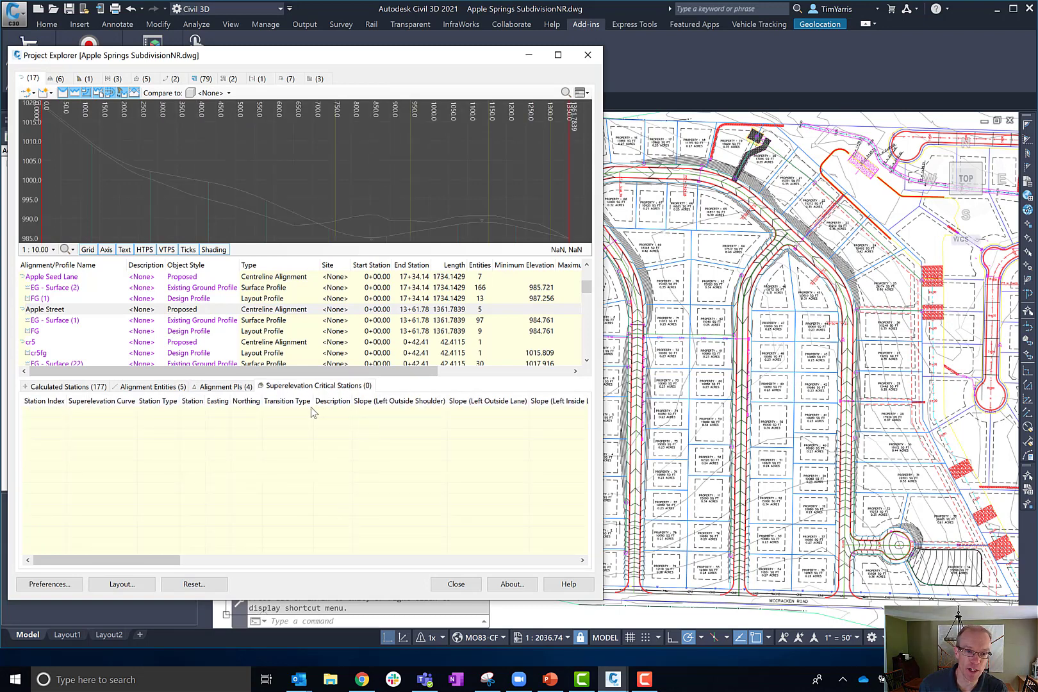
pyautogui.click(145, 386)
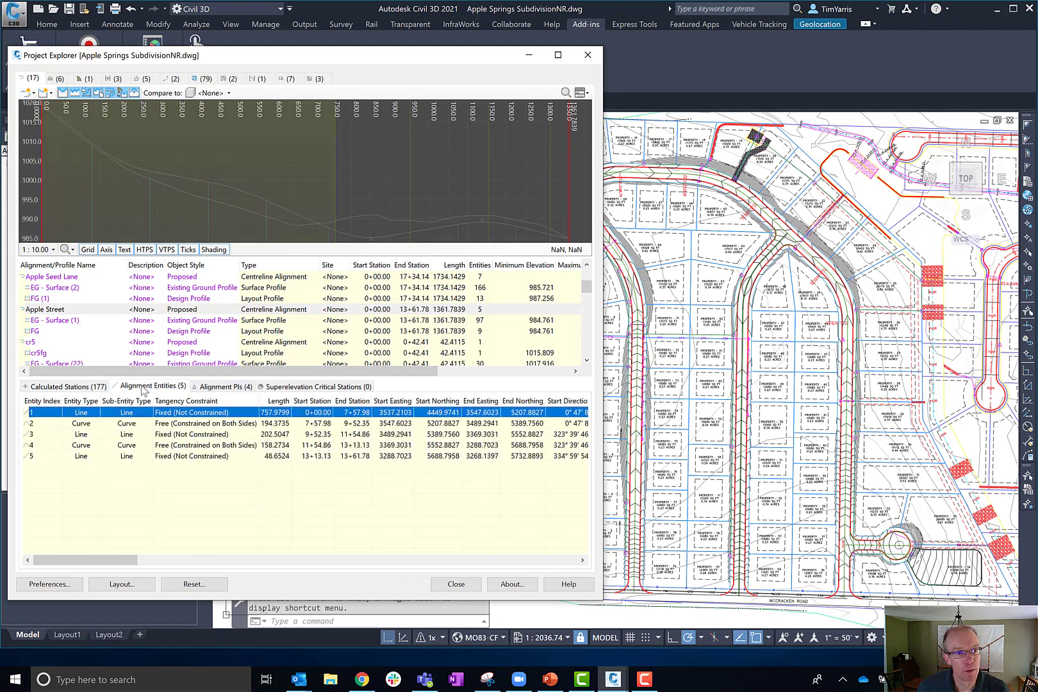
# Return to calculated stations and show layout and corridor profiles in the graph.
pyautogui.click(65, 387)
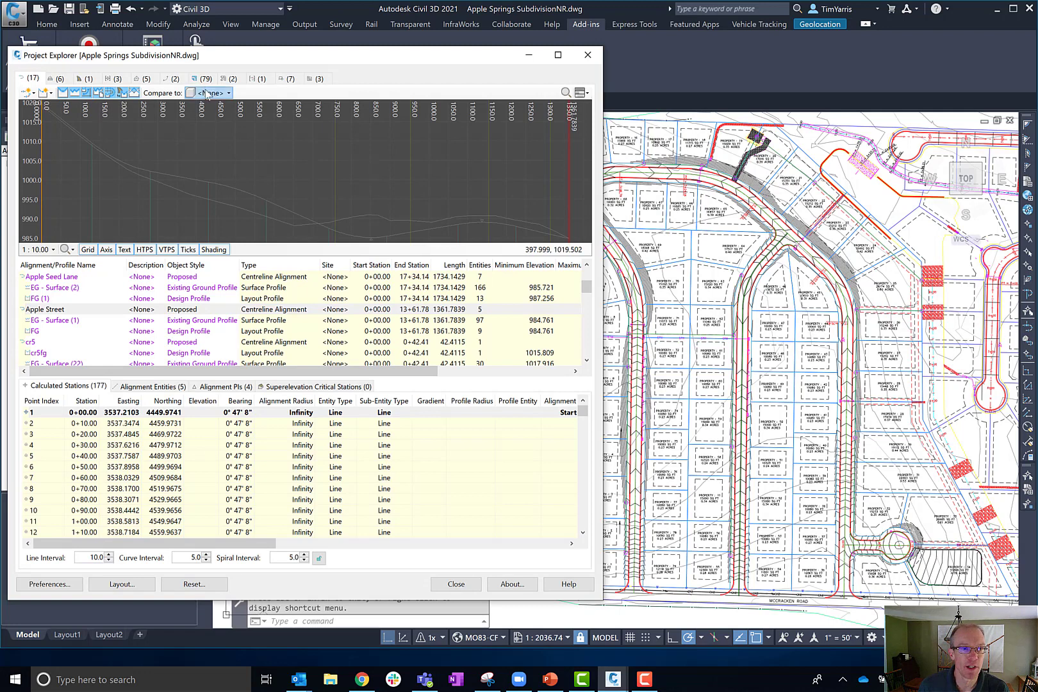
pyautogui.click(62, 94)
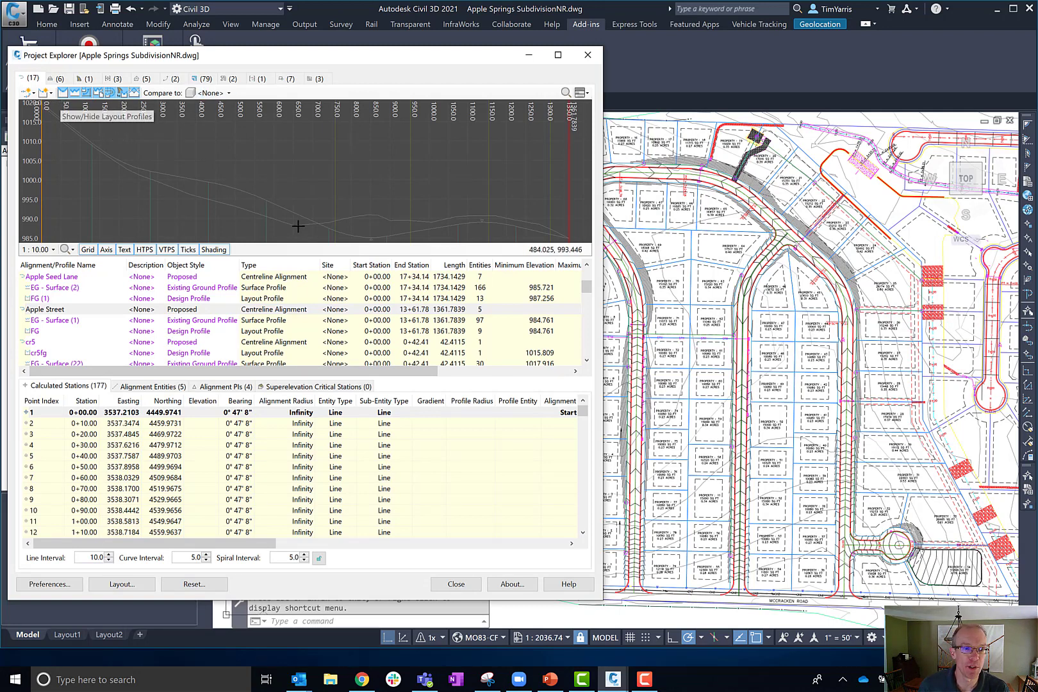
pyautogui.click(119, 95)
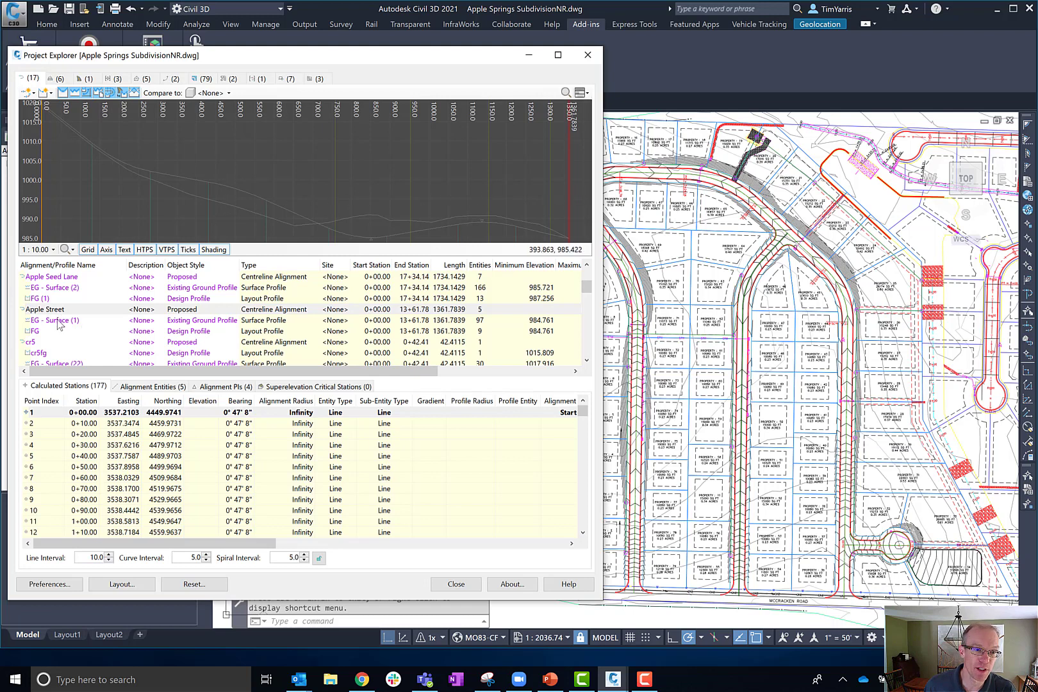
# Show the Apple Street FG profile's stations and toggle surface profiles off and back on.
pyautogui.click(35, 331)
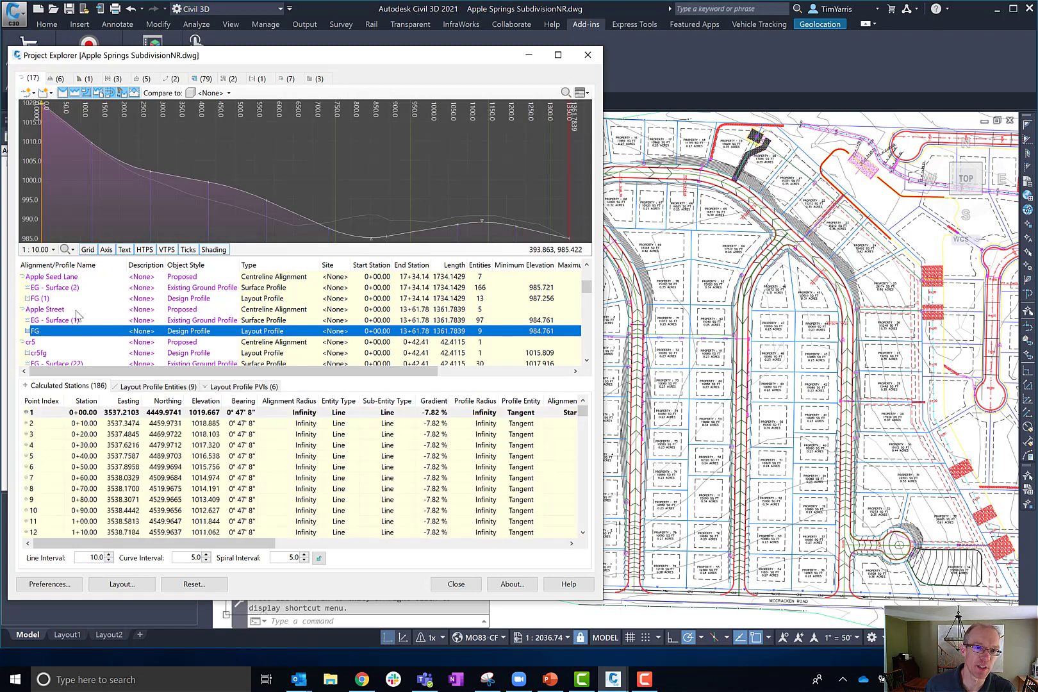
pyautogui.click(27, 147)
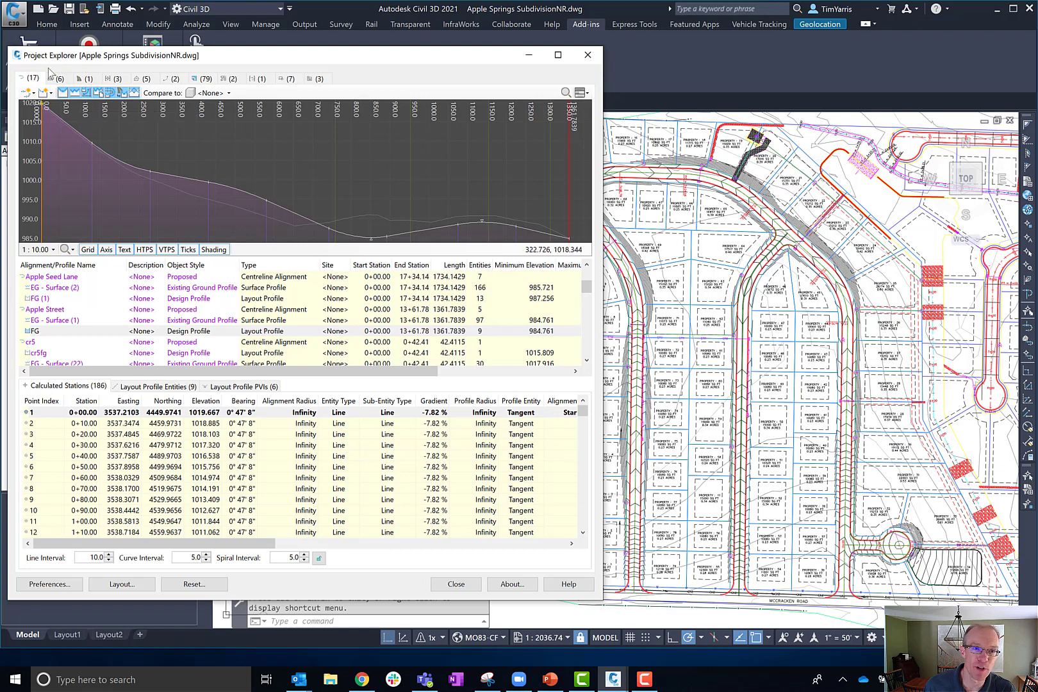
pyautogui.click(76, 93)
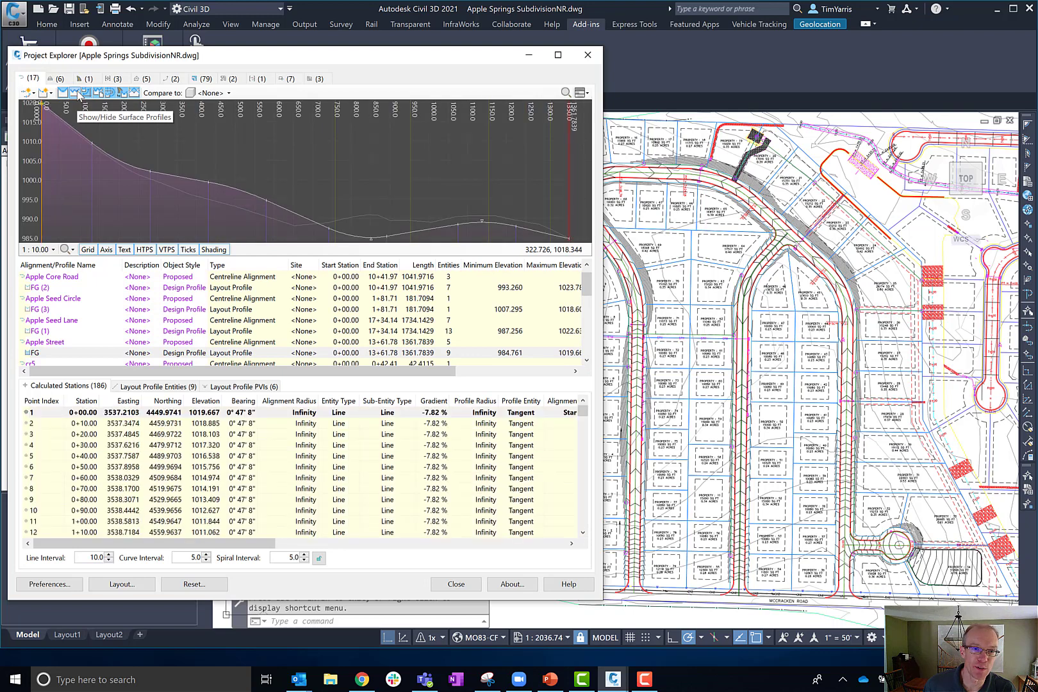
pyautogui.click(76, 93)
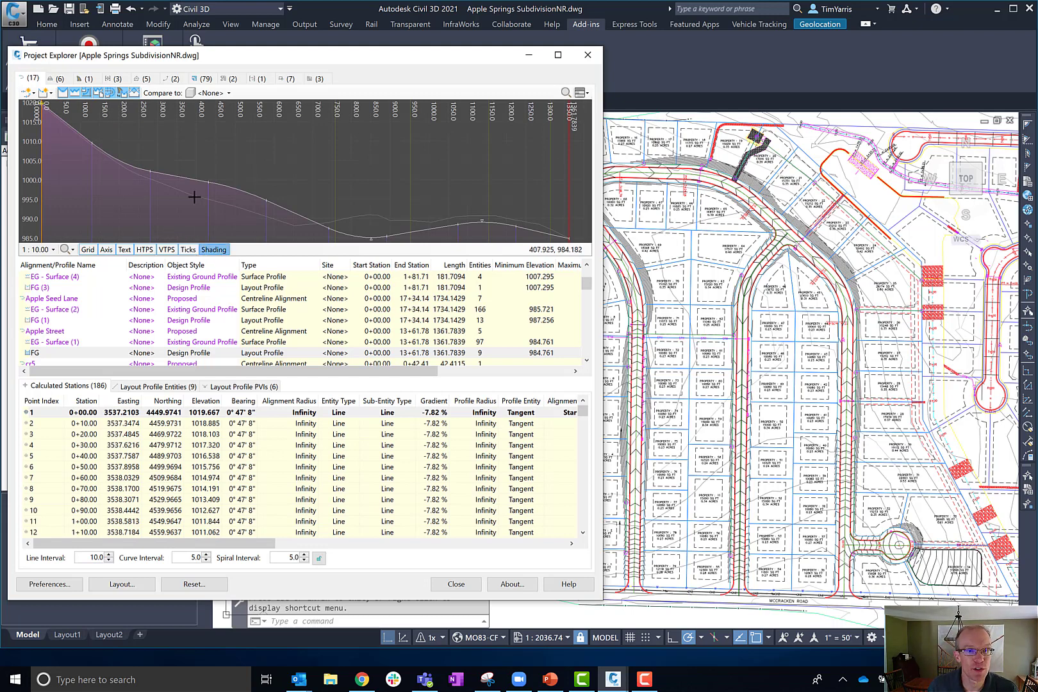
# Turn off the graph shading, toggle the ticks, and reselect the FG design profile.
pyautogui.click(218, 249)
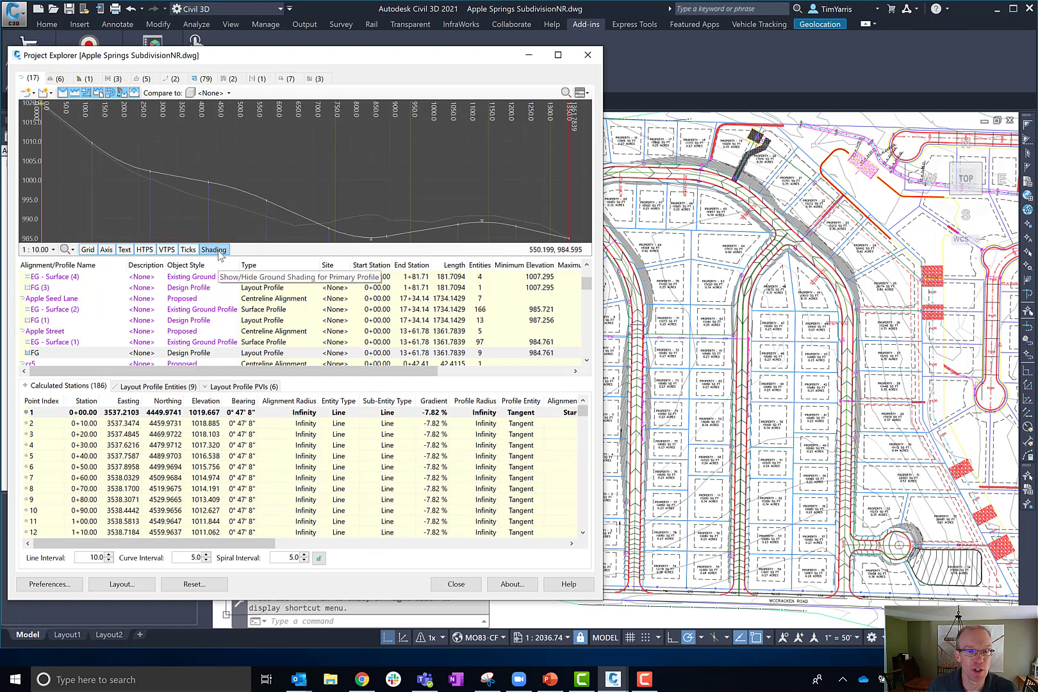
pyautogui.click(189, 250)
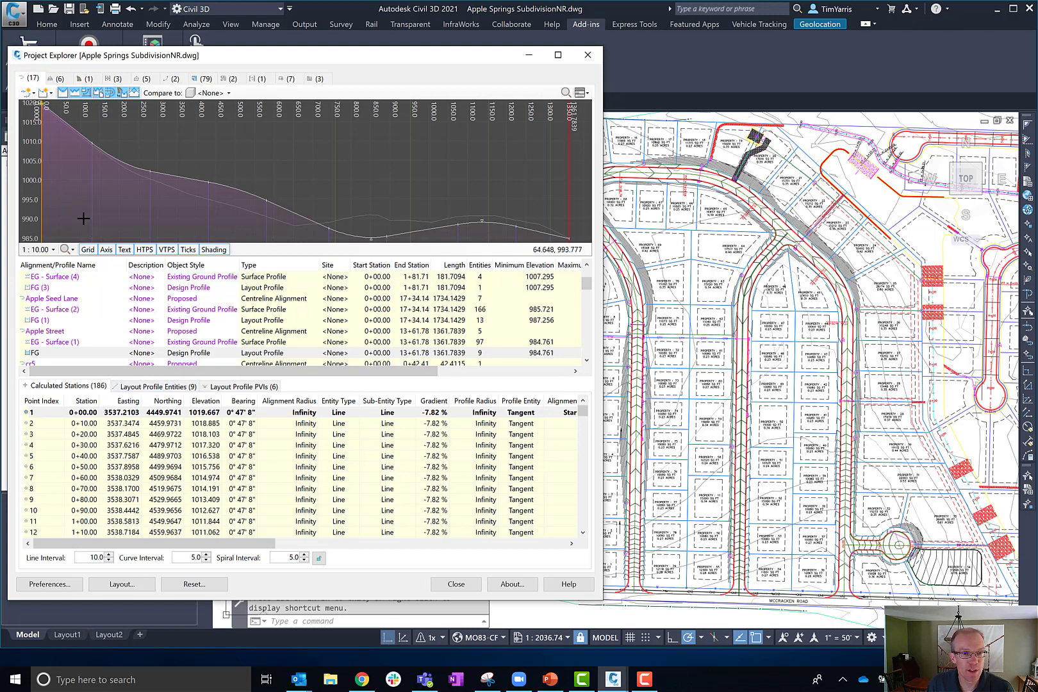
pyautogui.click(60, 353)
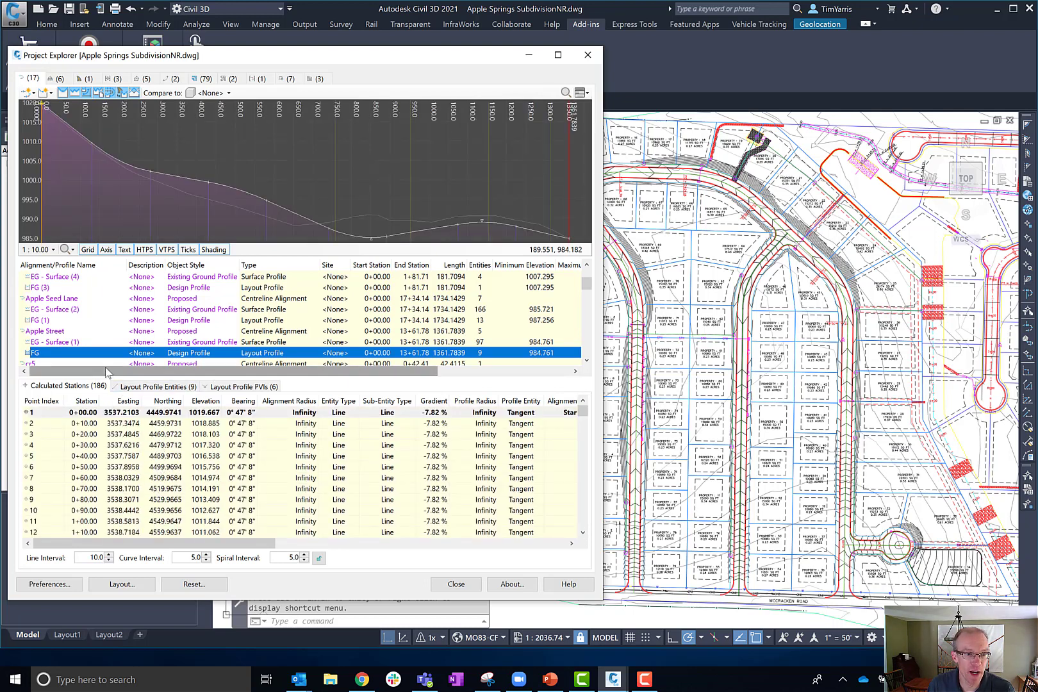
# Set the Apple Street FG profile's description to 'Finished Grade Profile'.
pyautogui.click(51, 331)
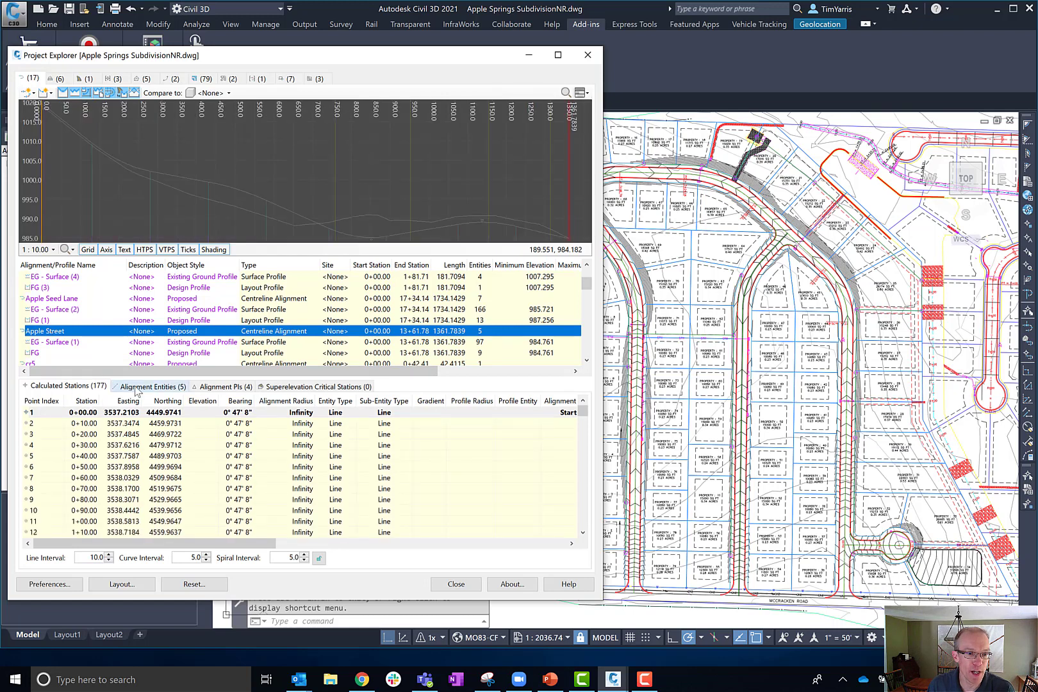
pyautogui.click(43, 353)
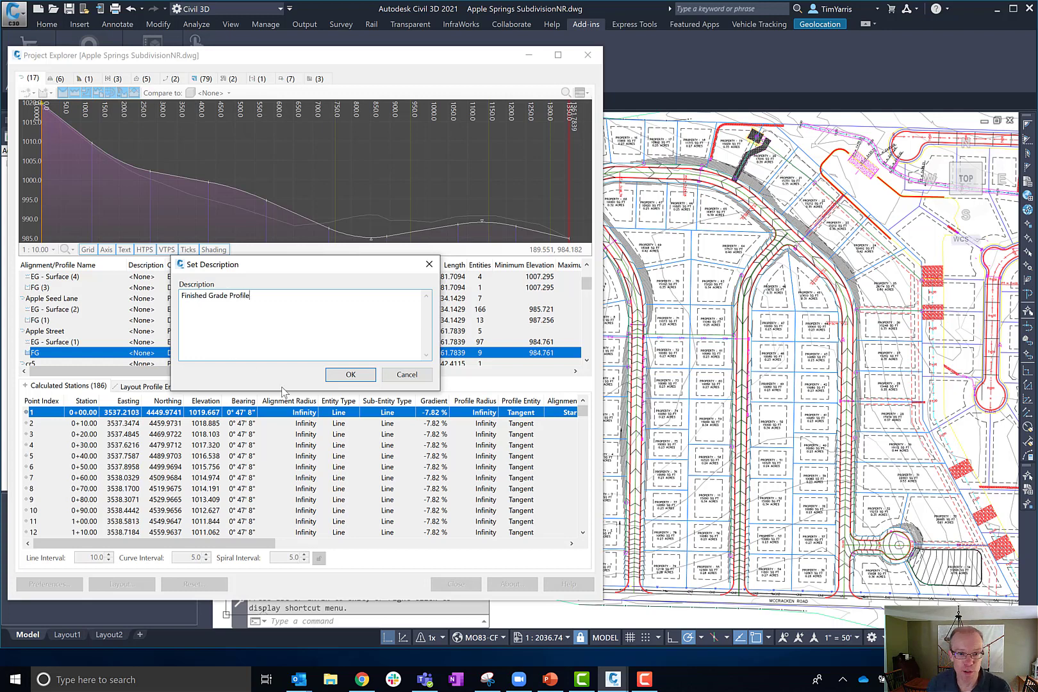
pyautogui.click(351, 375)
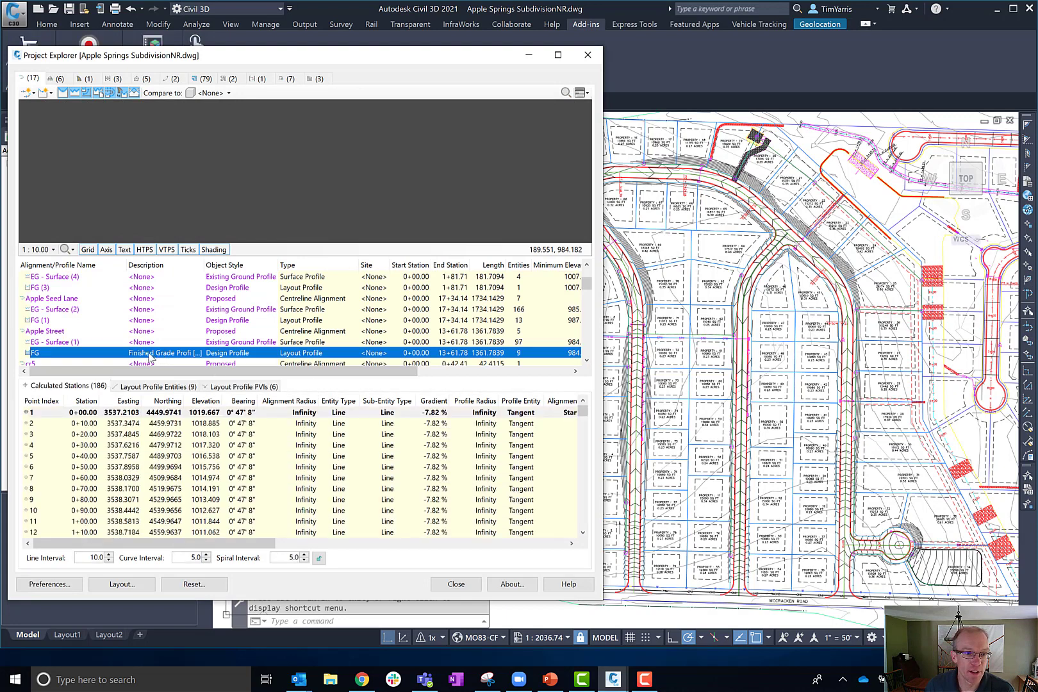
# Show Apple Street's 177 calculated stations and check the water main alignment's warning.
pyautogui.click(283, 155)
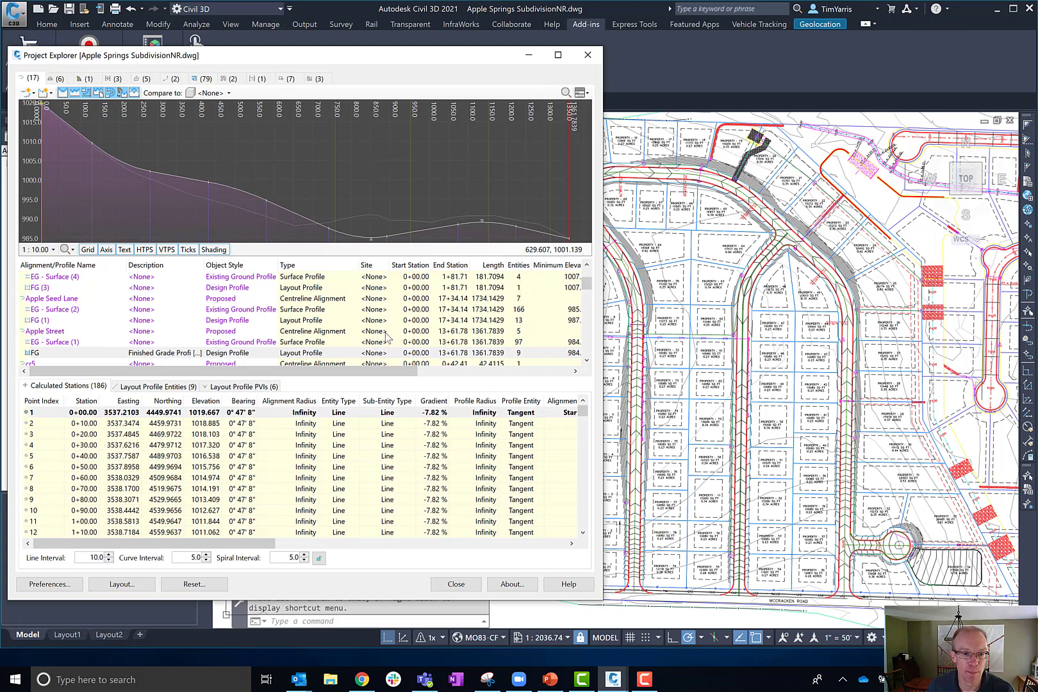
pyautogui.click(61, 332)
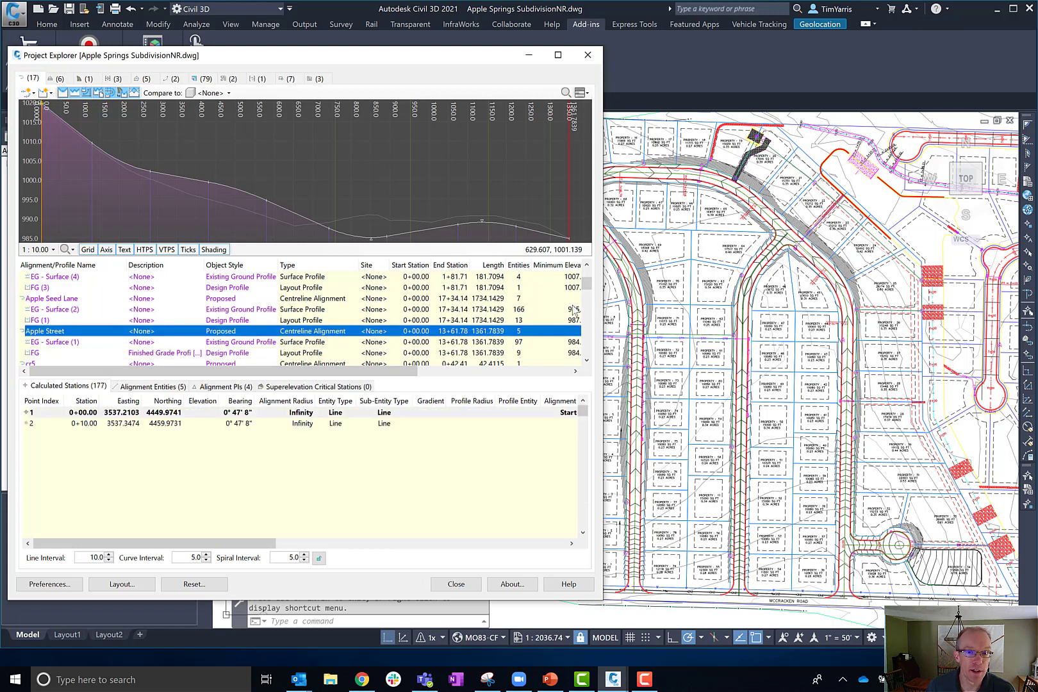
pyautogui.moveTo(589, 289); pyautogui.dragTo(588, 281)
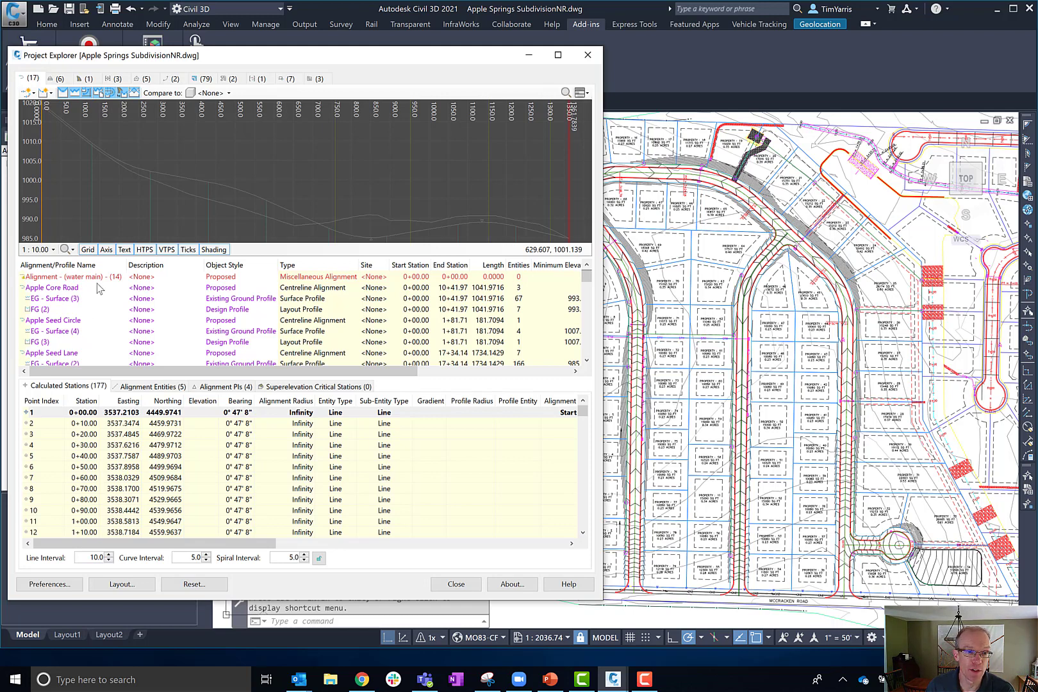
pyautogui.moveTo(101, 279)
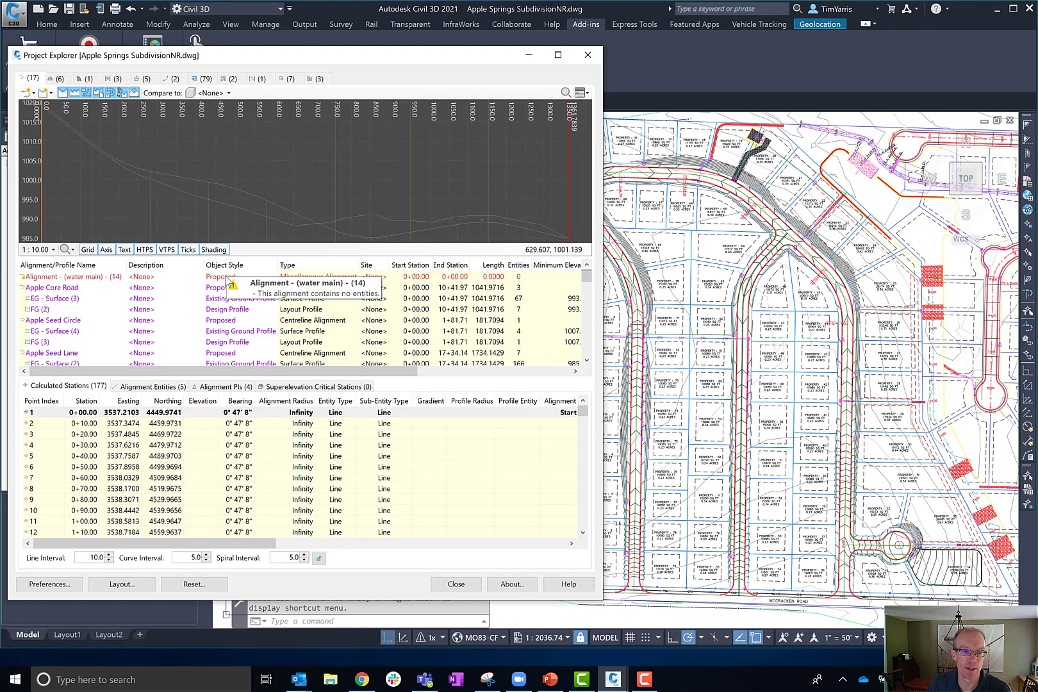
# Reselect Apple Street and list its five alignment entities: three lines and two curves.
pyautogui.click(586, 362)
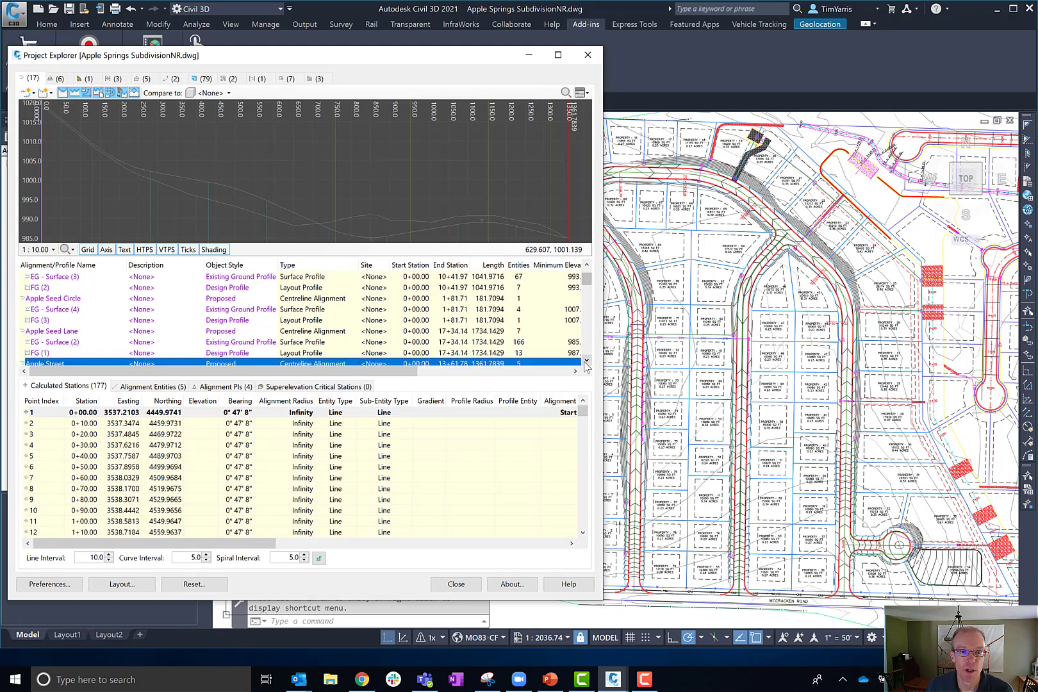
pyautogui.click(585, 363)
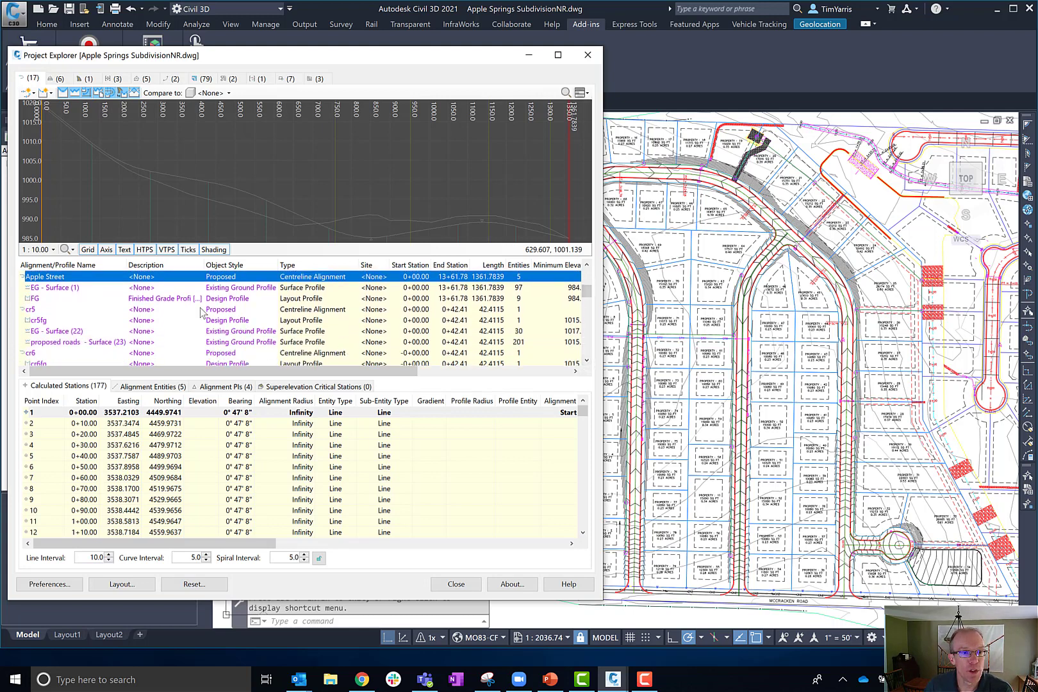
pyautogui.click(54, 278)
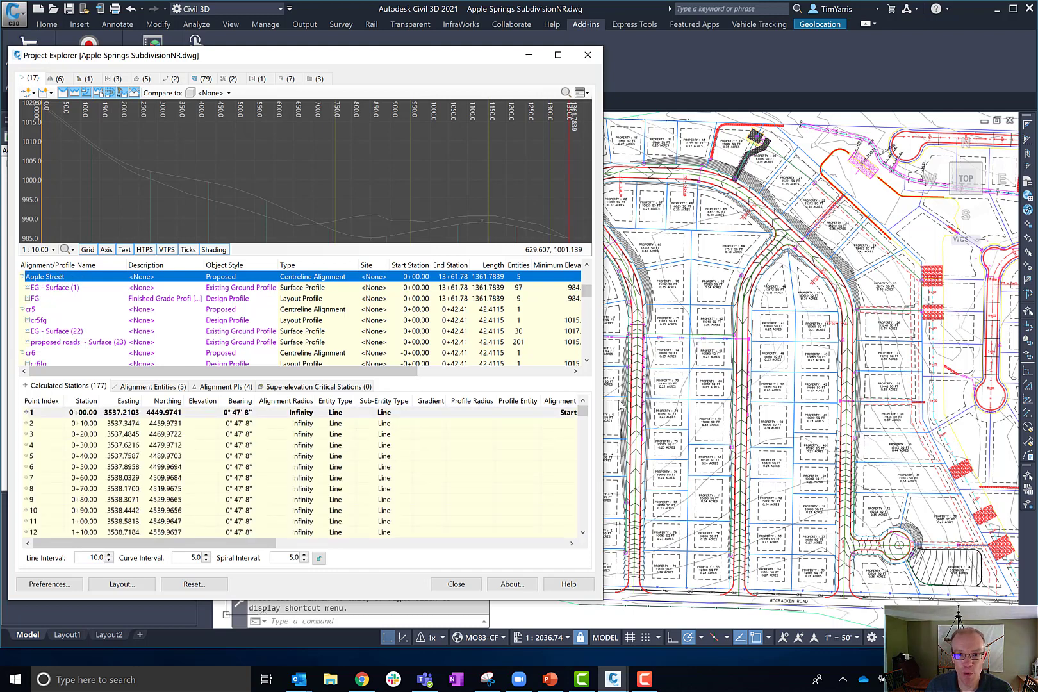
pyautogui.click(718, 258)
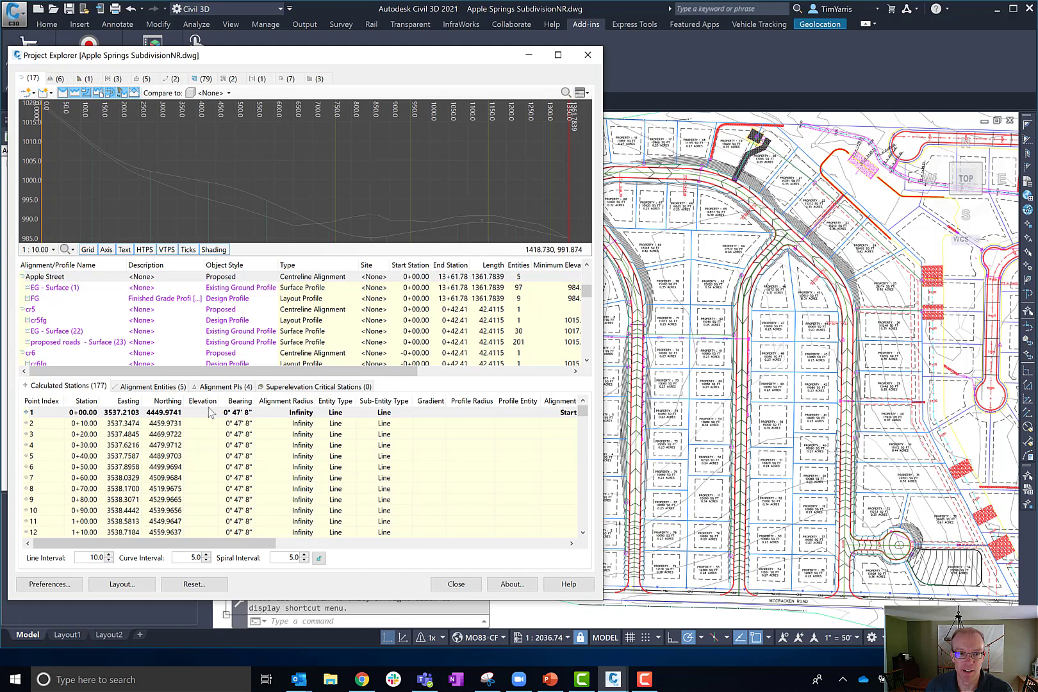
pyautogui.click(77, 279)
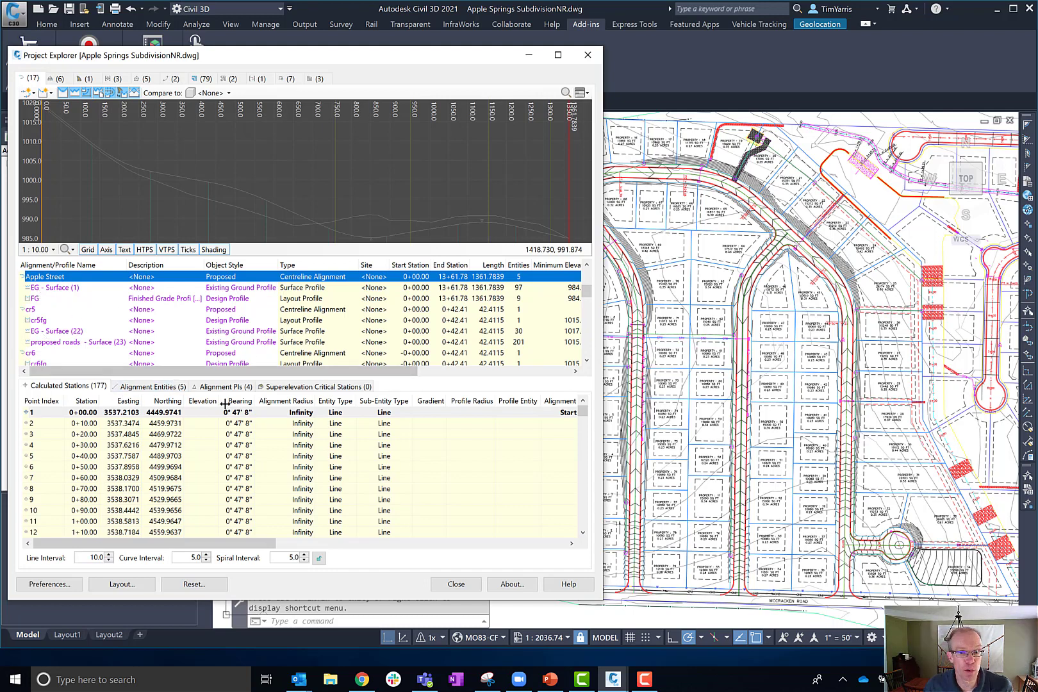
pyautogui.click(161, 387)
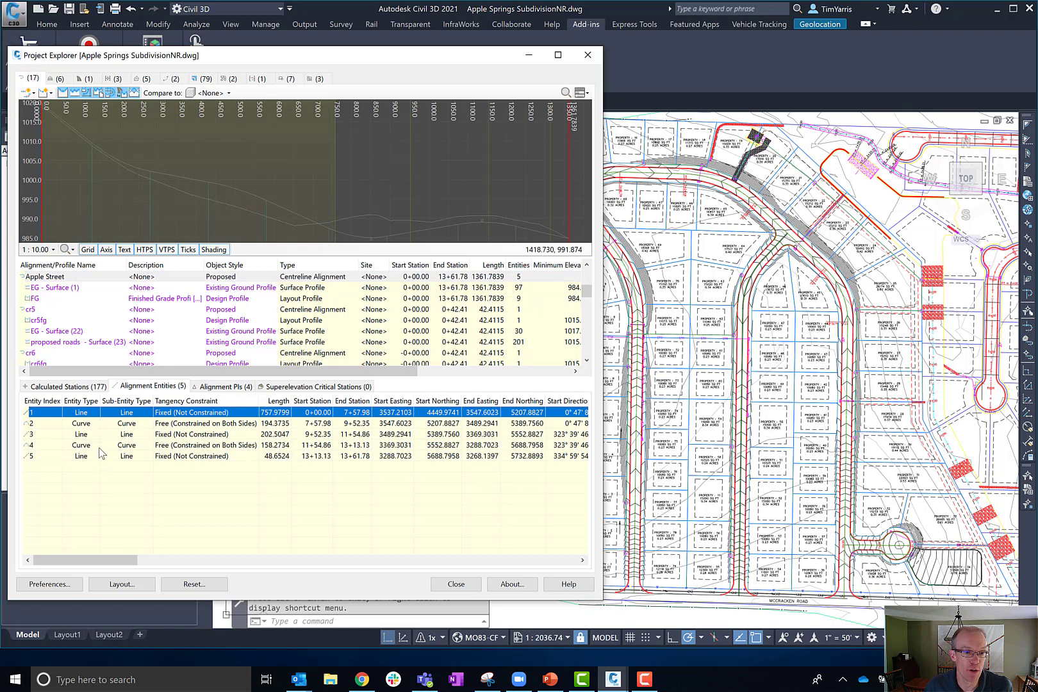
# Check Apple Street's PIs, then highlight curve entities 4 and 2 in the profile.
pyautogui.click(225, 387)
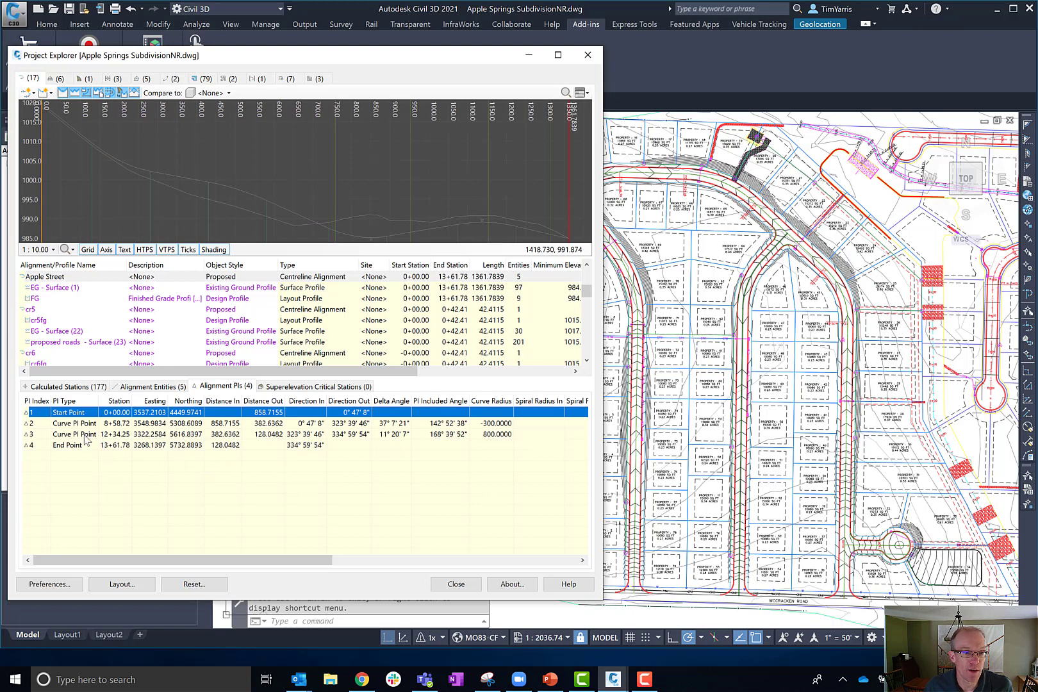
pyautogui.click(151, 387)
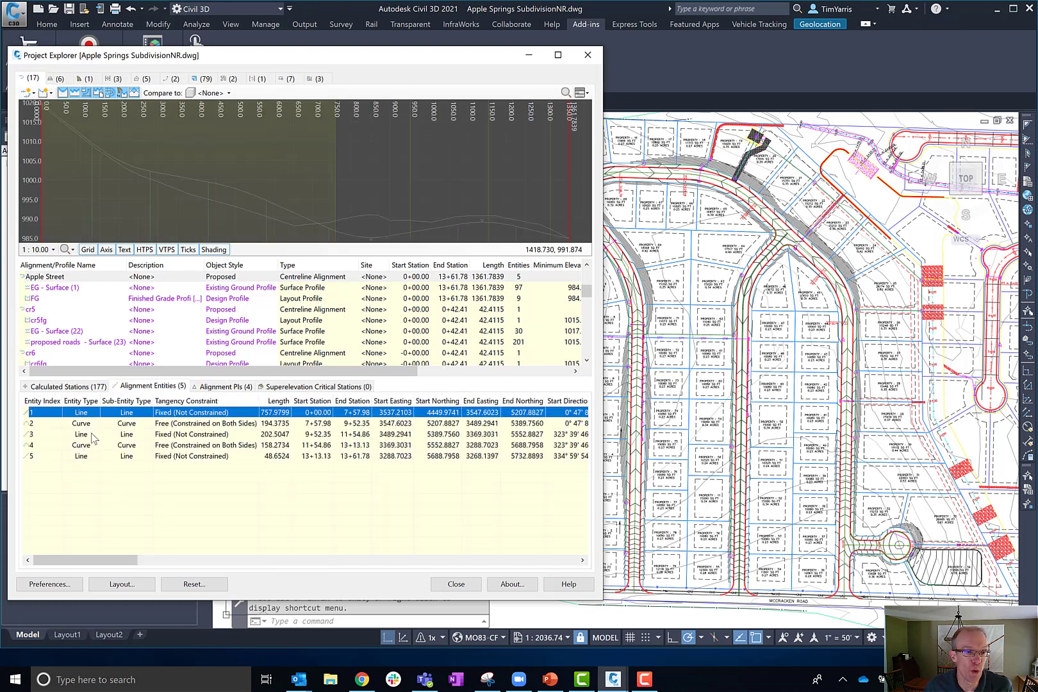
pyautogui.click(94, 446)
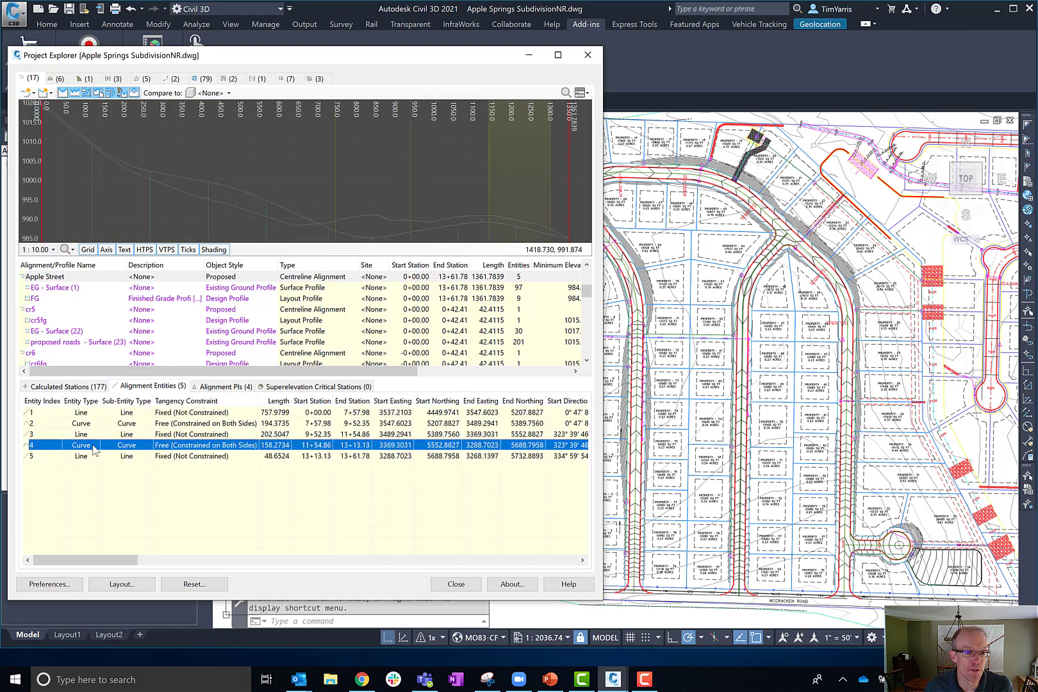
pyautogui.click(97, 423)
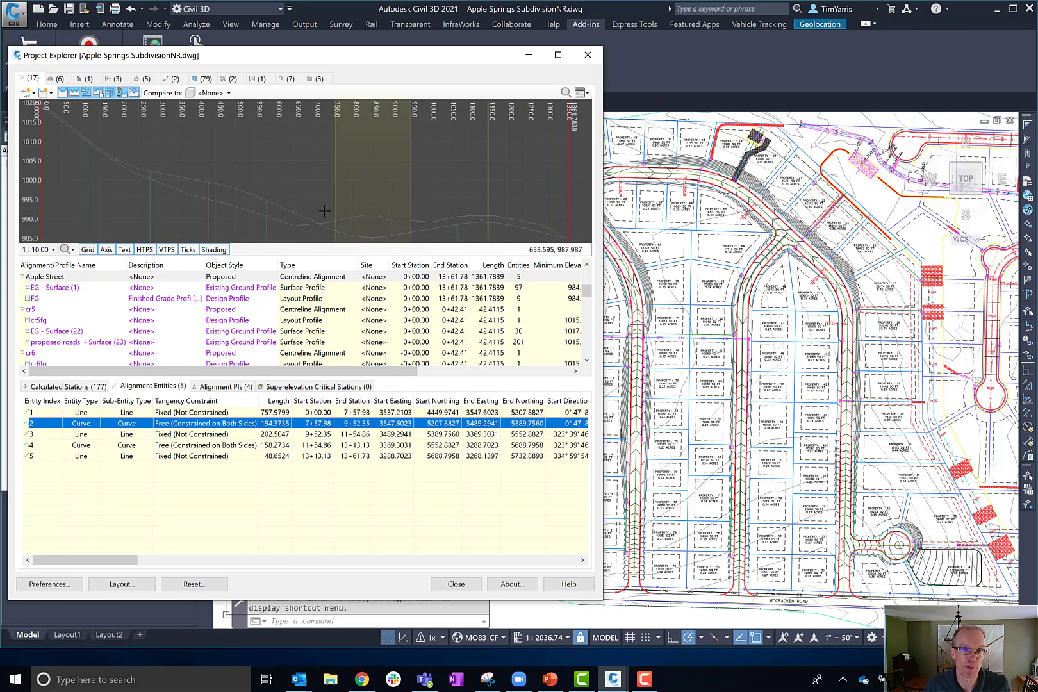
pyautogui.click(232, 172)
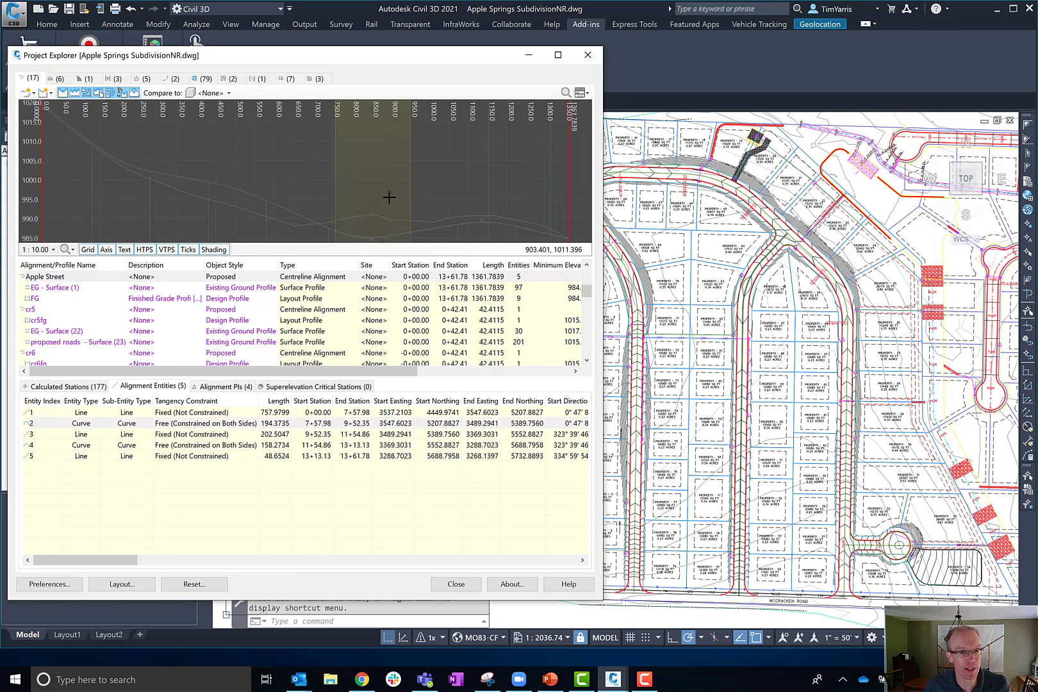
pyautogui.click(93, 412)
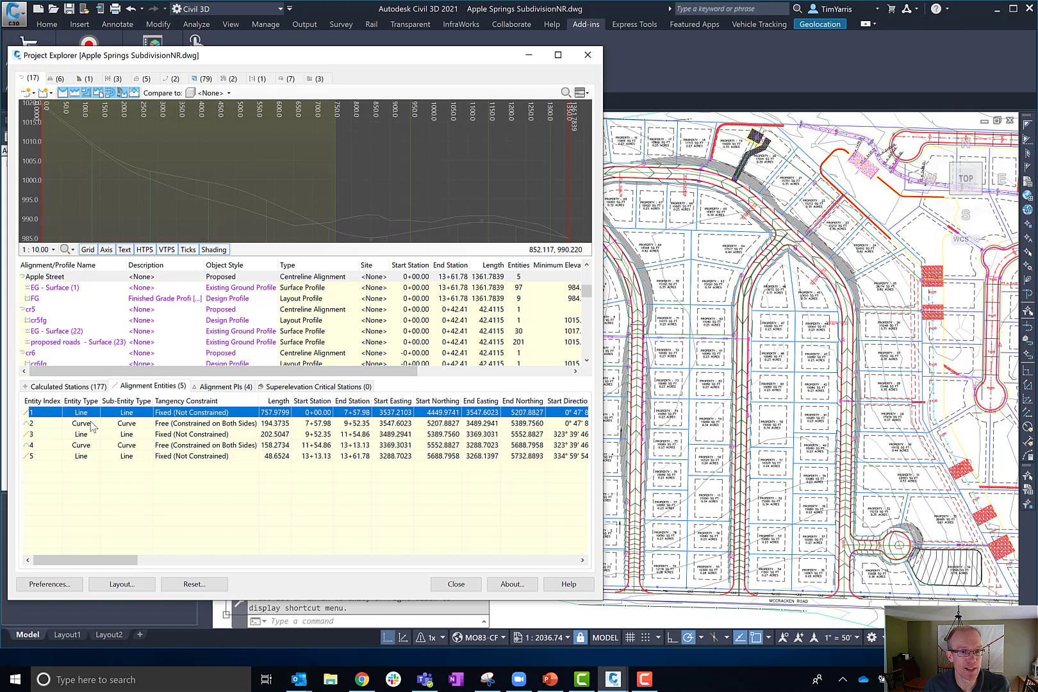
pyautogui.click(91, 423)
pyautogui.click(363, 140)
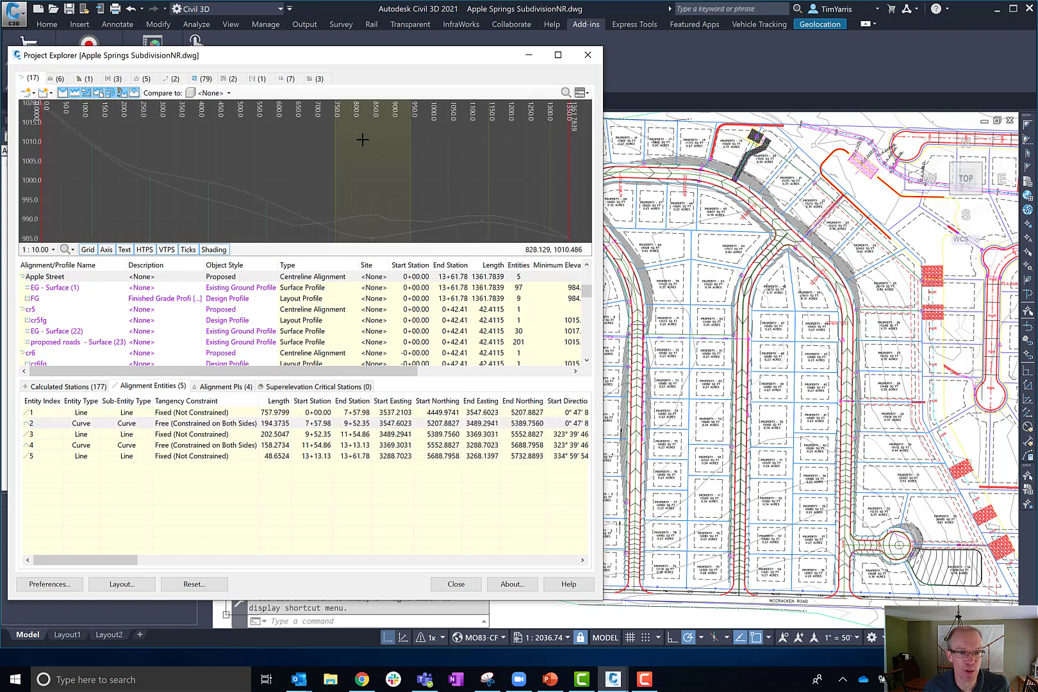
pyautogui.click(103, 424)
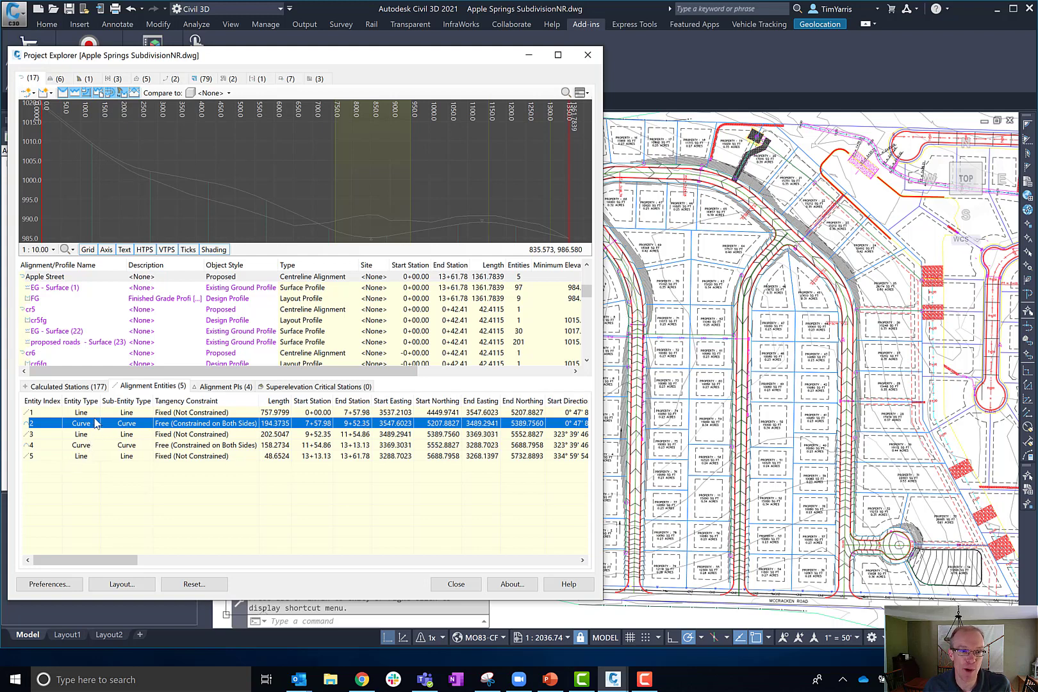
# Select the first line entity (0+00 to 7+57.98) and scroll the grids to review columns.
pyautogui.click(94, 413)
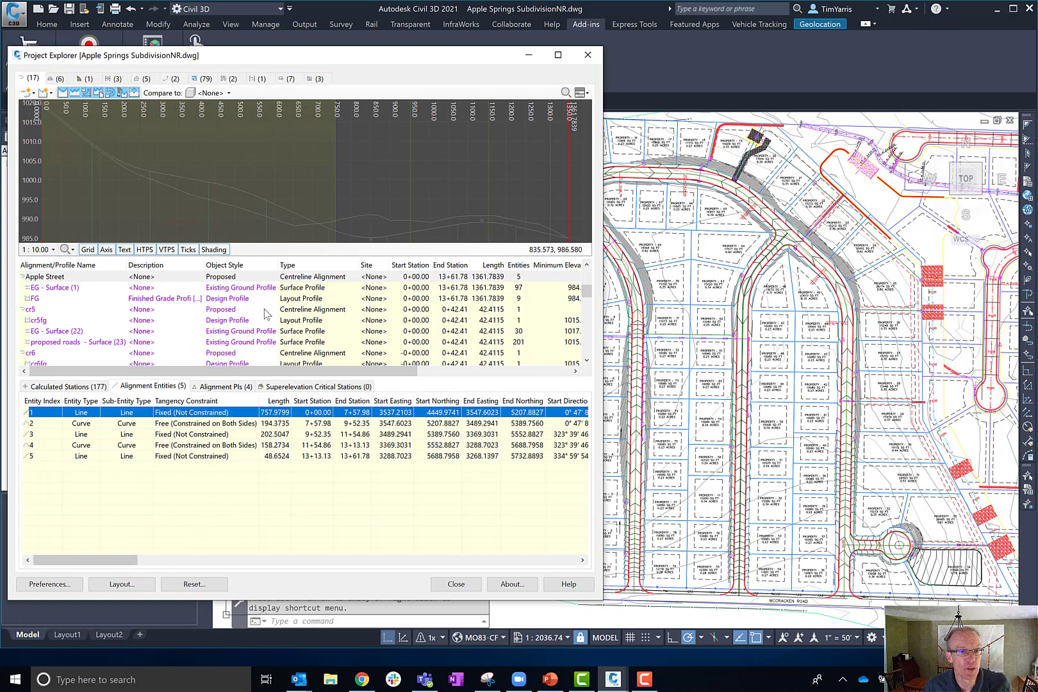
pyautogui.moveTo(354, 372); pyautogui.dragTo(512, 371)
pyautogui.moveTo(406, 372); pyautogui.dragTo(253, 371)
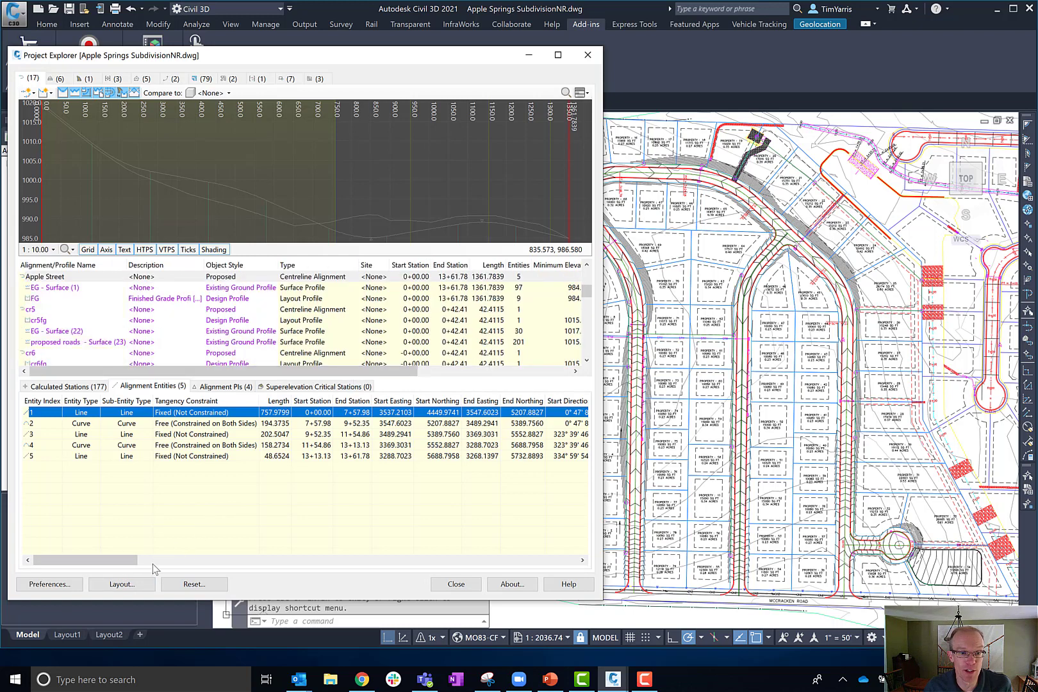
pyautogui.moveTo(121, 559); pyautogui.dragTo(94, 577)
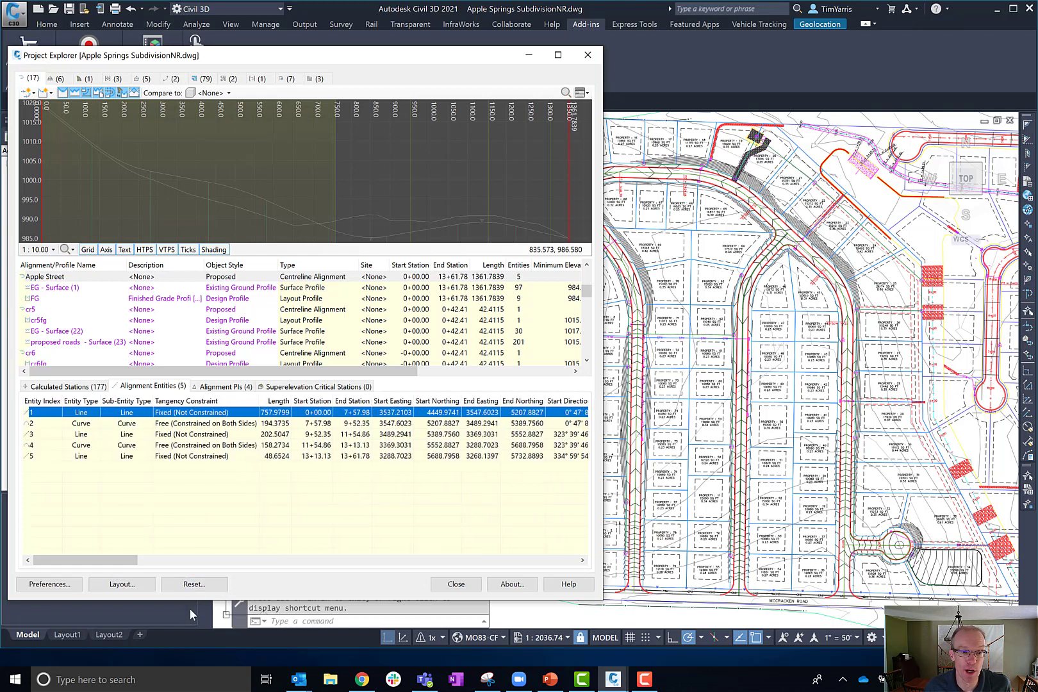
# Hide the PI Point Easting and PI Point Northing columns in the Layout Options.
pyautogui.click(122, 584)
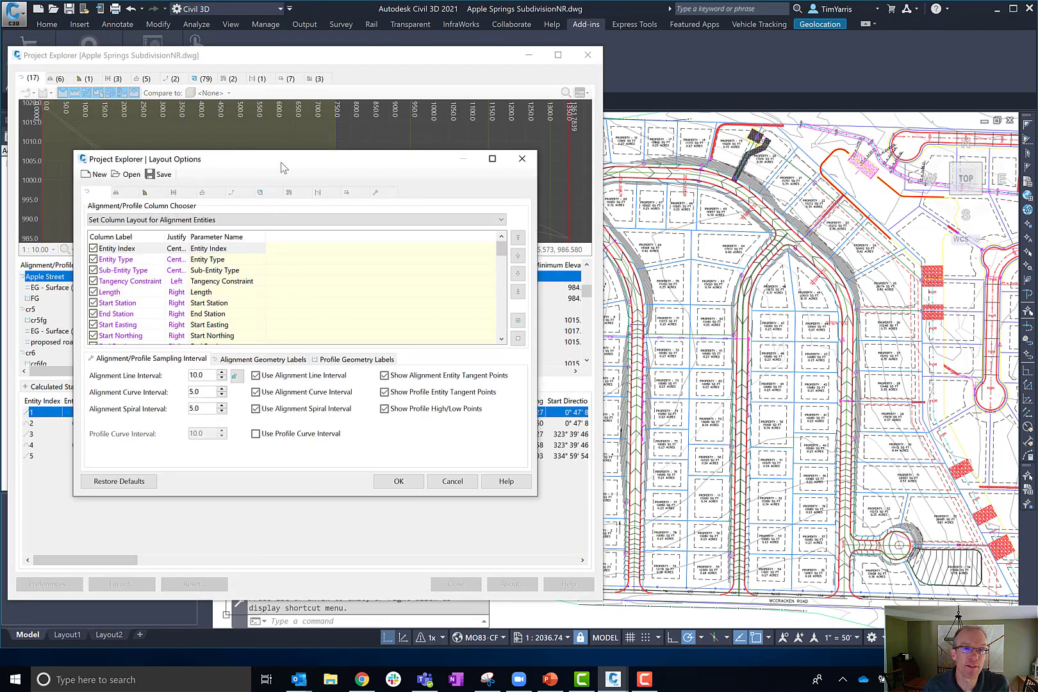
pyautogui.moveTo(282, 167); pyautogui.dragTo(275, 132)
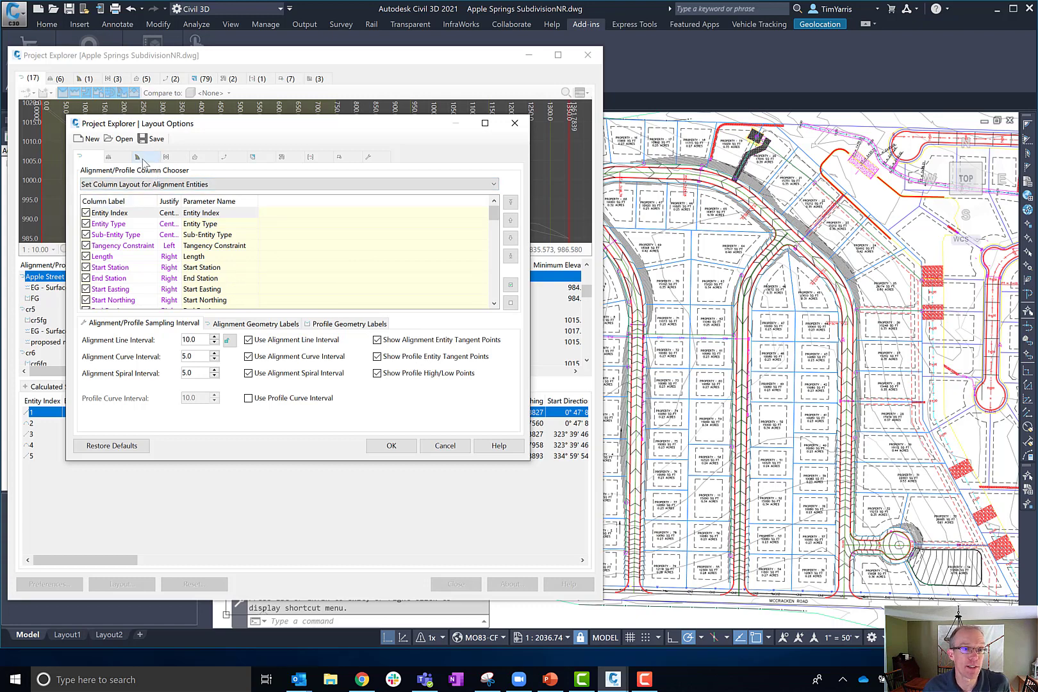
pyautogui.scroll(-1, 157, 176)
pyautogui.scroll(1, 160, 186)
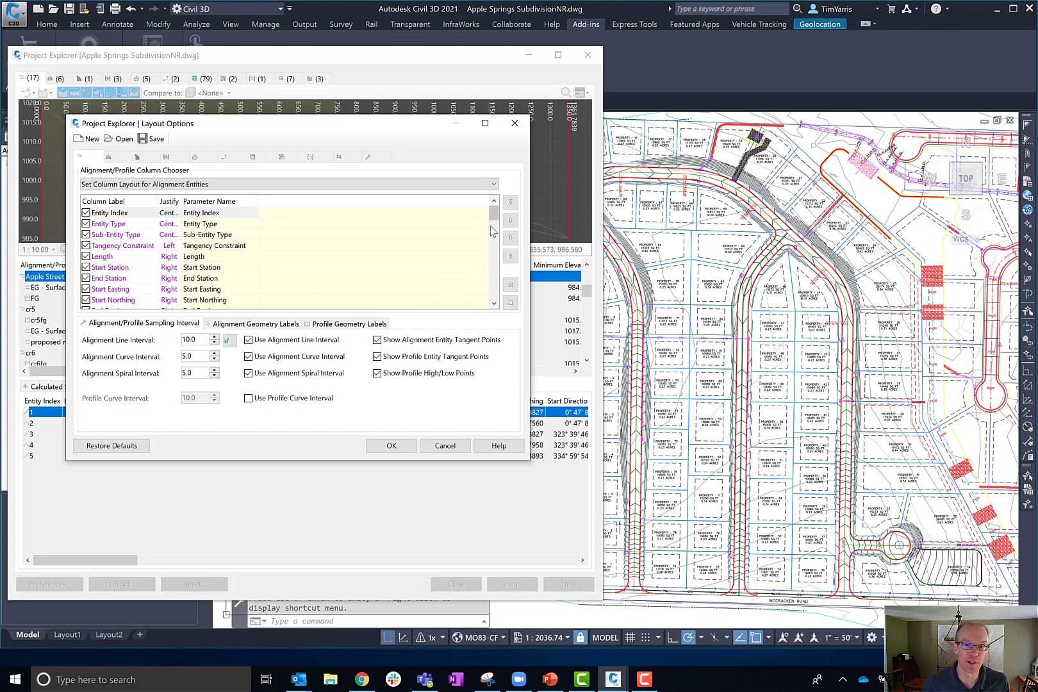
pyautogui.moveTo(493, 213); pyautogui.dragTo(506, 271)
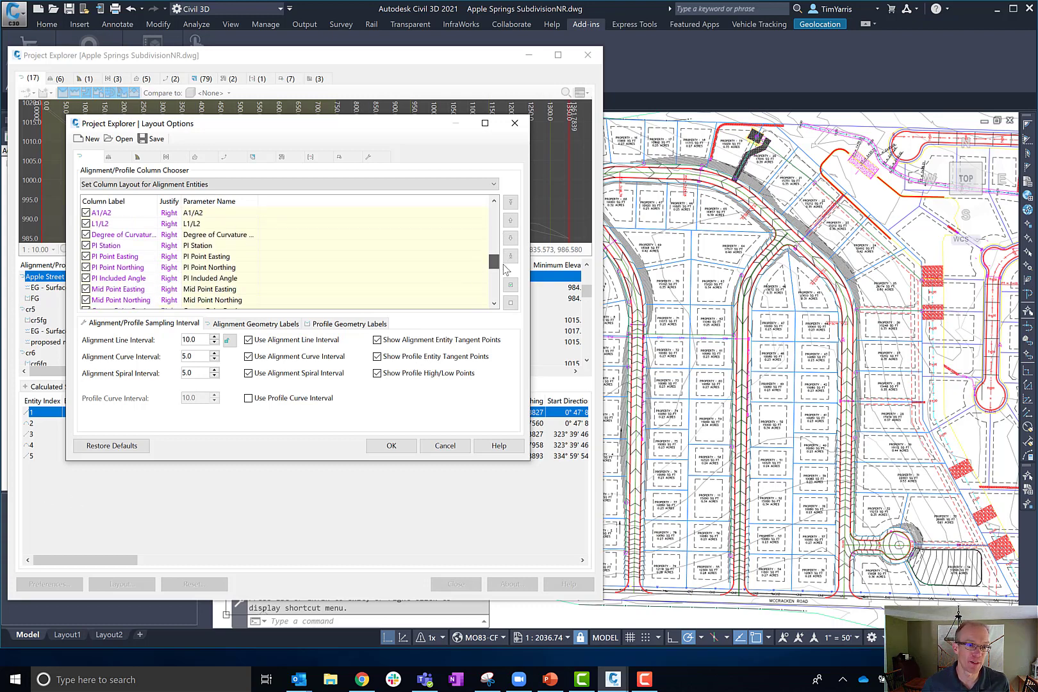
pyautogui.click(86, 256)
pyautogui.click(86, 267)
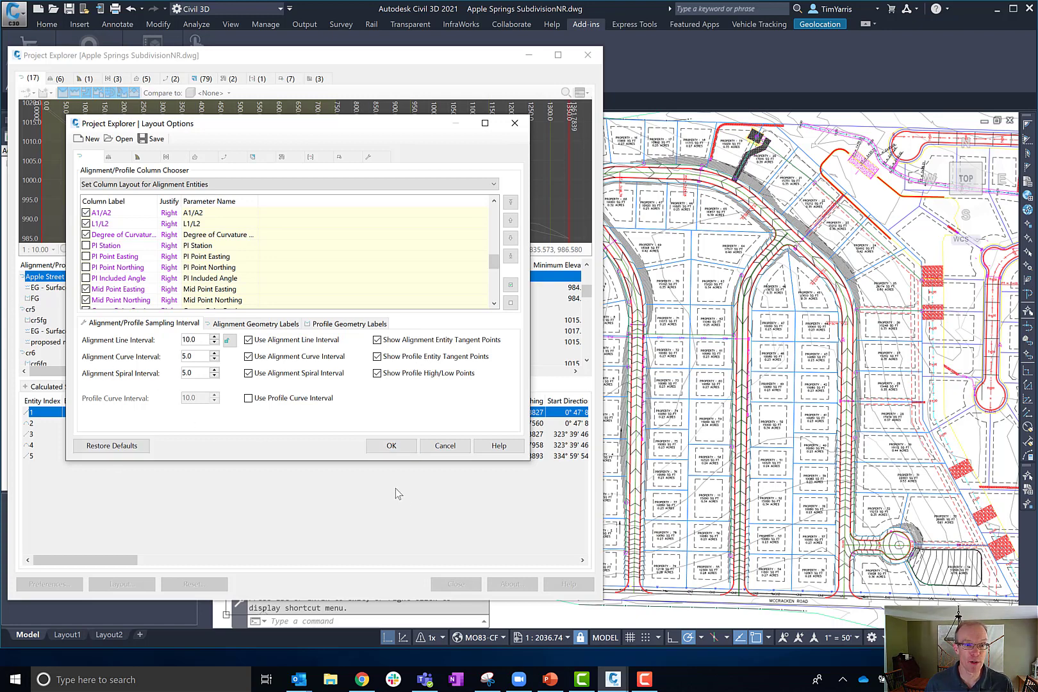
# Review the alignment and profile geometry label settings, then relabel the PI Station column 'ch'.
pyautogui.click(261, 329)
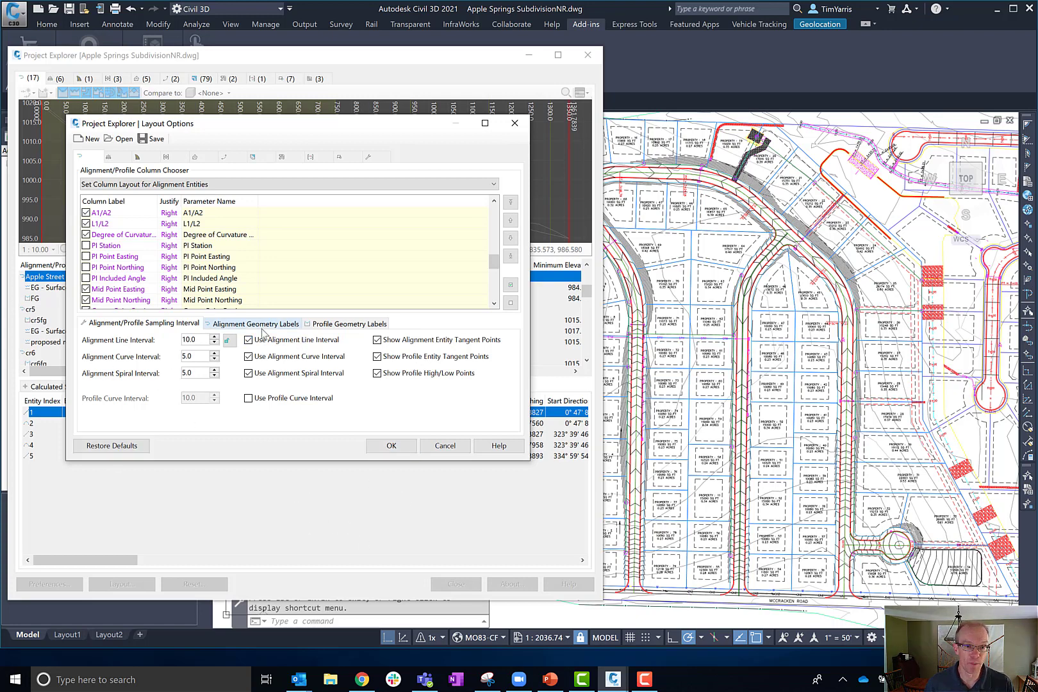
pyautogui.click(351, 323)
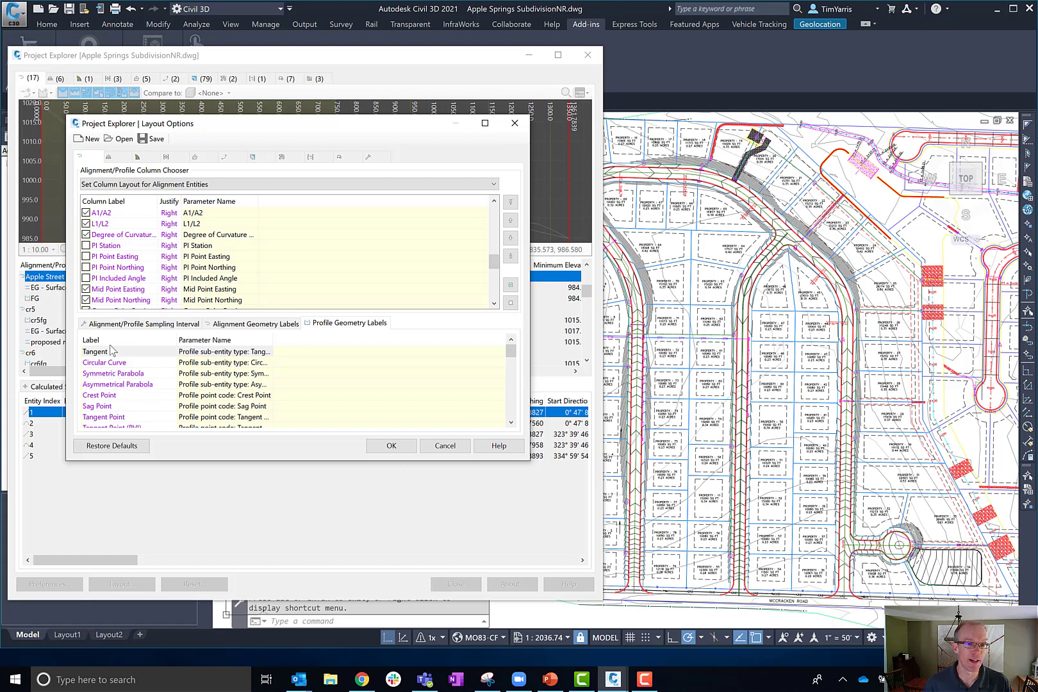
pyautogui.doubleClick(128, 266)
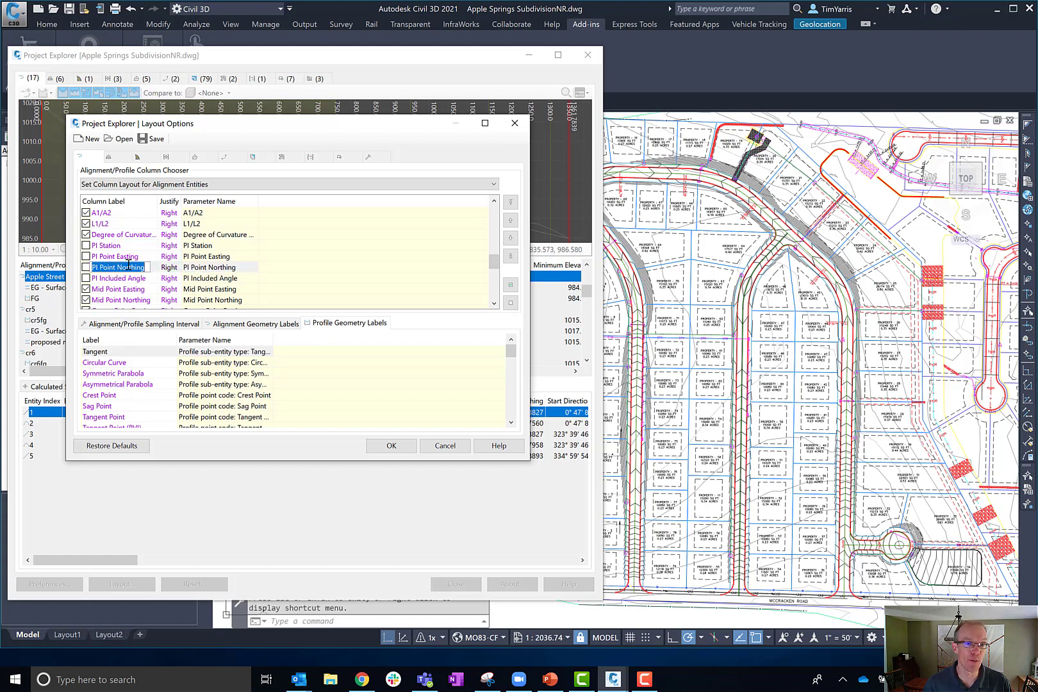
pyautogui.doubleClick(119, 246)
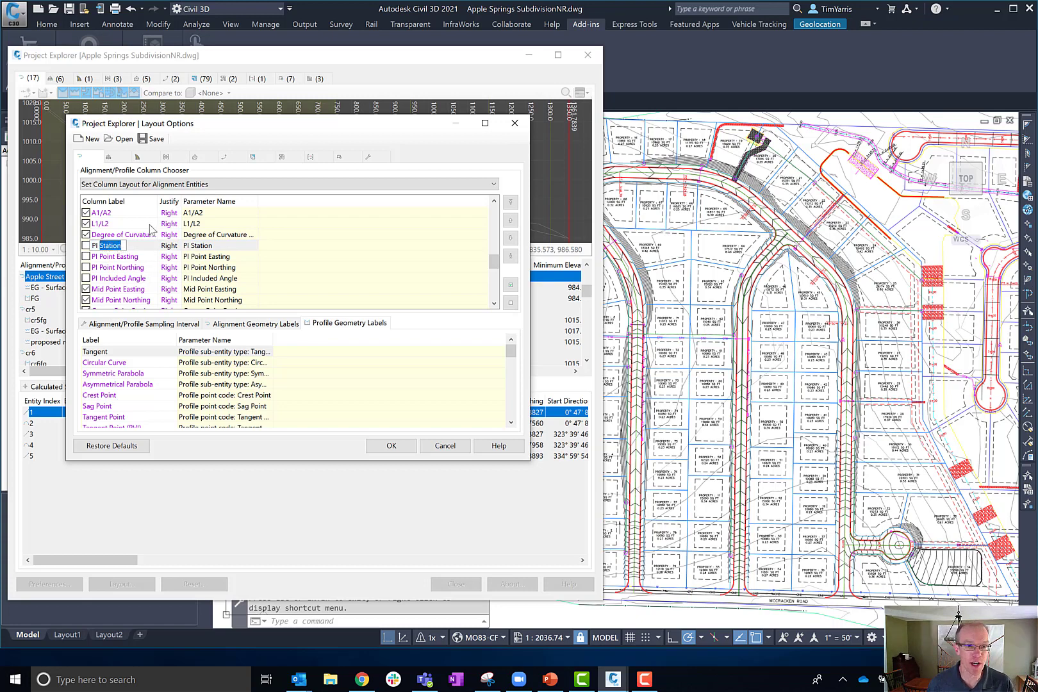
pyautogui.write('chs')
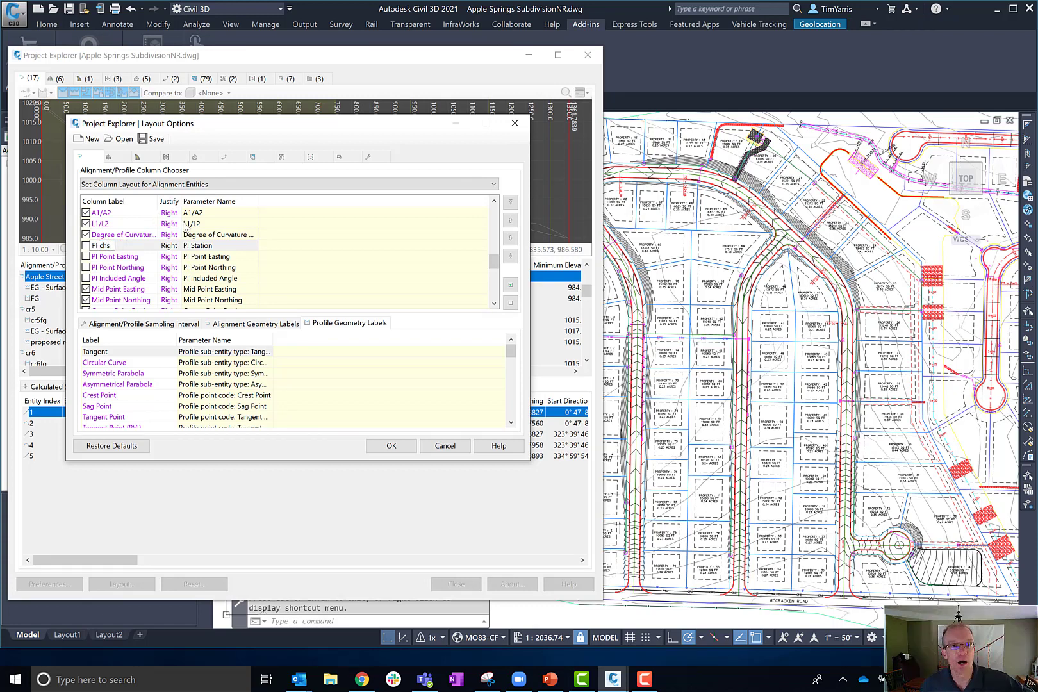
# Browse the other column layout sets, then cancel the Layout Options.
pyautogui.click(240, 185)
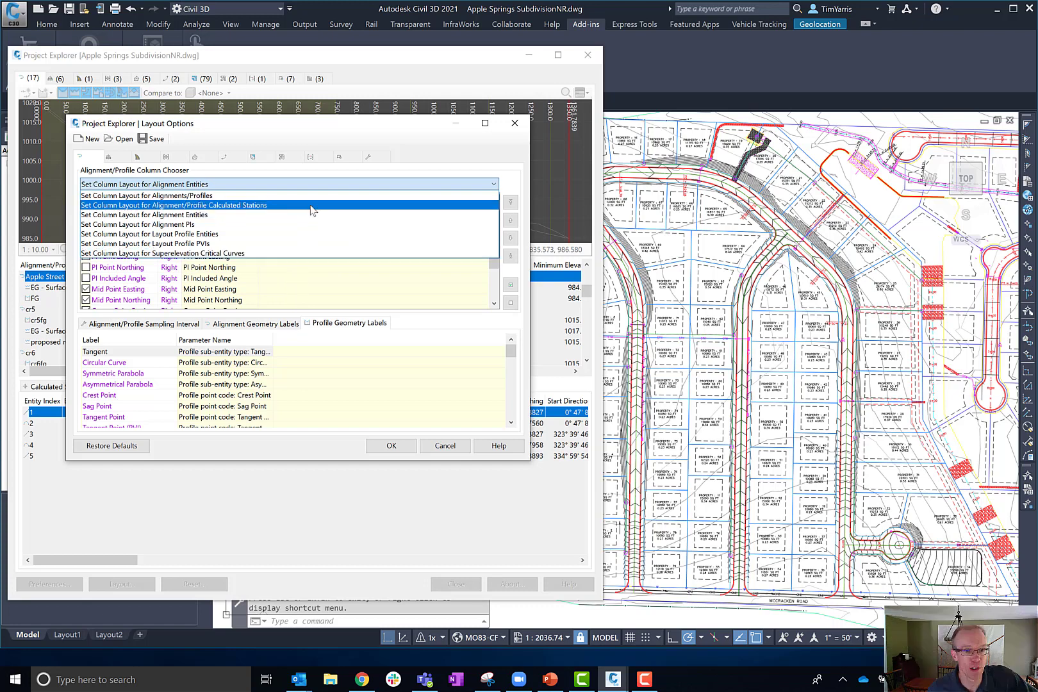
pyautogui.click(189, 143)
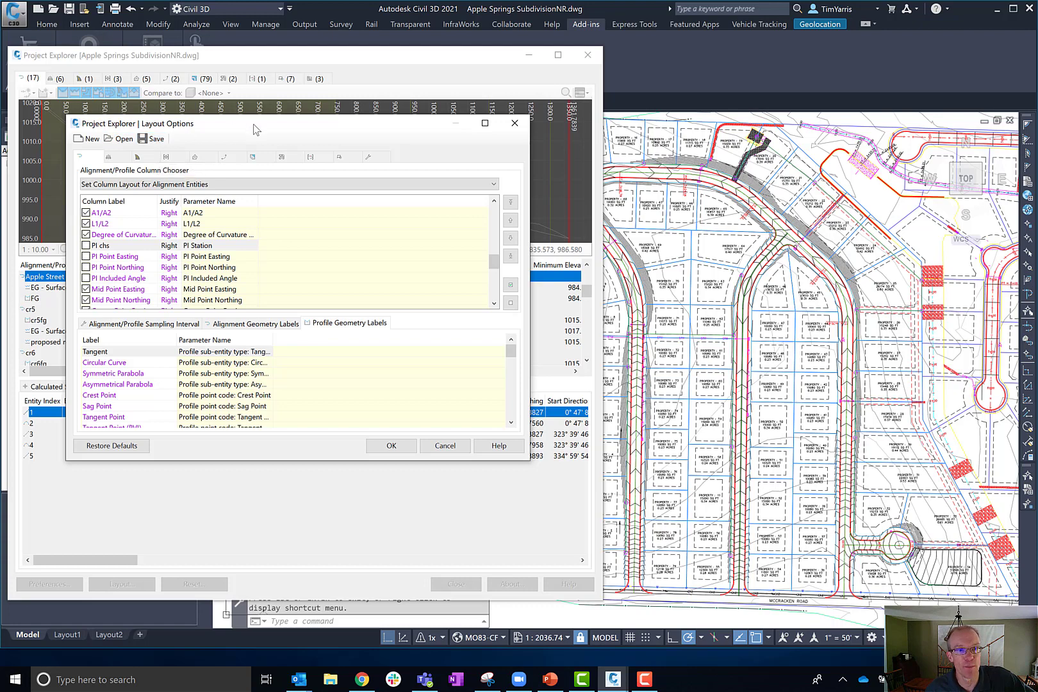
pyautogui.click(442, 447)
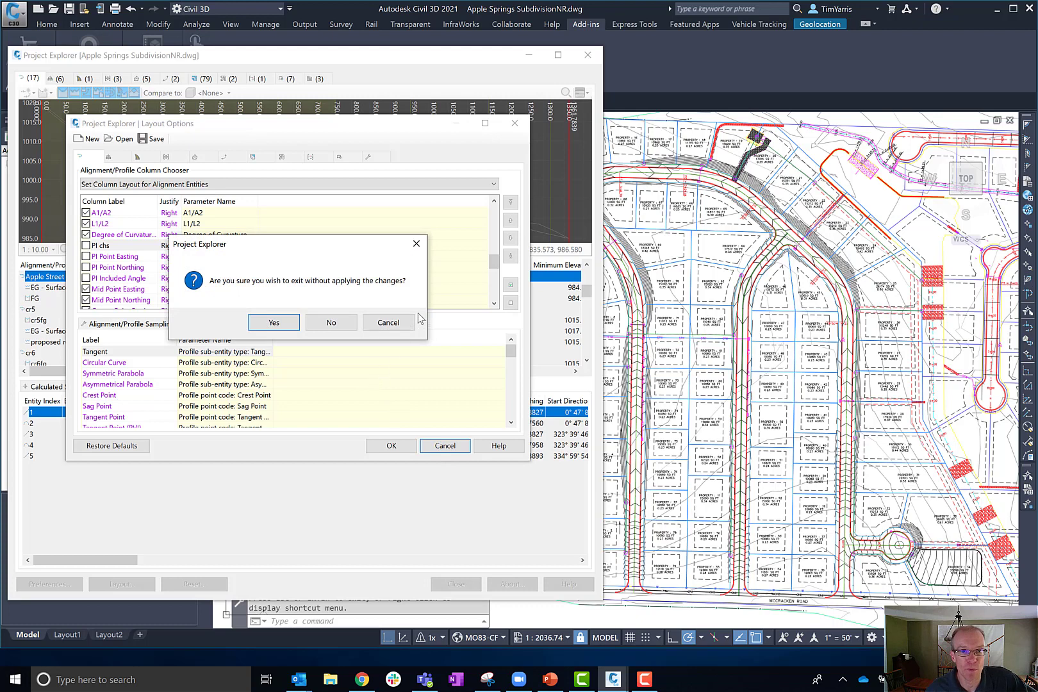
# Exit without applying the layout changes and draw Apple Street's FG profile in the graph.
pyautogui.click(275, 323)
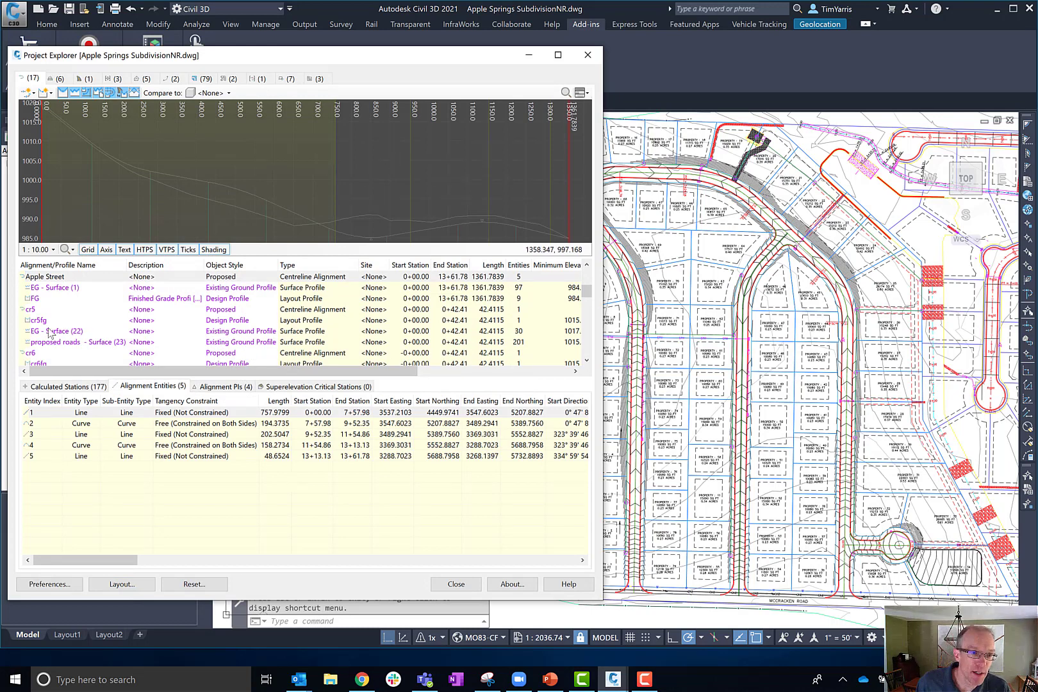
pyautogui.click(43, 300)
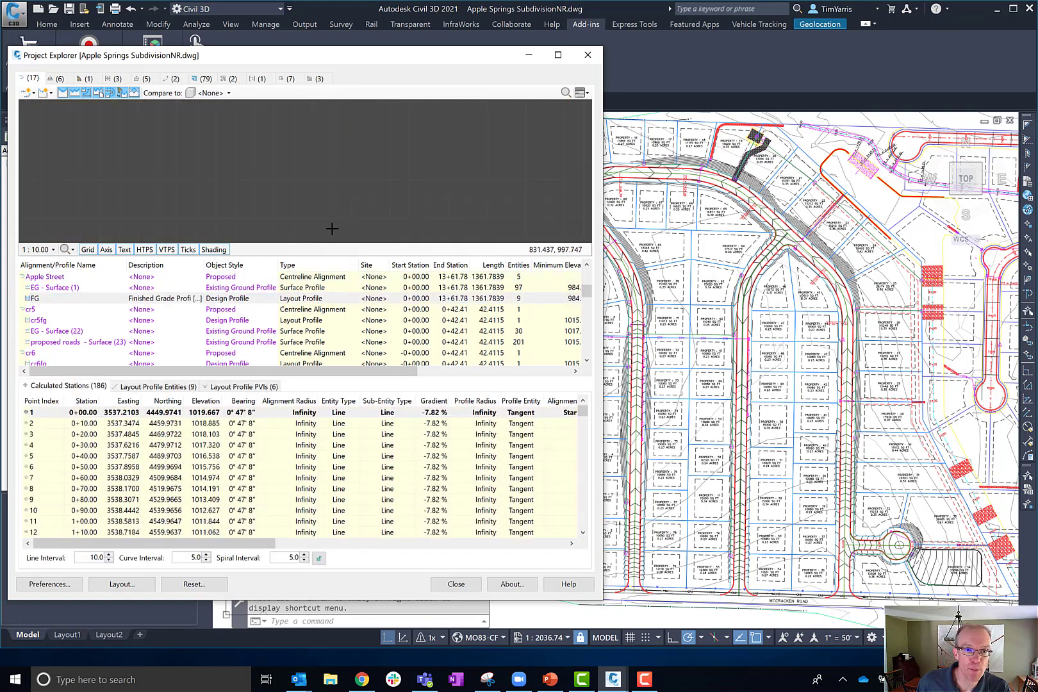
pyautogui.click(64, 299)
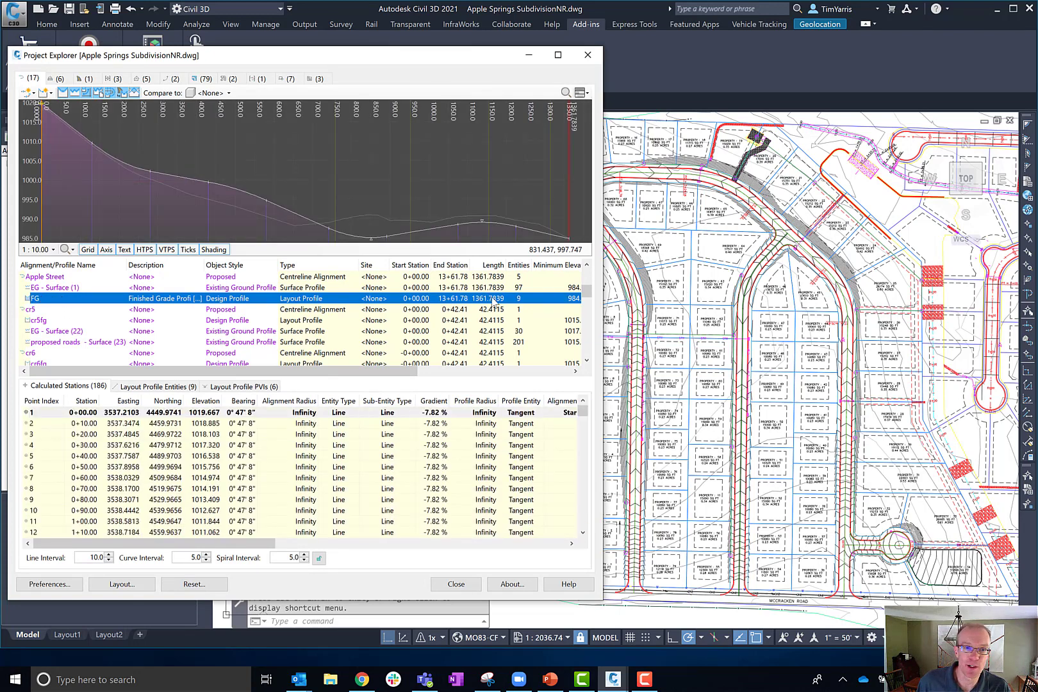
pyautogui.click(346, 234)
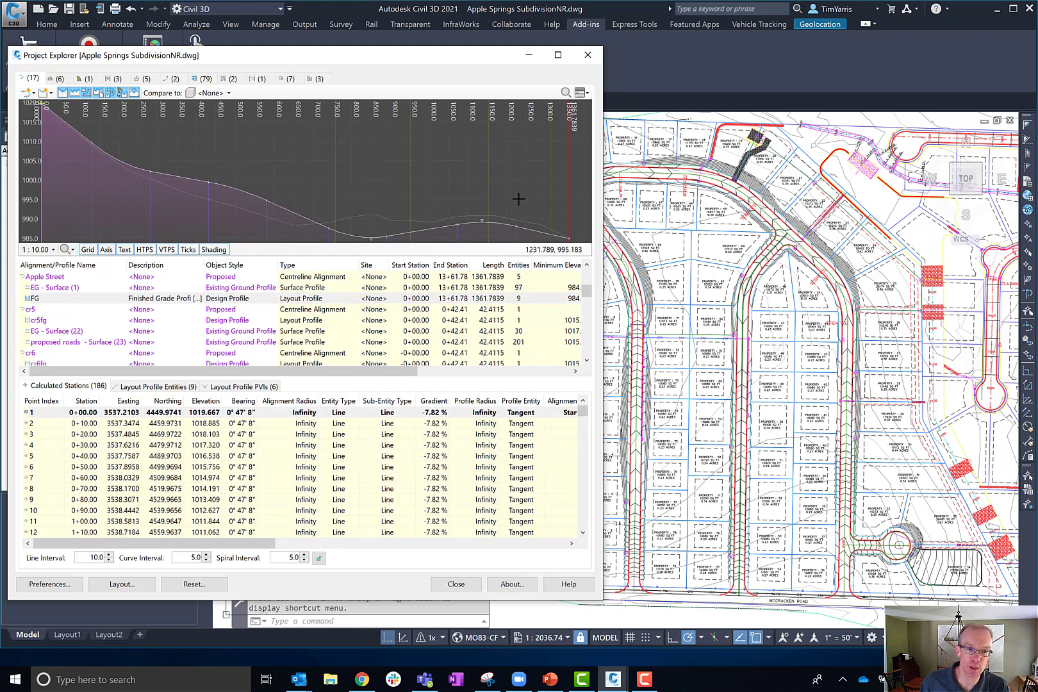
# Compare the profile against Apple Seed Lane's FG (1) profile.
pyautogui.click(229, 93)
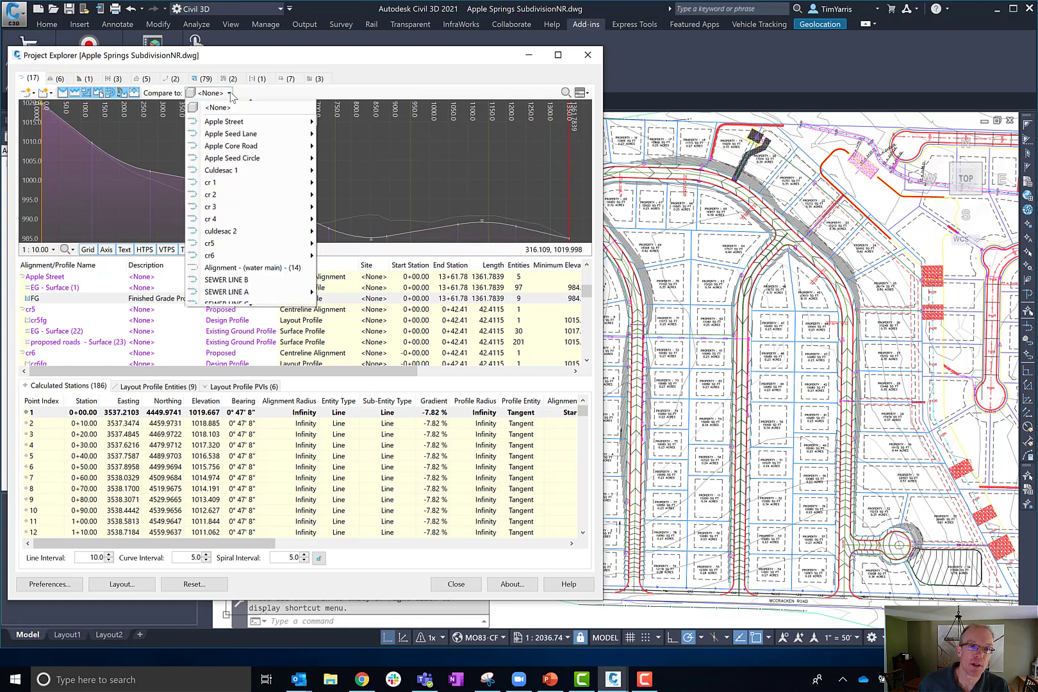
pyautogui.moveTo(249, 133)
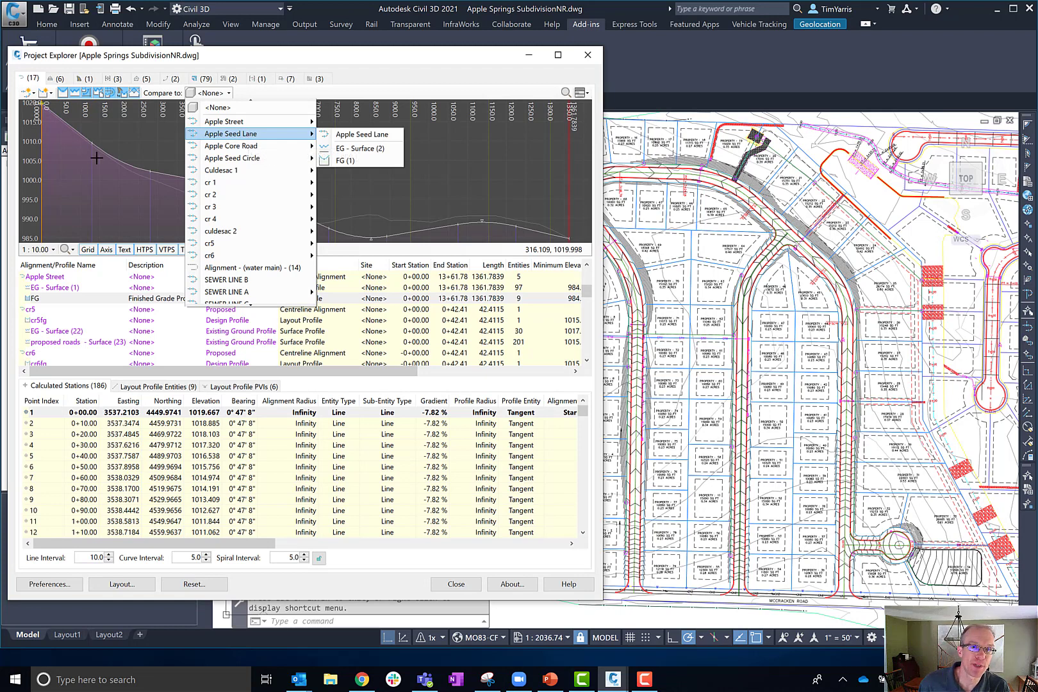
pyautogui.moveTo(301, 160)
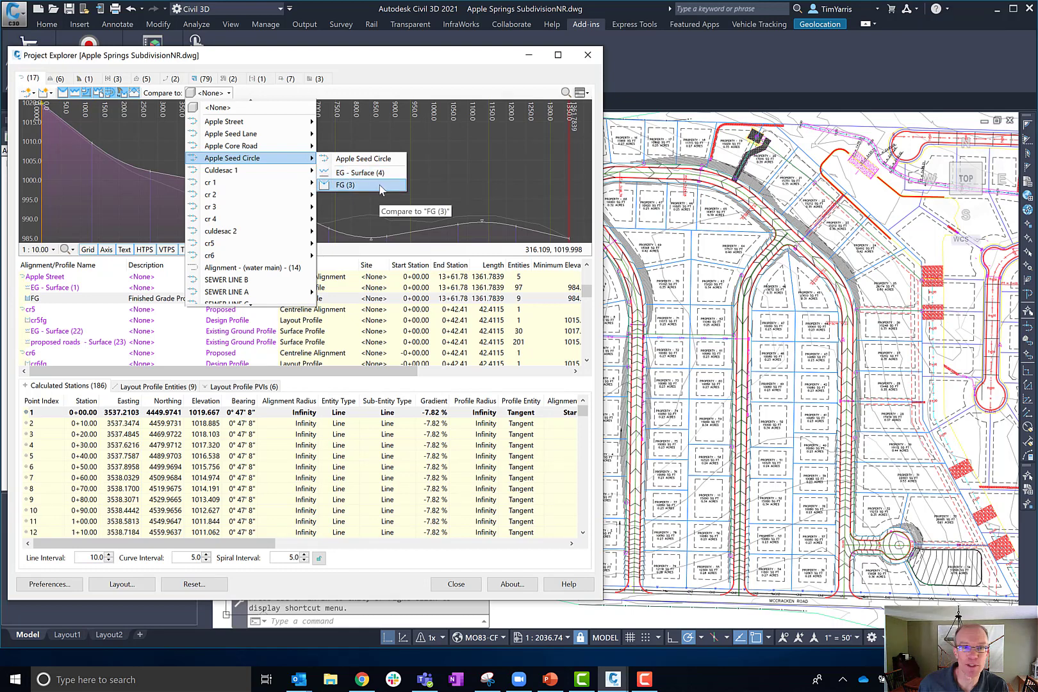
pyautogui.moveTo(308, 134)
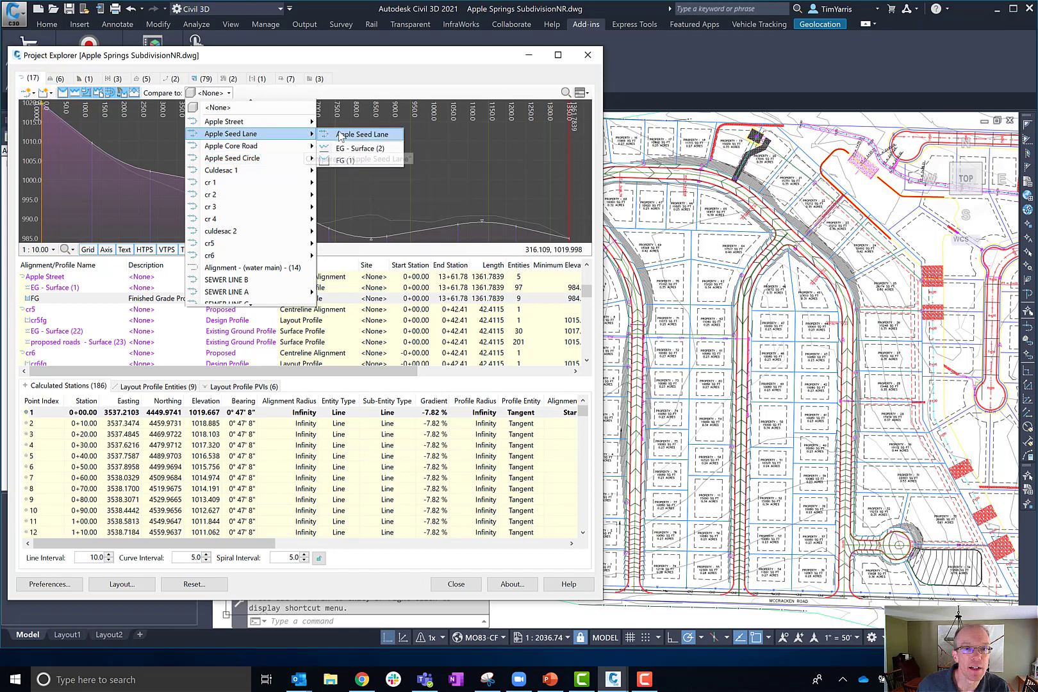
pyautogui.click(352, 160)
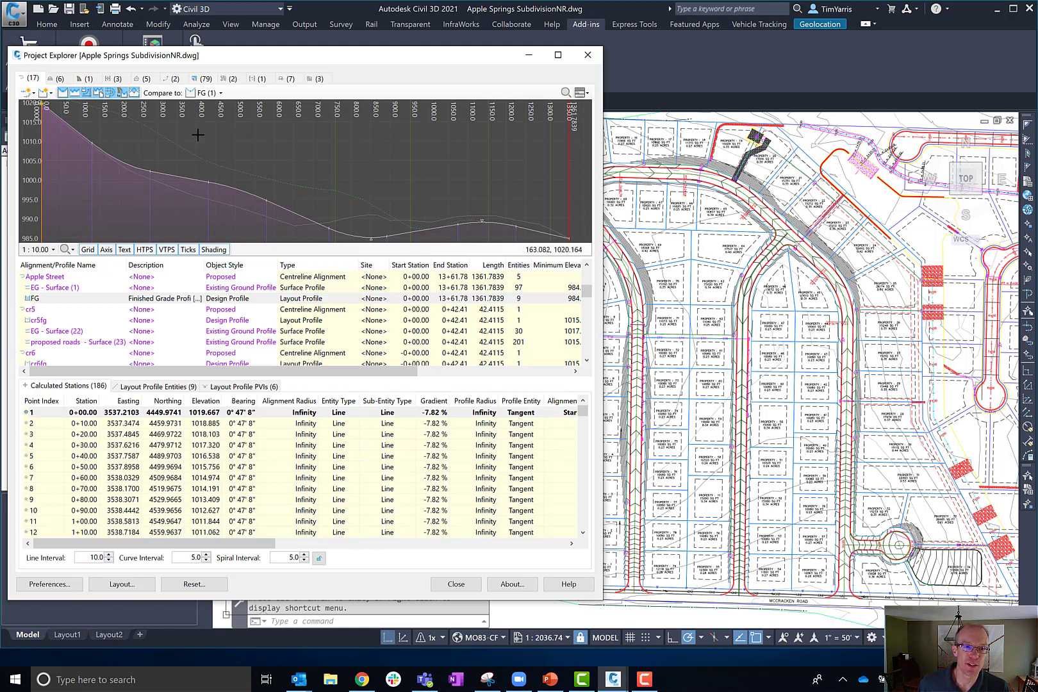
# Browse the other comparison profiles, keeping FG (1) as the comparison.
pyautogui.click(221, 93)
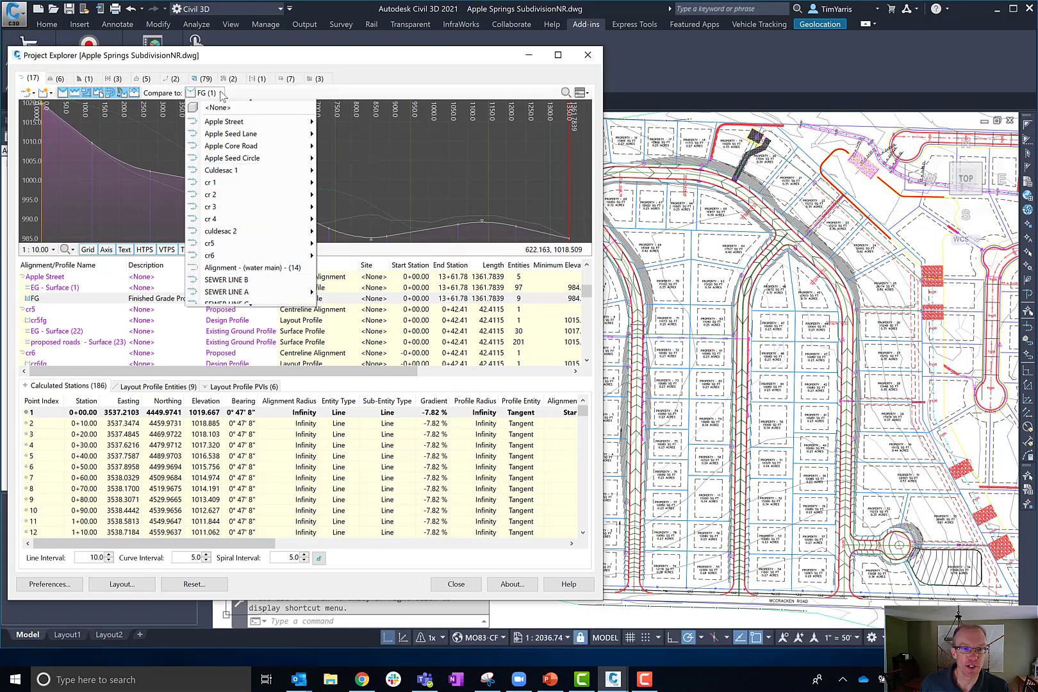
pyautogui.moveTo(272, 171)
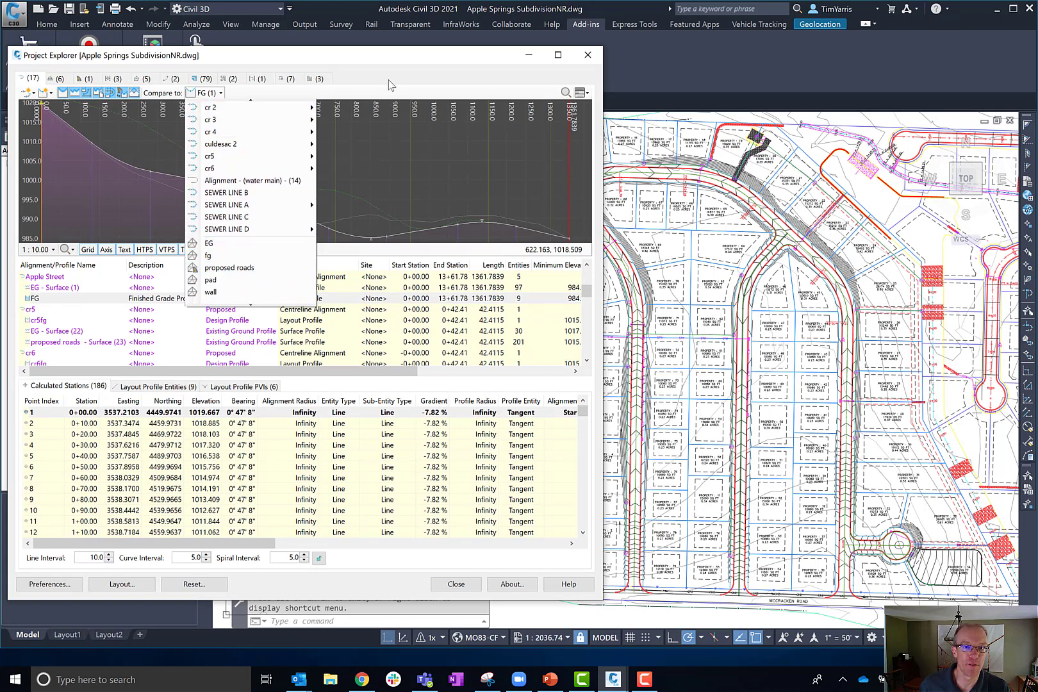
pyautogui.click(451, 75)
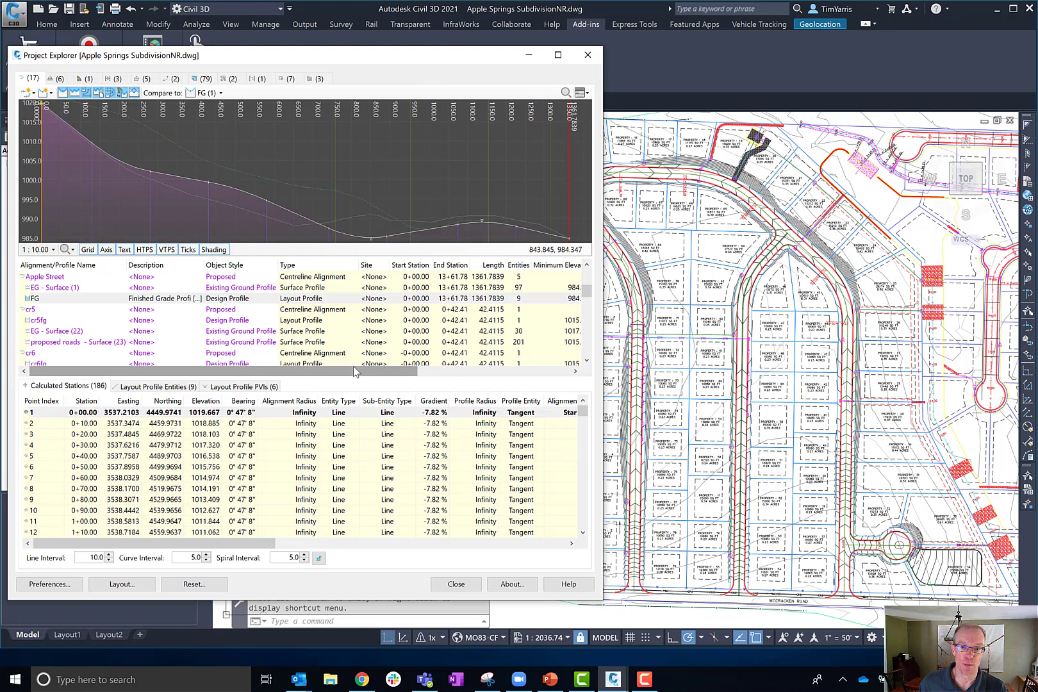
pyautogui.scroll(2, 353, 365)
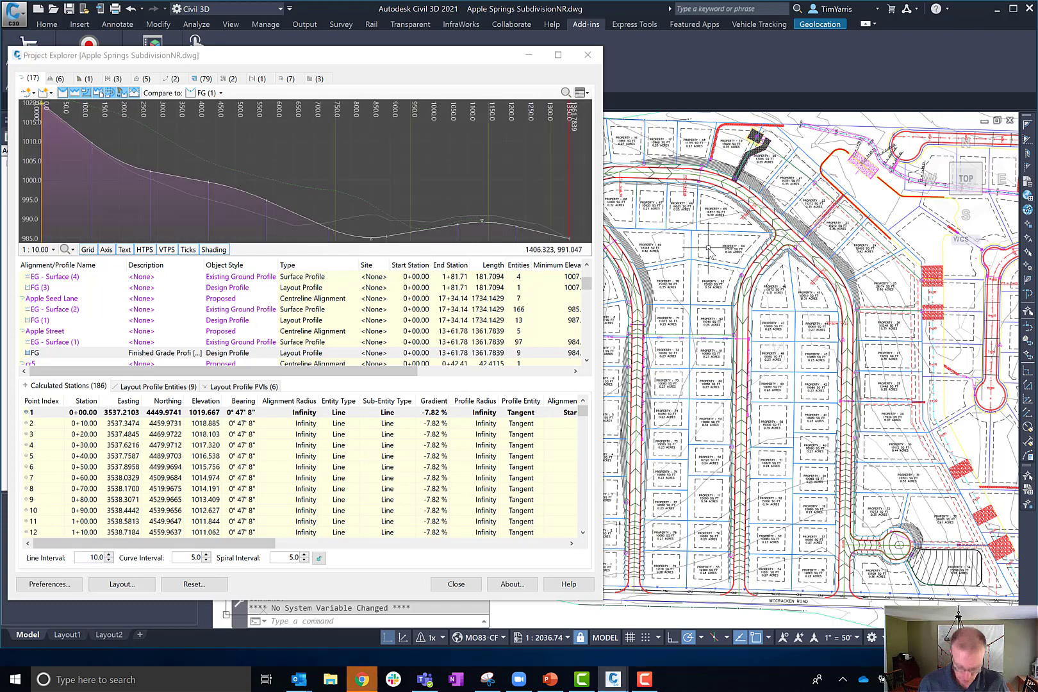
# Pan the subdivision plan rightward with P and switch to the Corridors (1) view.
pyautogui.write('p')
pyautogui.press('Return')
pyautogui.moveTo(661, 277); pyautogui.dragTo(743, 276)
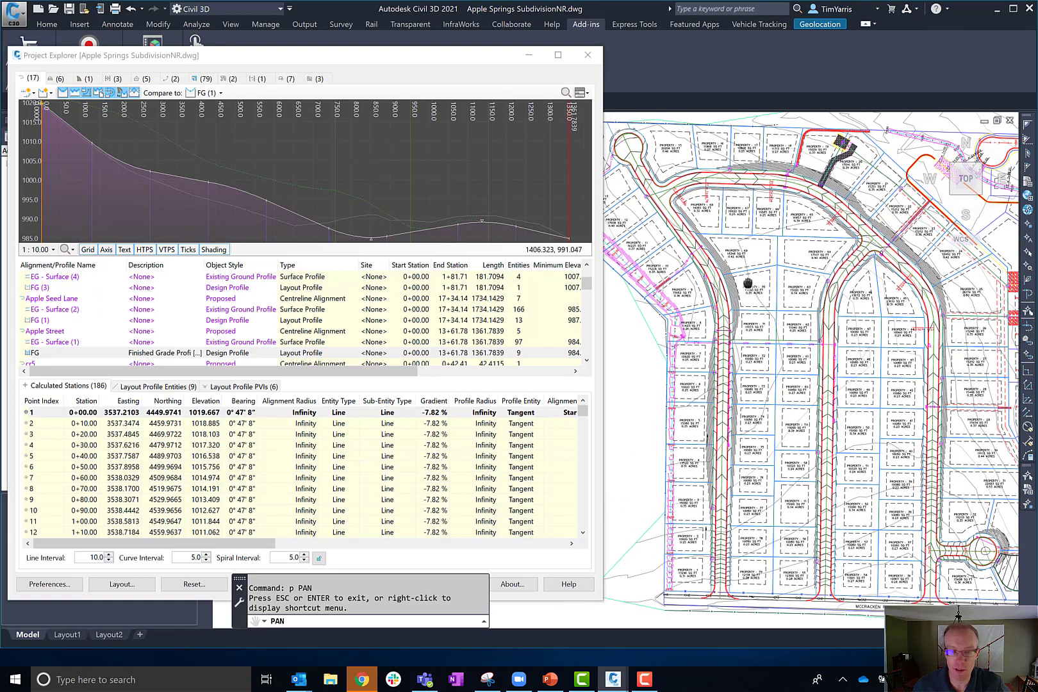
pyautogui.press('Escape')
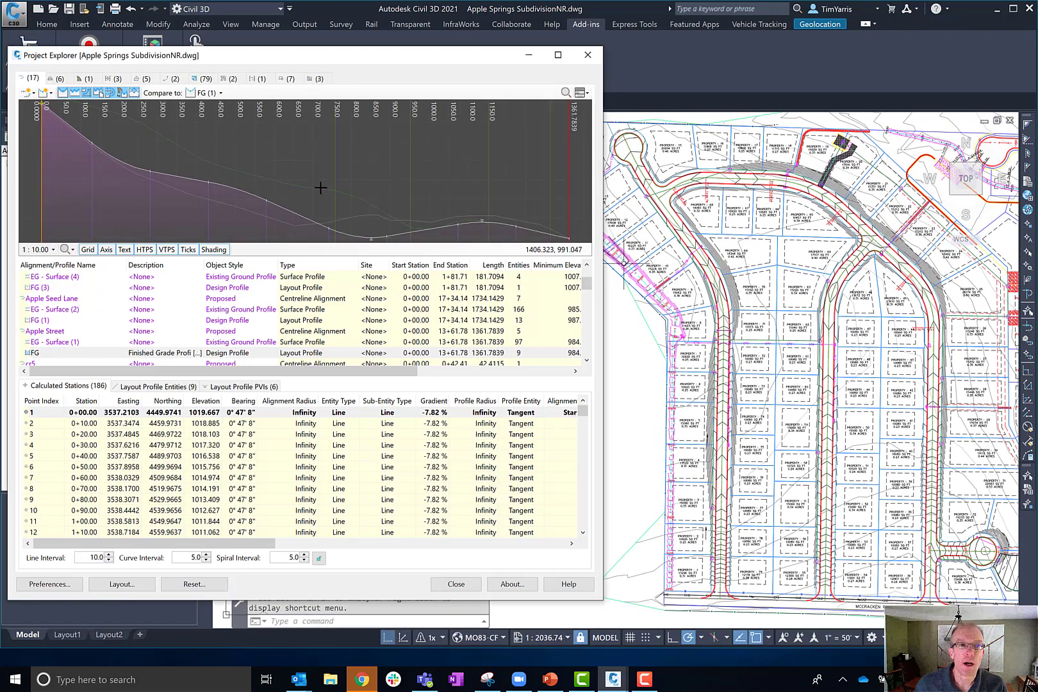
pyautogui.click(80, 79)
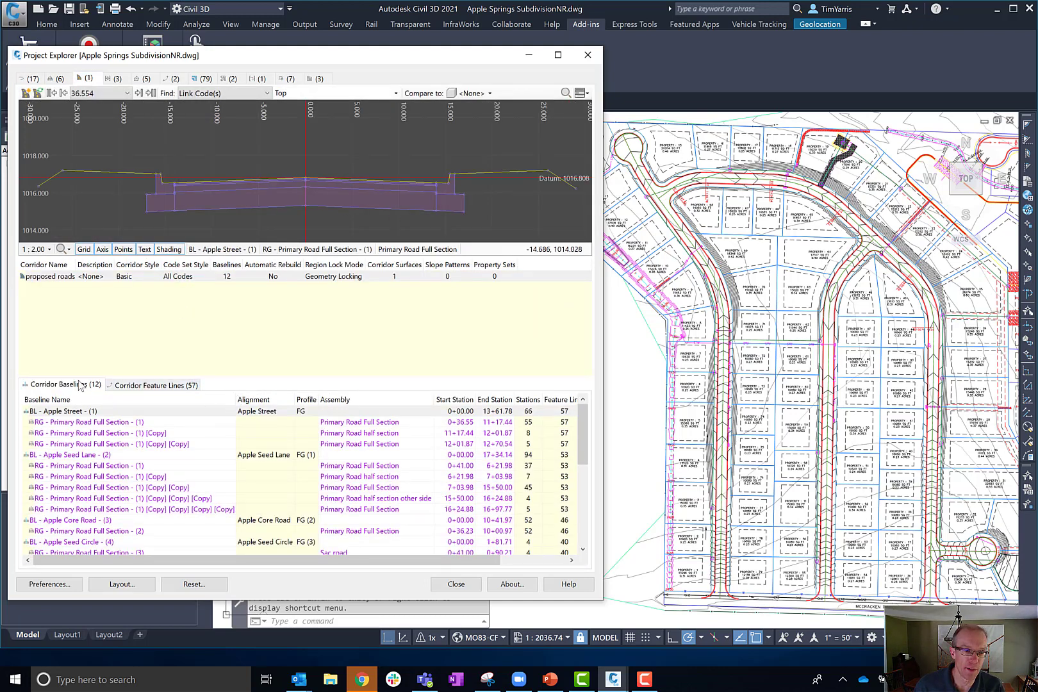
# Step the Primary Road Full Section cross section past station 225 to end station 1117.439.
pyautogui.click(82, 422)
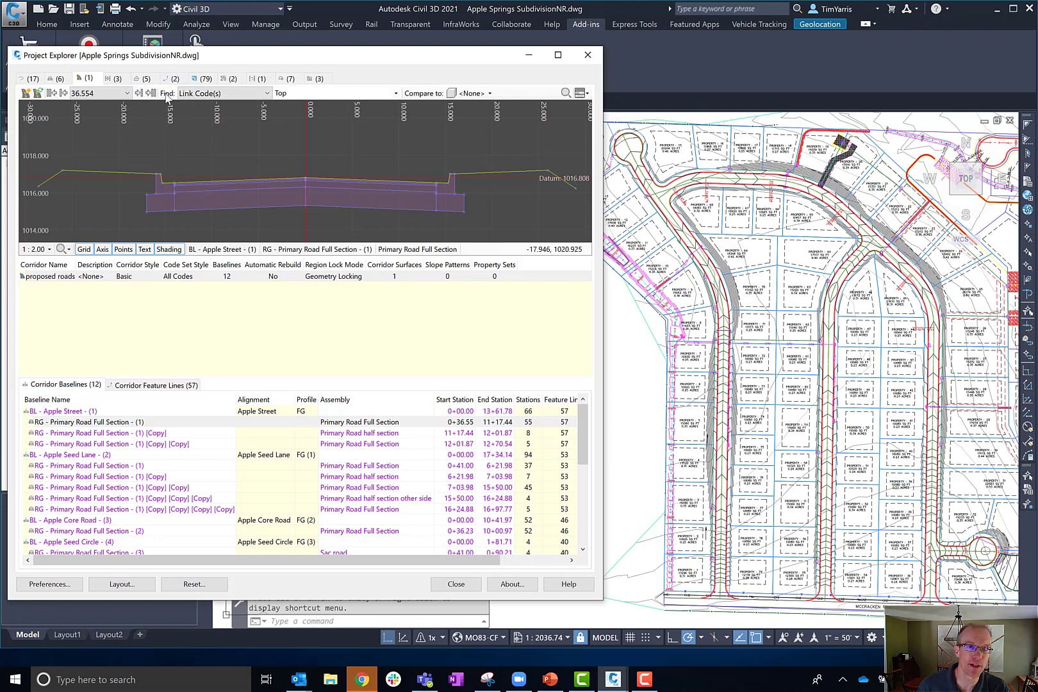
pyautogui.click(140, 93)
pyautogui.click(140, 93)
pyautogui.click(141, 92)
pyautogui.click(141, 93)
pyautogui.click(140, 94)
pyautogui.click(141, 94)
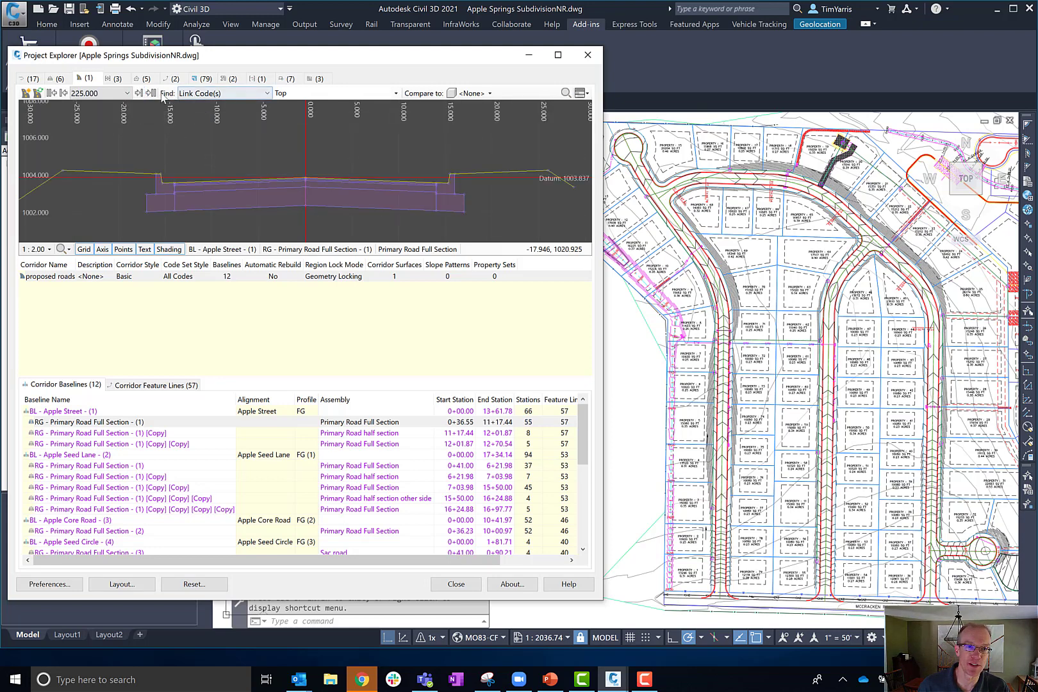
pyautogui.click(151, 93)
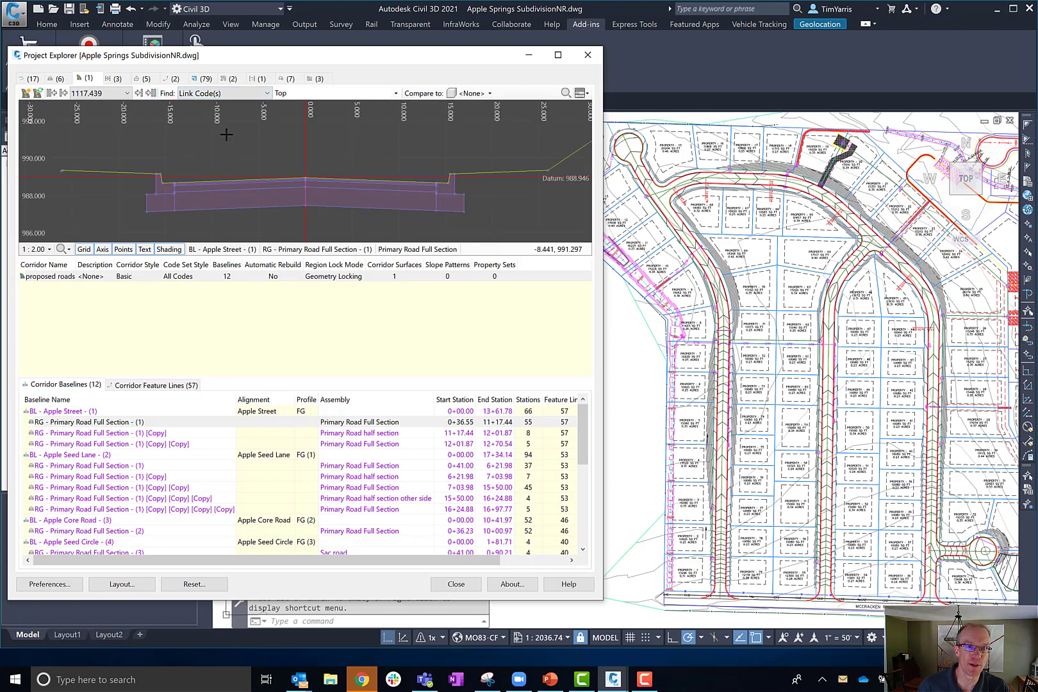
# Try finding elements by Point Code(s), then return Find to Link Code(s).
pyautogui.click(239, 94)
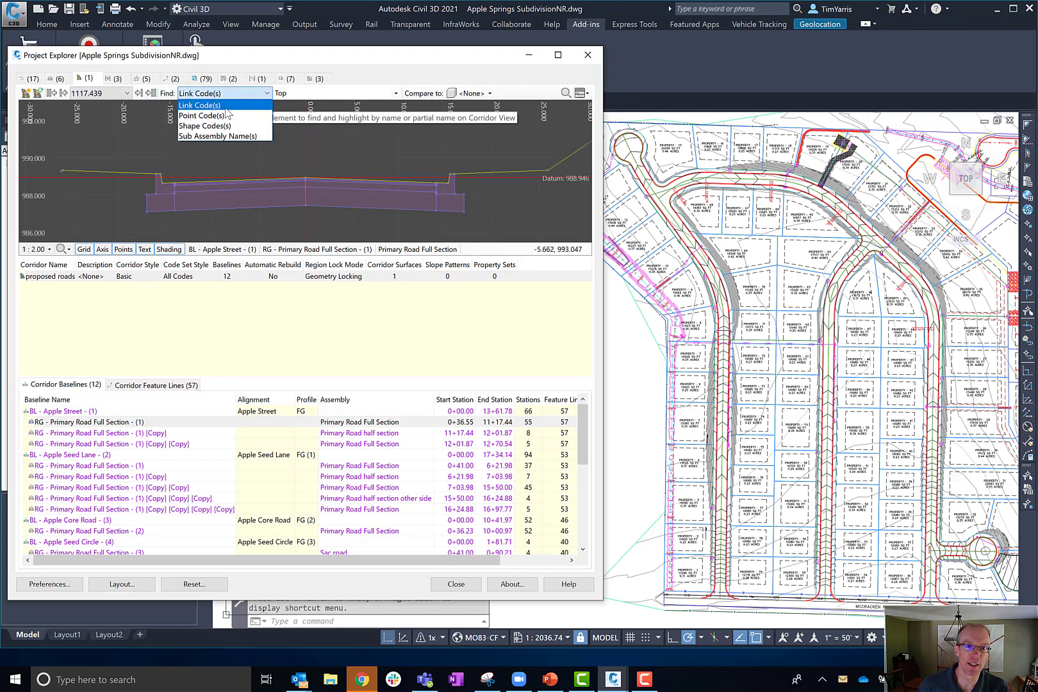
pyautogui.click(224, 115)
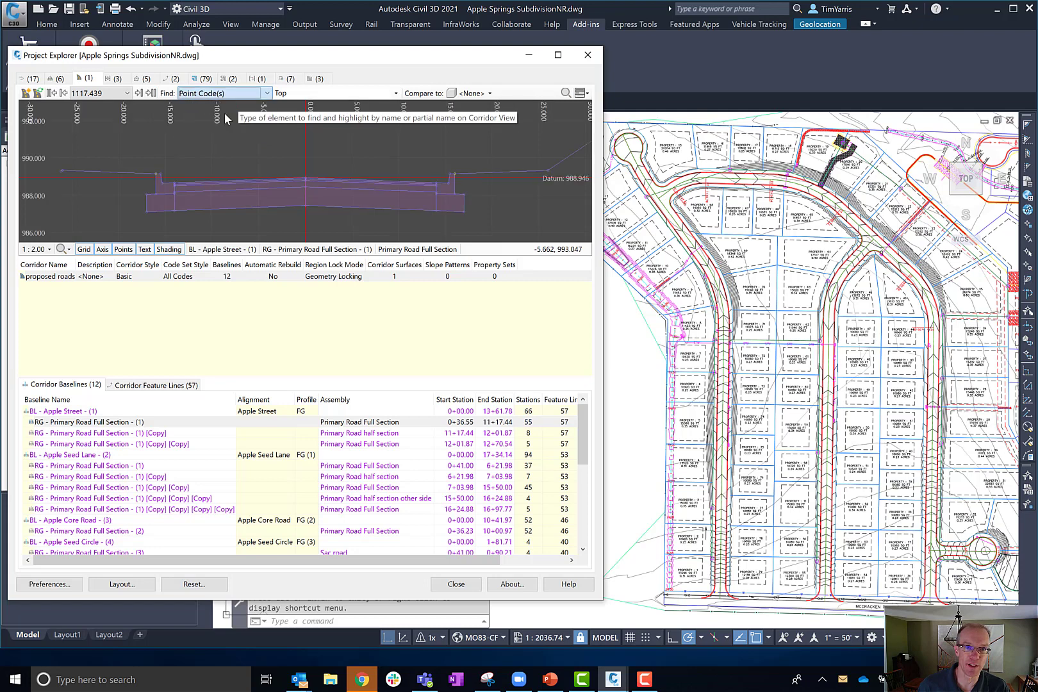
pyautogui.click(268, 93)
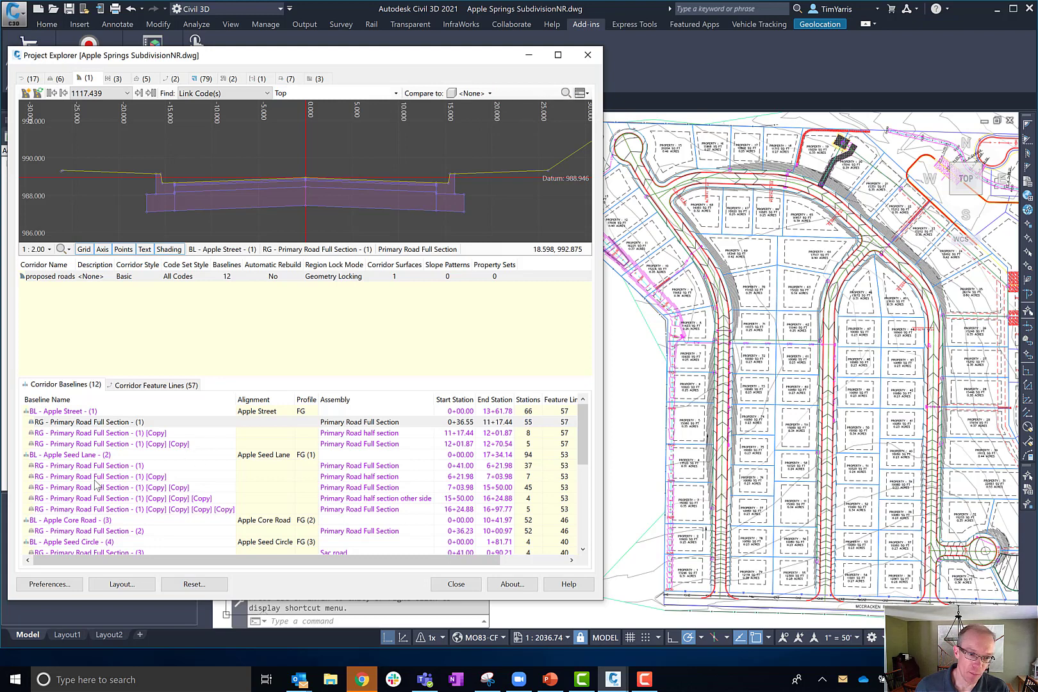
# Overlay the EG surface on the corridor section, then open the Parcels and Pipe Networks (2) lists.
pyautogui.click(160, 386)
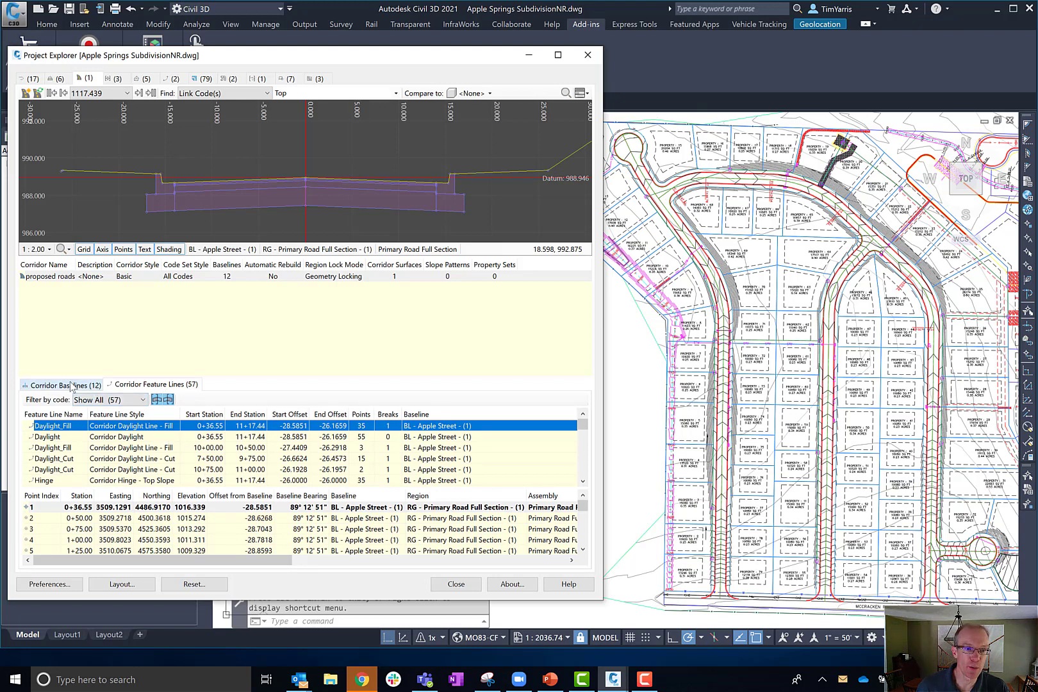
pyautogui.click(72, 386)
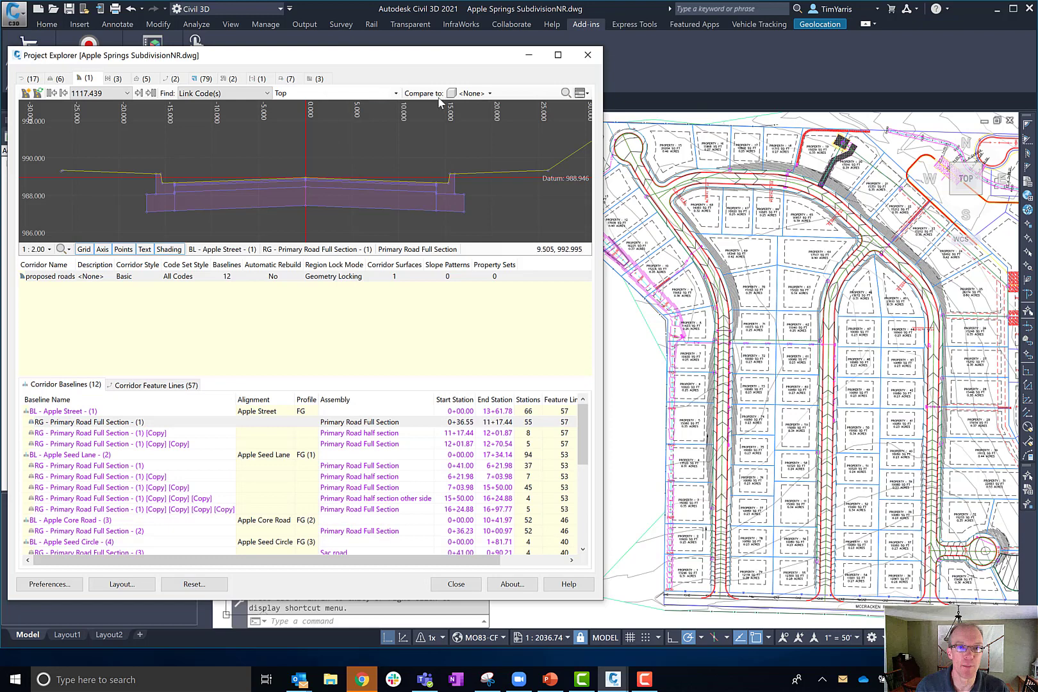
pyautogui.click(490, 94)
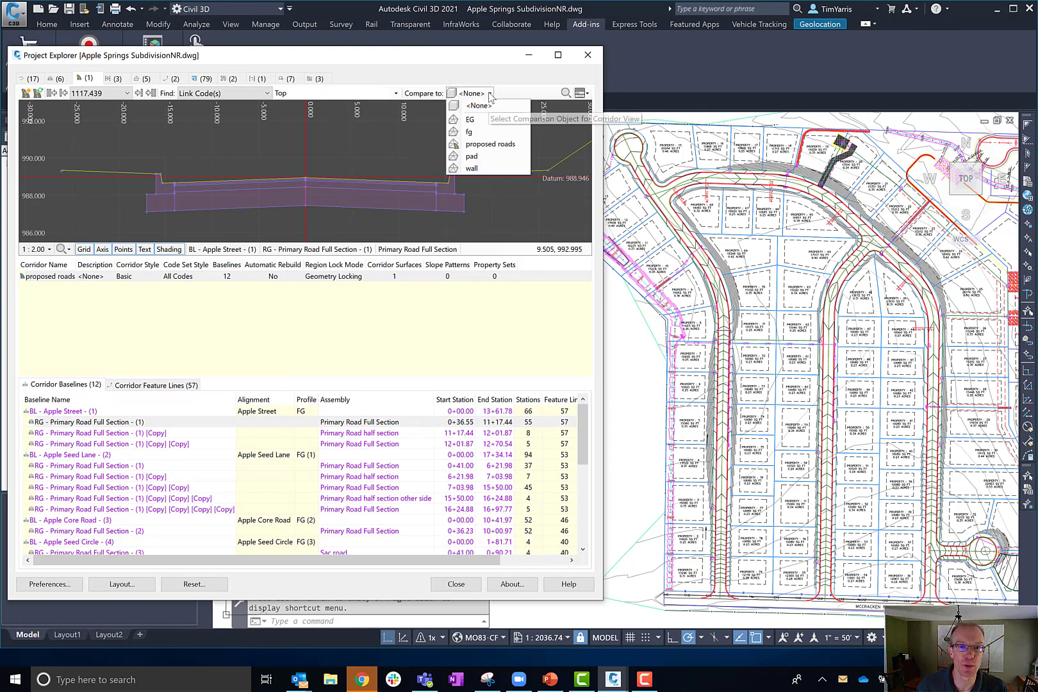
pyautogui.click(482, 119)
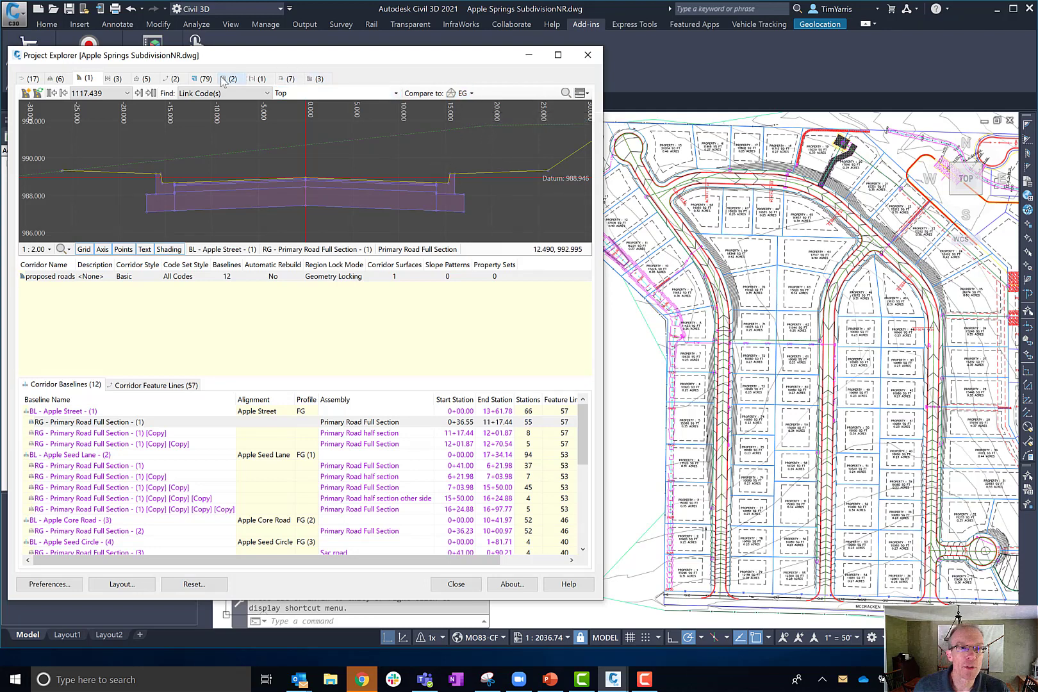
pyautogui.click(203, 78)
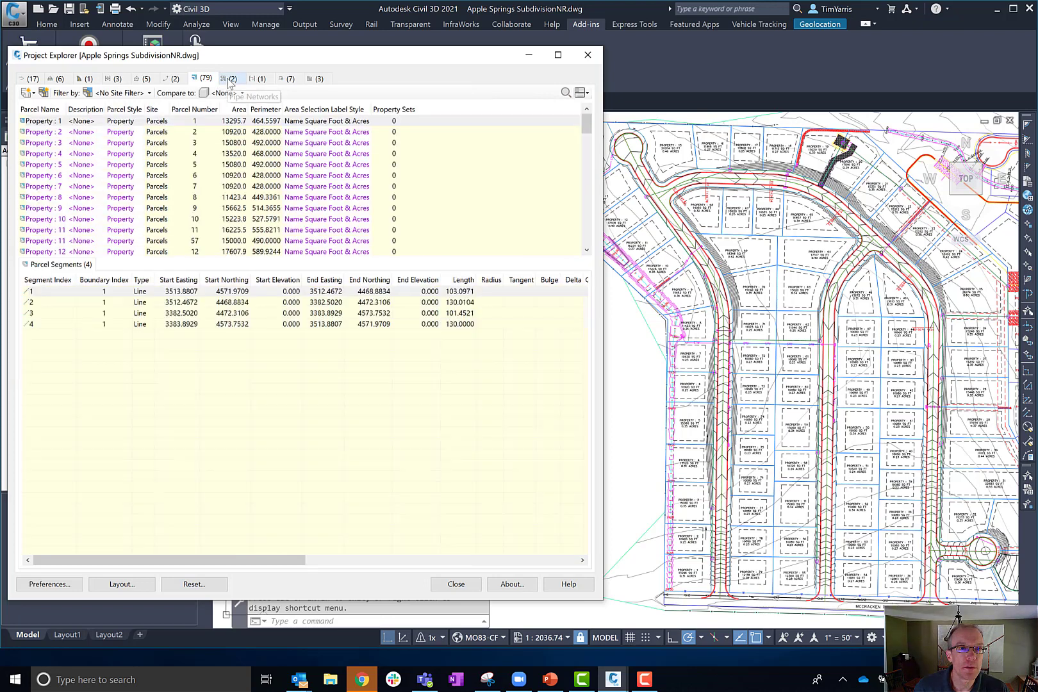
pyautogui.click(229, 80)
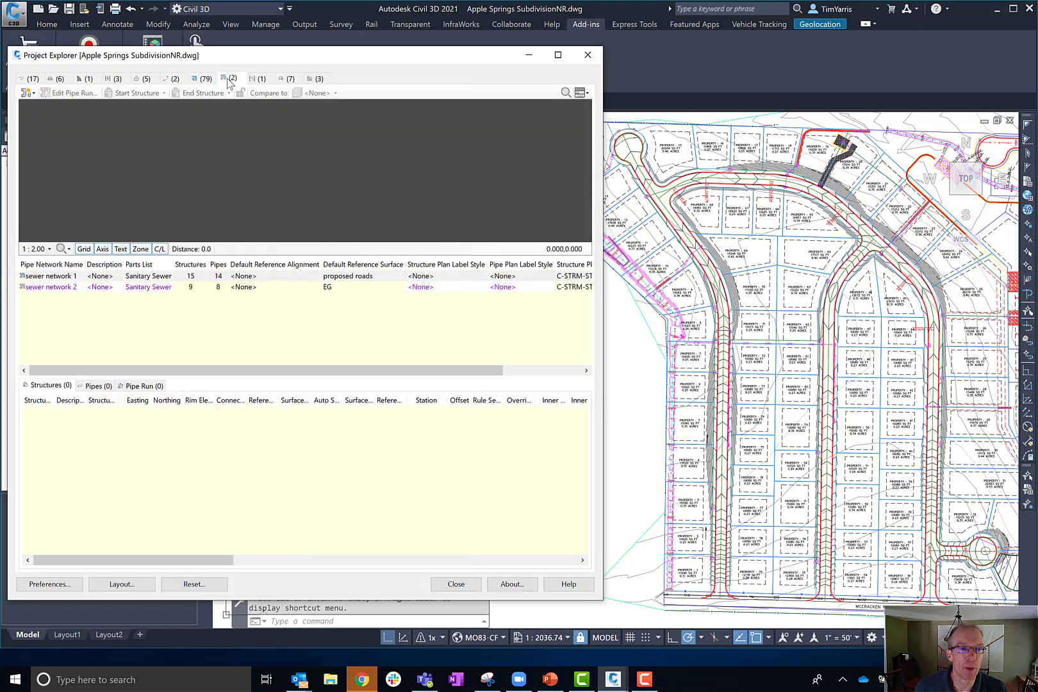
# Show sewer network 1, then sewer network 2's nine structures and -1.00% pipe profile.
pyautogui.click(205, 275)
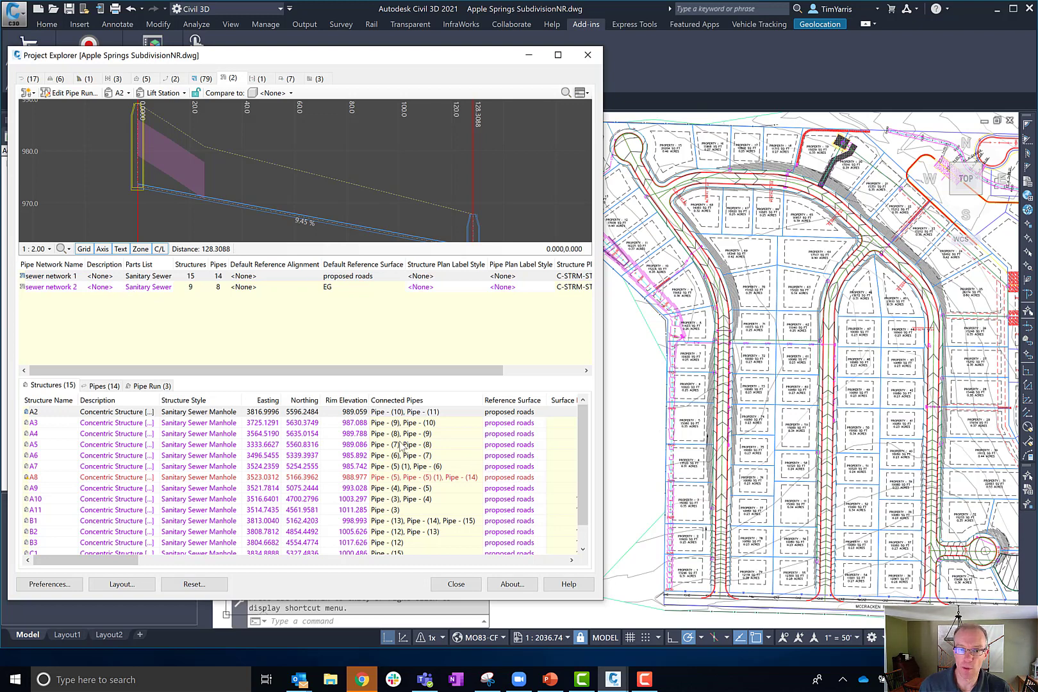
pyautogui.click(49, 288)
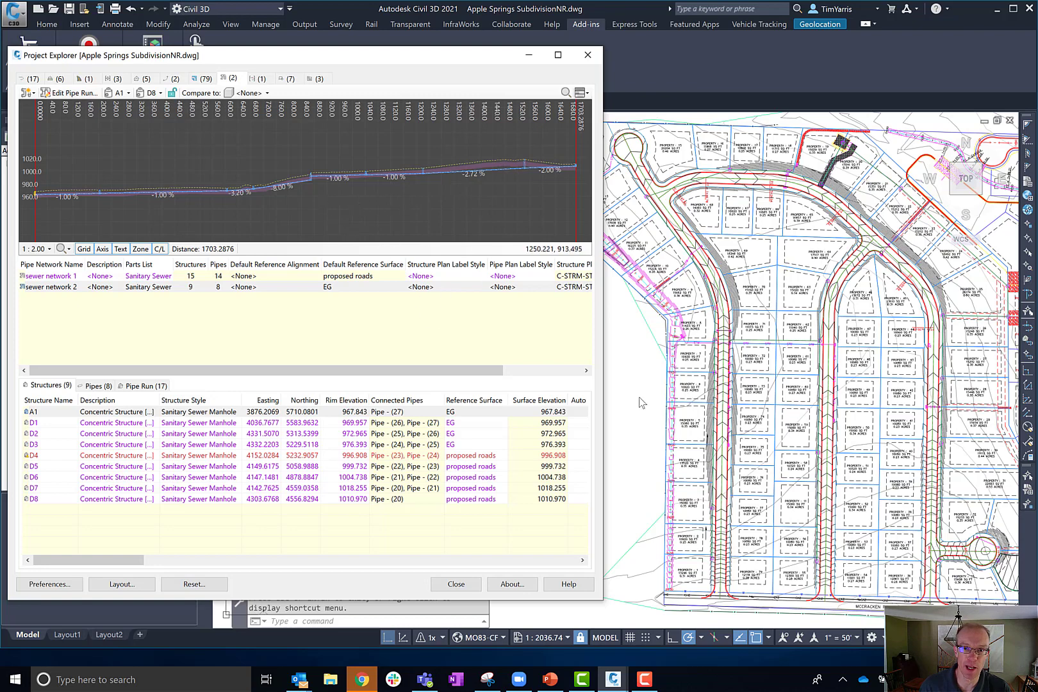
pyautogui.scroll(-10, 640, 403)
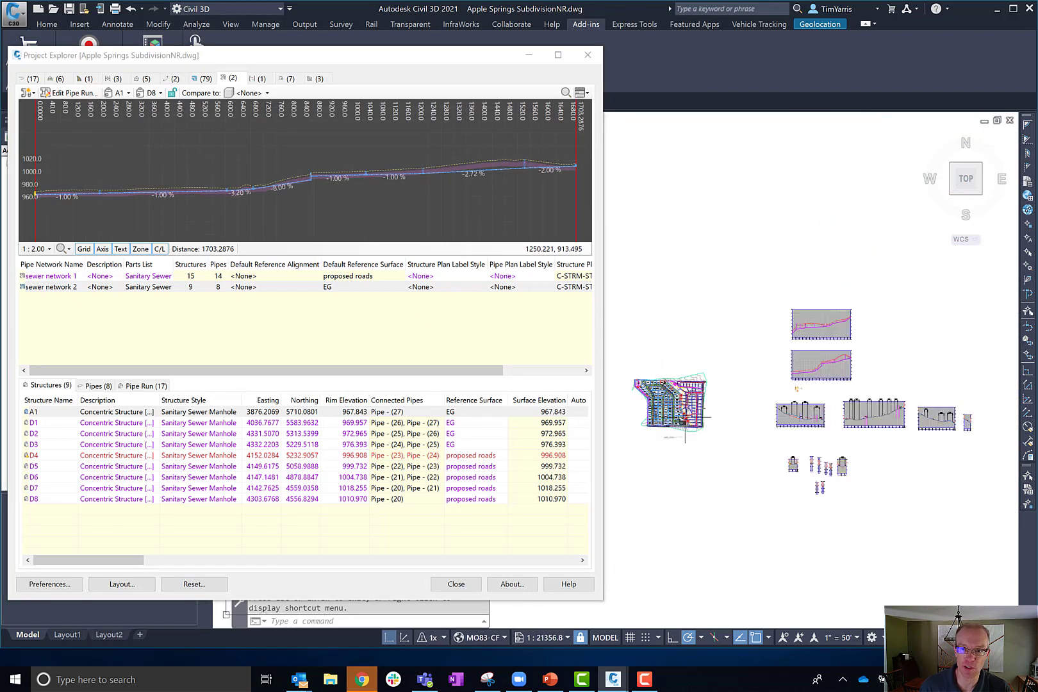
pyautogui.scroll(4, 888, 412)
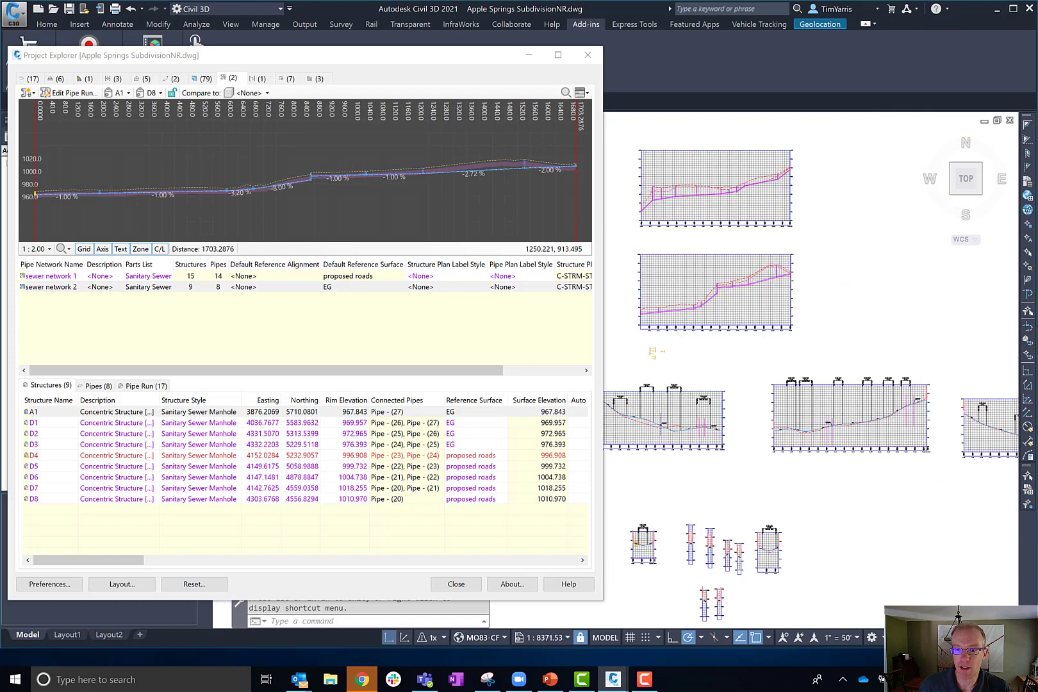
pyautogui.scroll(8, 888, 411)
pyautogui.scroll(-8, 887, 412)
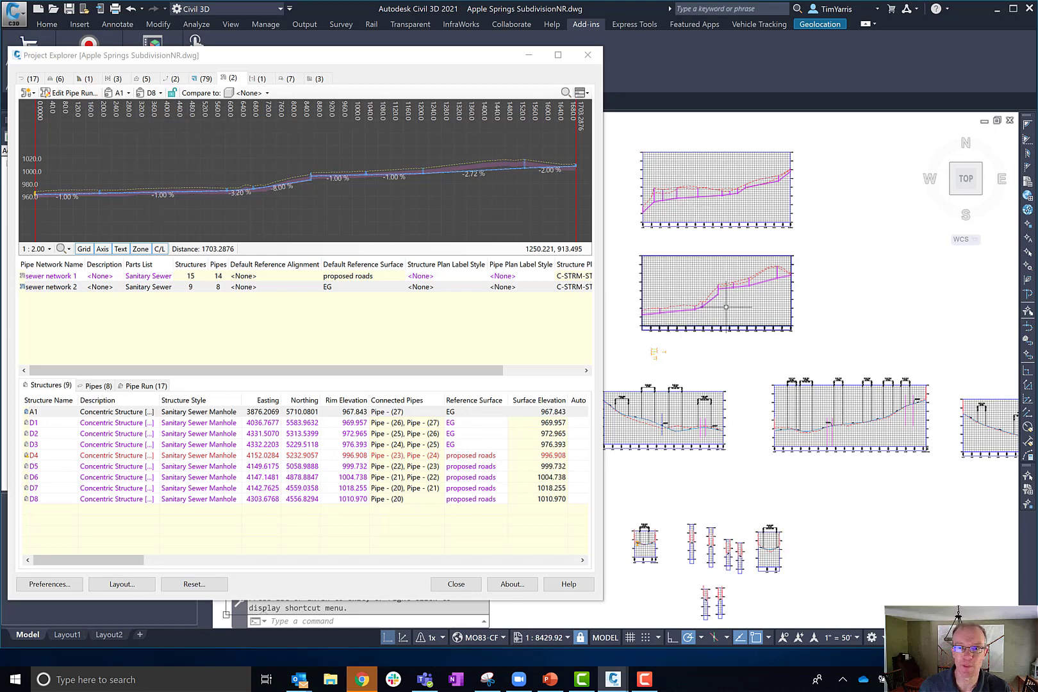
pyautogui.click(477, 197)
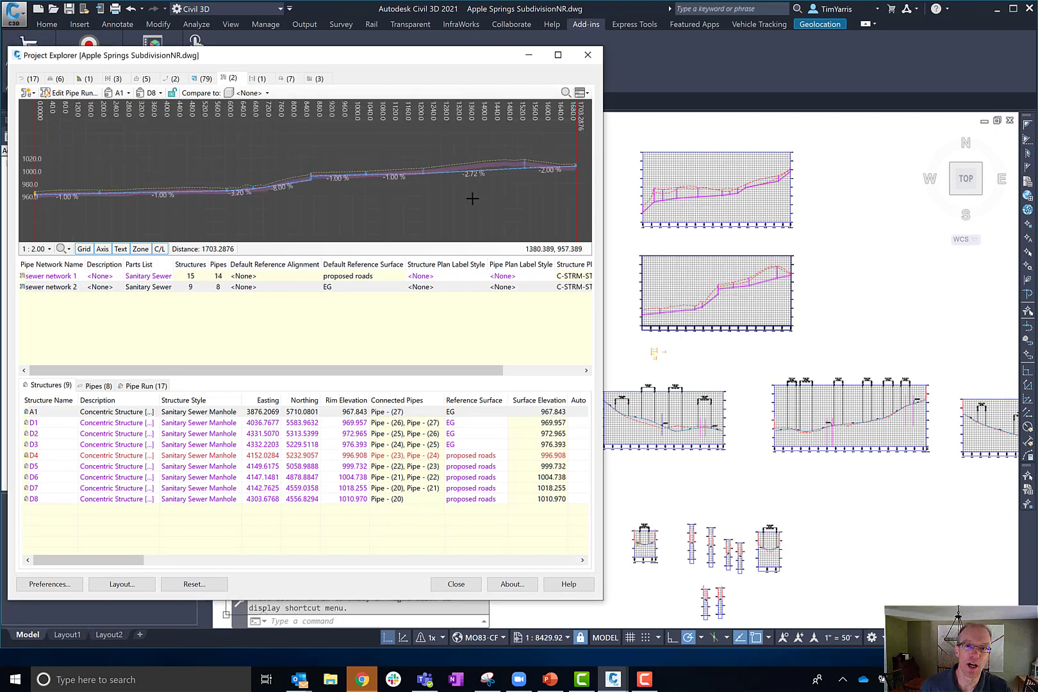
pyautogui.click(615, 257)
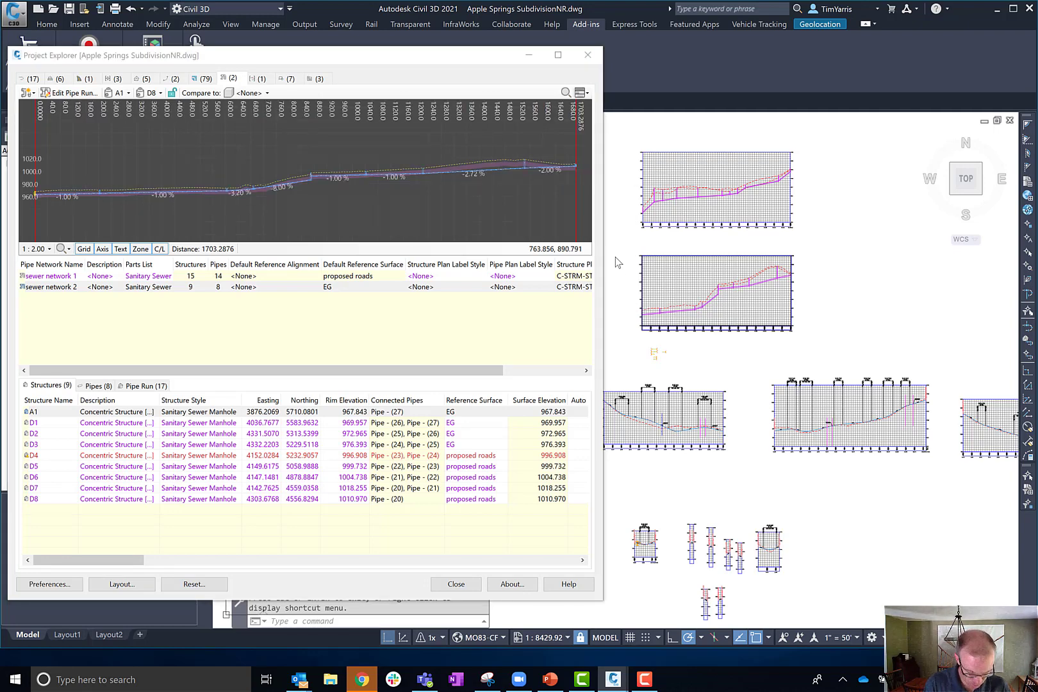
pyautogui.write('p')
pyautogui.press('Return')
pyautogui.write('ZP')
pyautogui.press('Return')
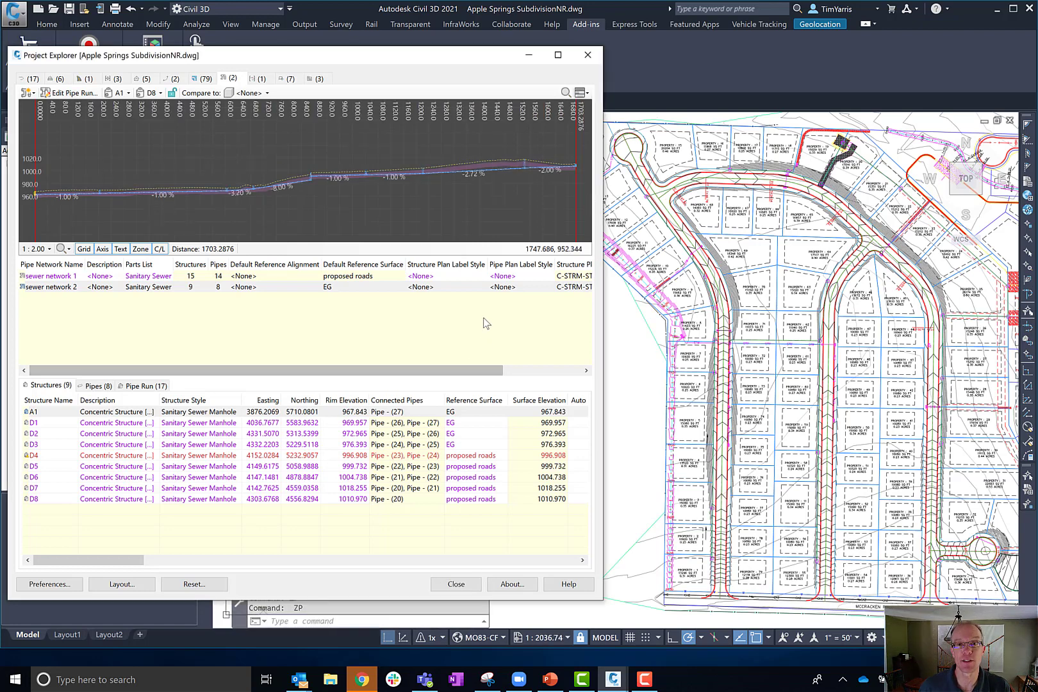
# Move the Project Explorer window right and resize it to show more pipe network columns.
pyautogui.moveTo(439, 54)
pyautogui.mouseDown()
pyautogui.moveTo(1037, 61)
pyautogui.moveTo(942, 91)
pyautogui.moveTo(451, 67)
pyautogui.mouseUp()
pyautogui.moveTo(614, 328); pyautogui.dragTo(621, 328)
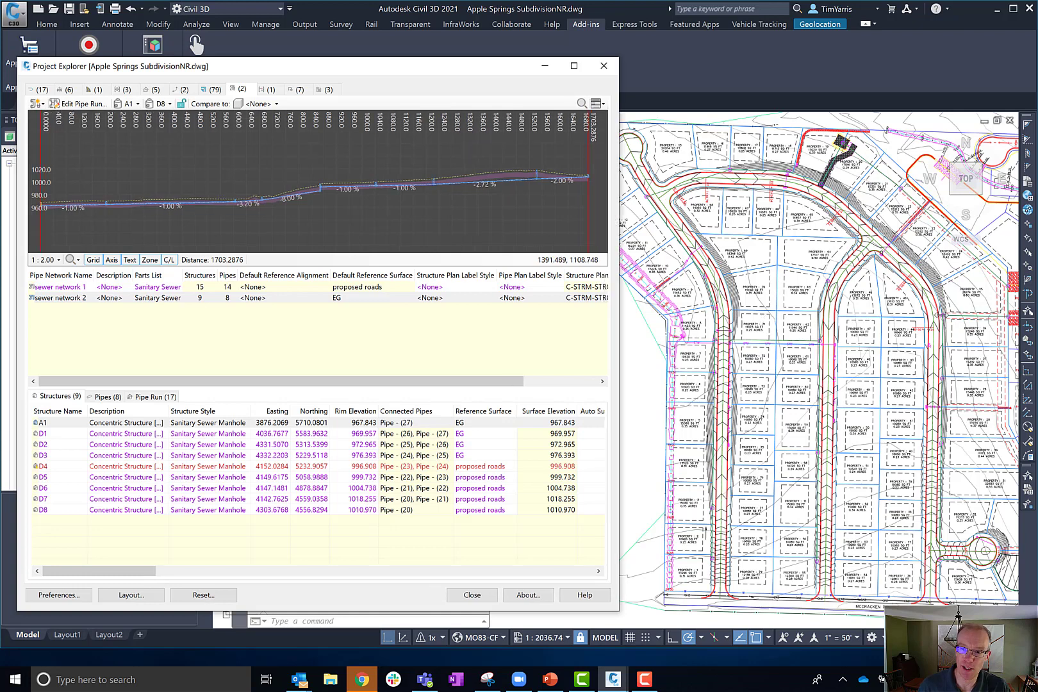
pyautogui.moveTo(858, 324); pyautogui.dragTo(867, 312)
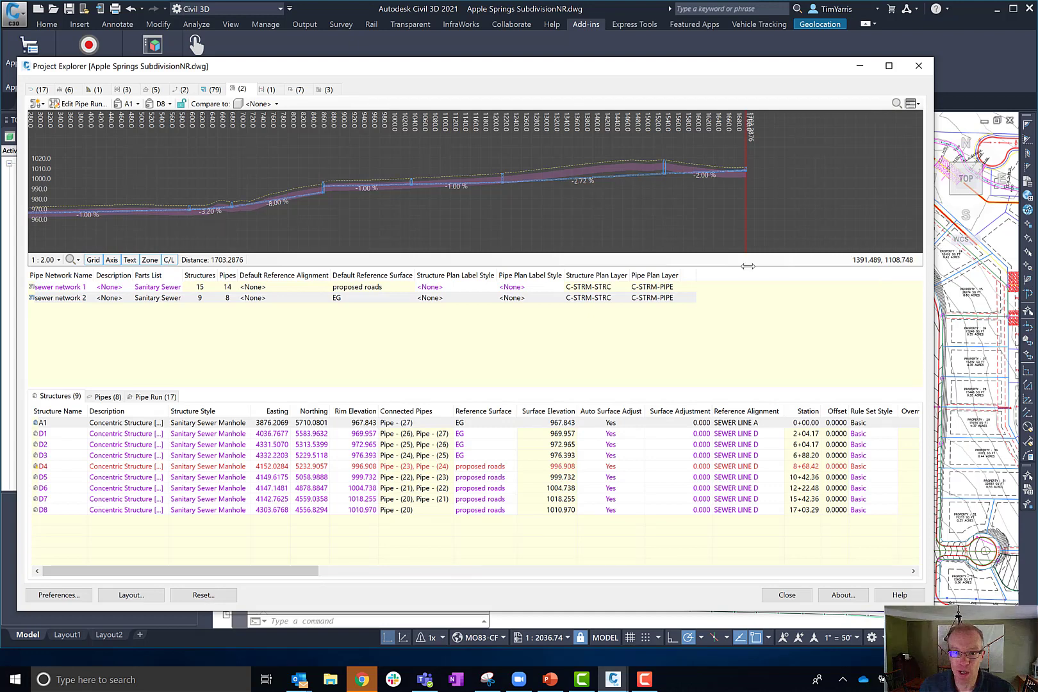
pyautogui.moveTo(728, 269); pyautogui.dragTo(634, 302)
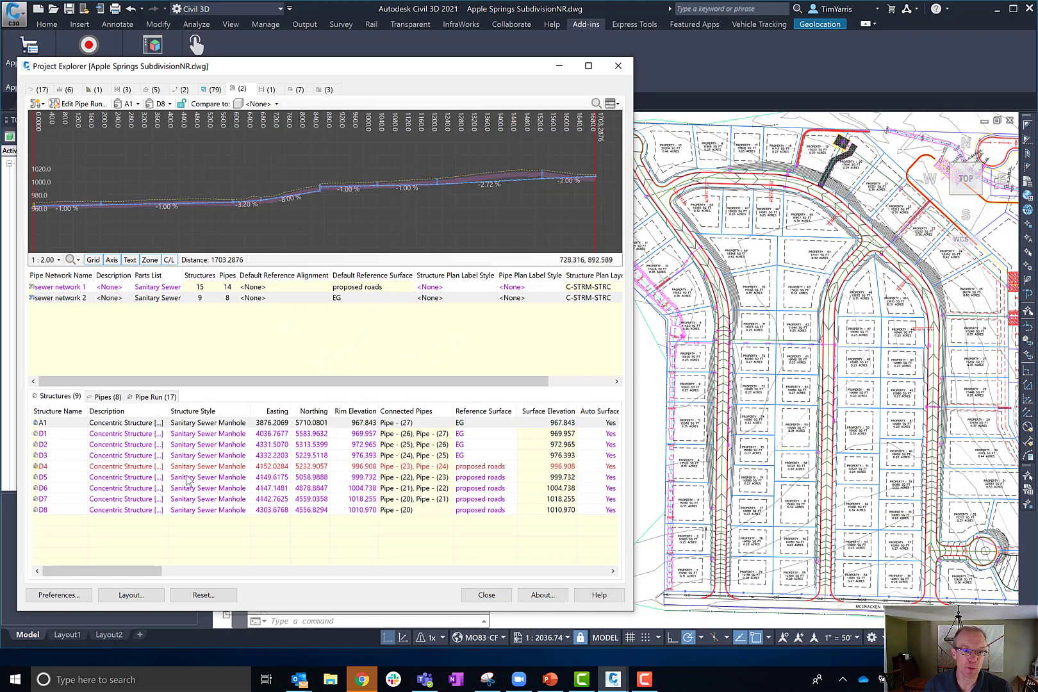
# Switch to sewer network 1 and load its fifteen structures and pipe run profile.
pyautogui.click(126, 301)
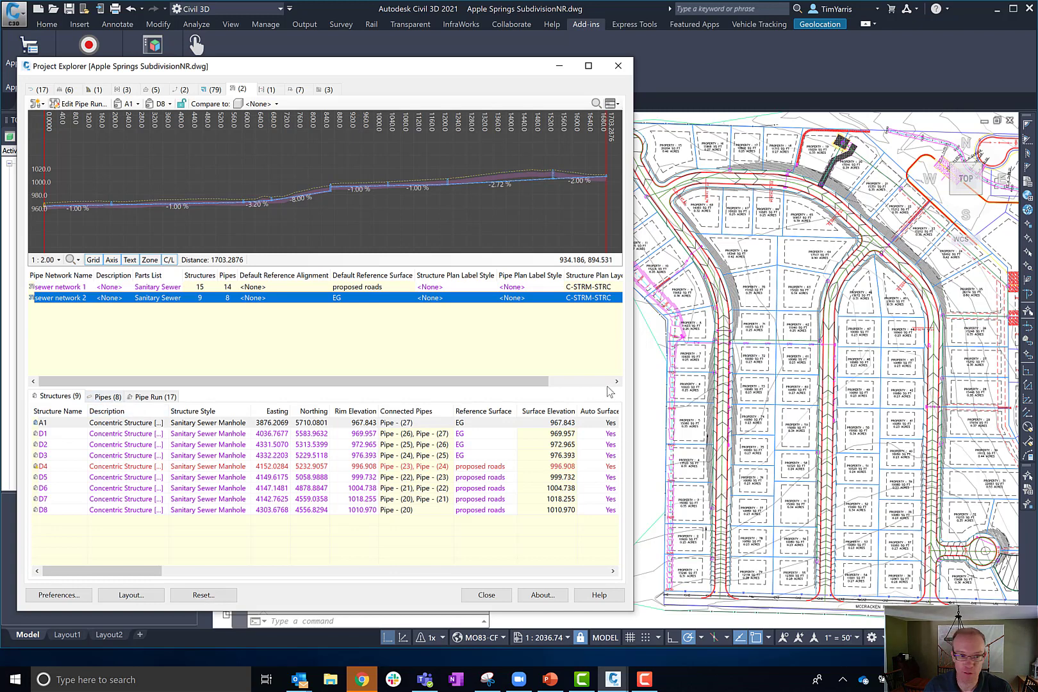
pyautogui.click(67, 397)
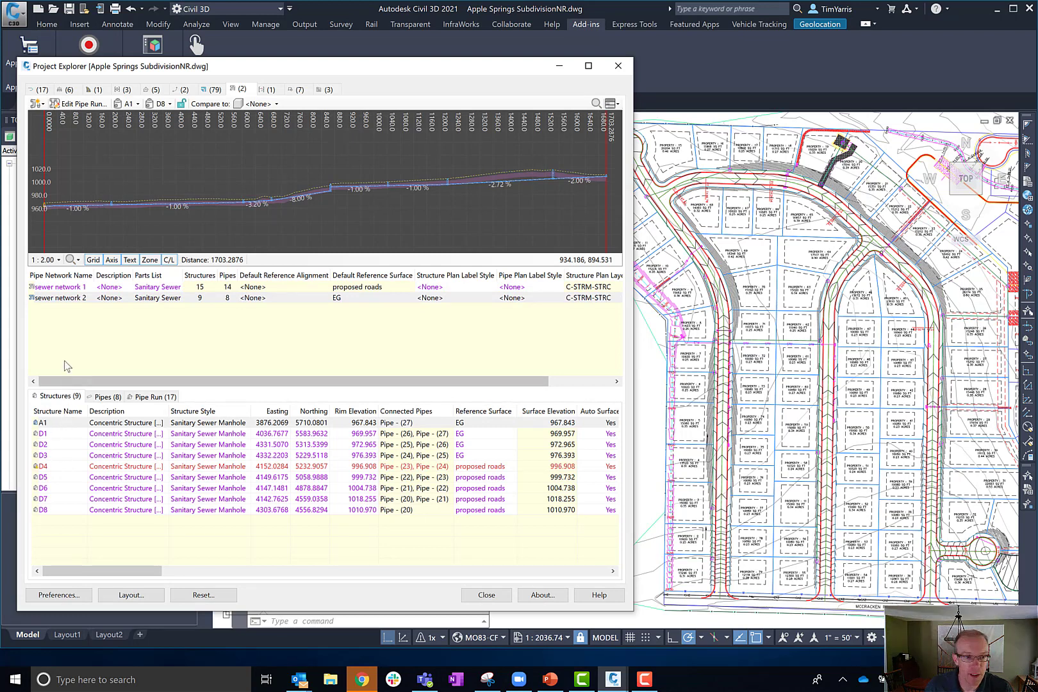
pyautogui.click(67, 290)
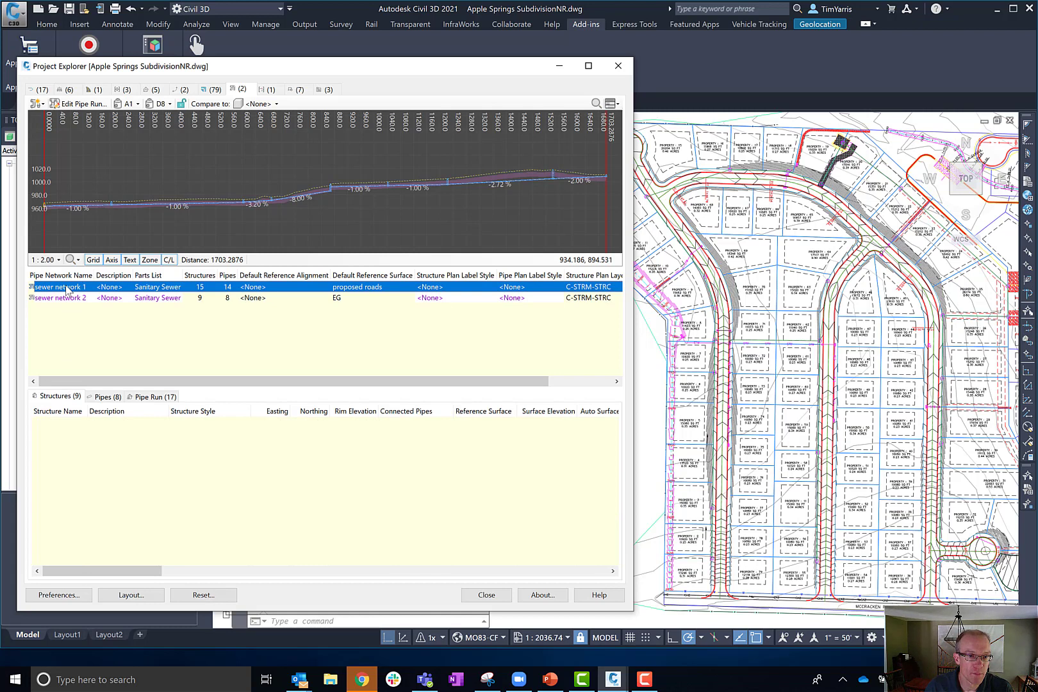
pyautogui.click(49, 424)
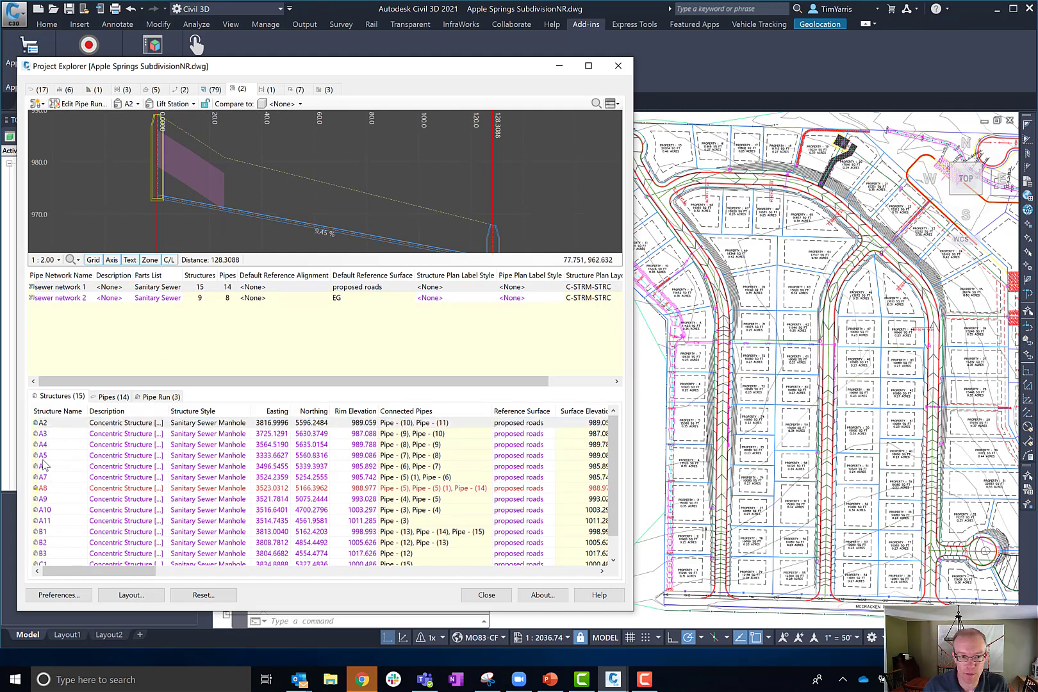
# Highlight structures A2, A3, A5, A6, A9 and B1 in the profile.
pyautogui.click(42, 423)
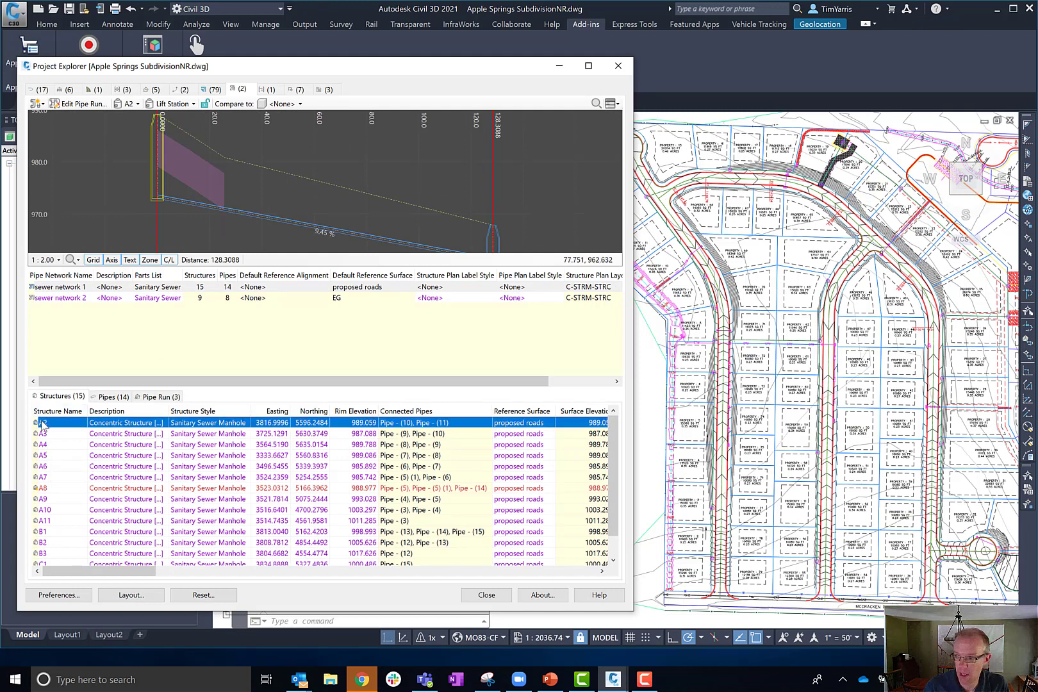
pyautogui.keyDown('shift'); pyautogui.click(50, 466); pyautogui.keyUp('shift')
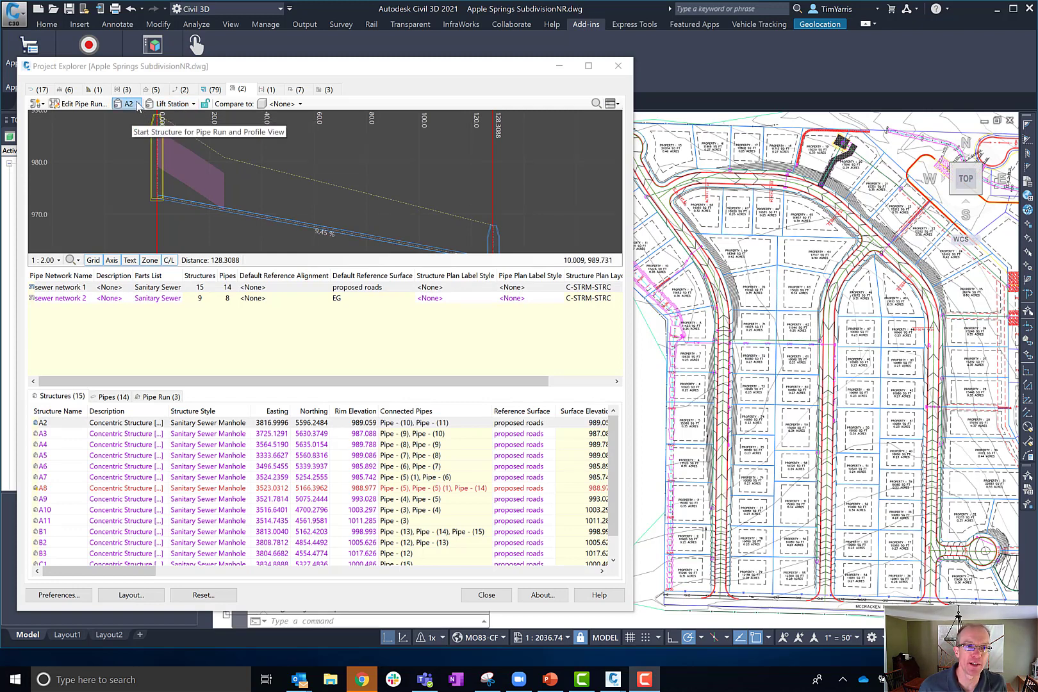
pyautogui.click(59, 432)
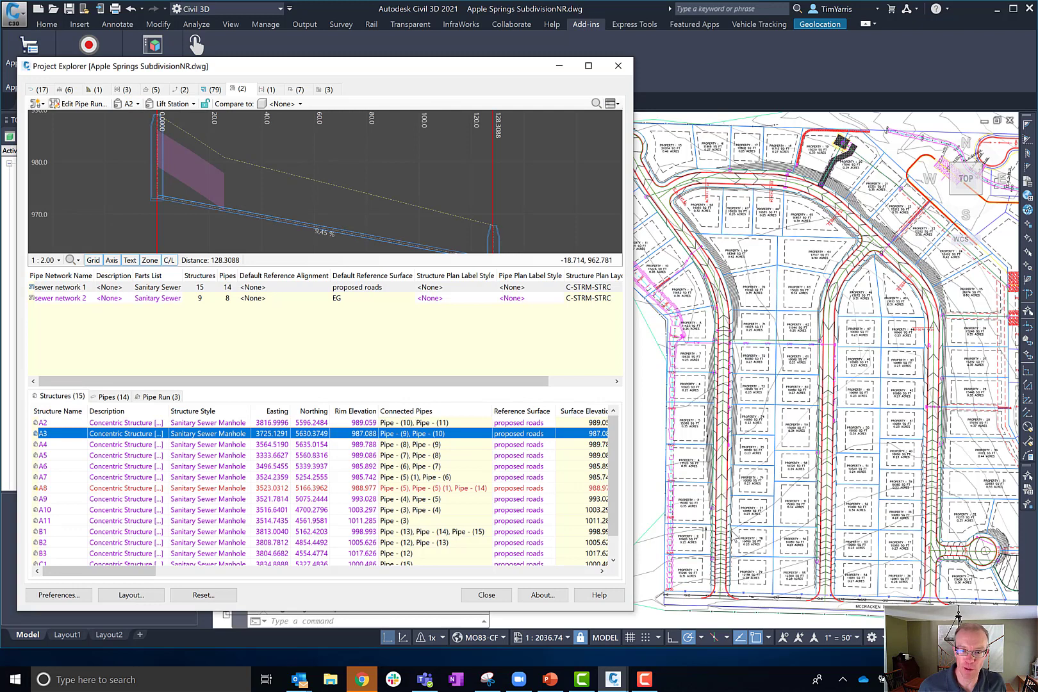
pyautogui.click(64, 455)
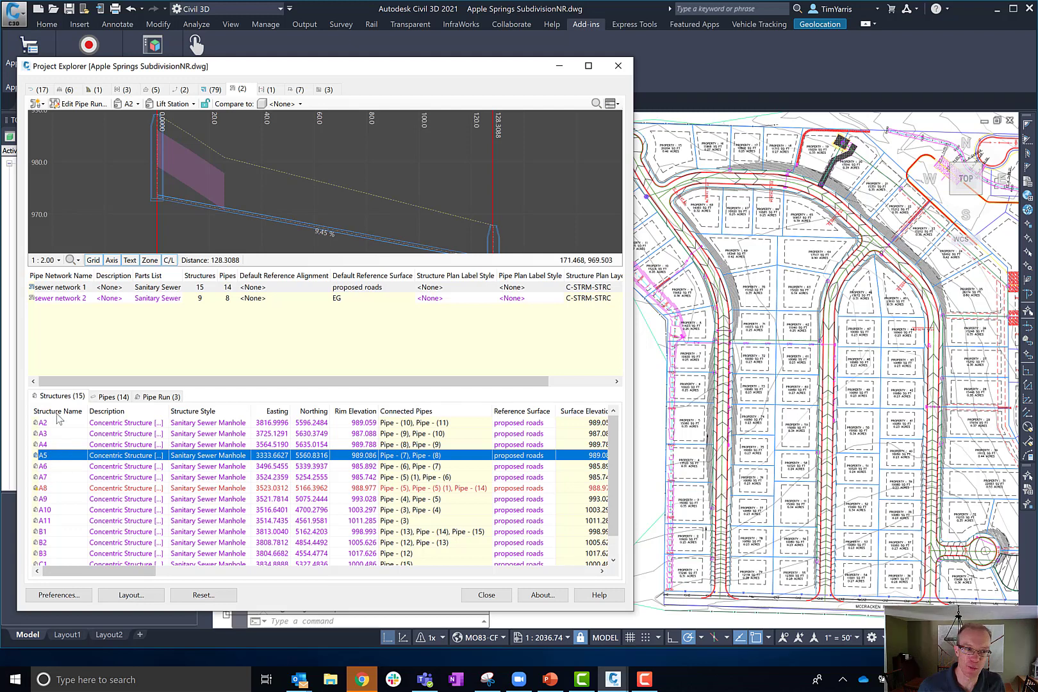
pyautogui.click(55, 422)
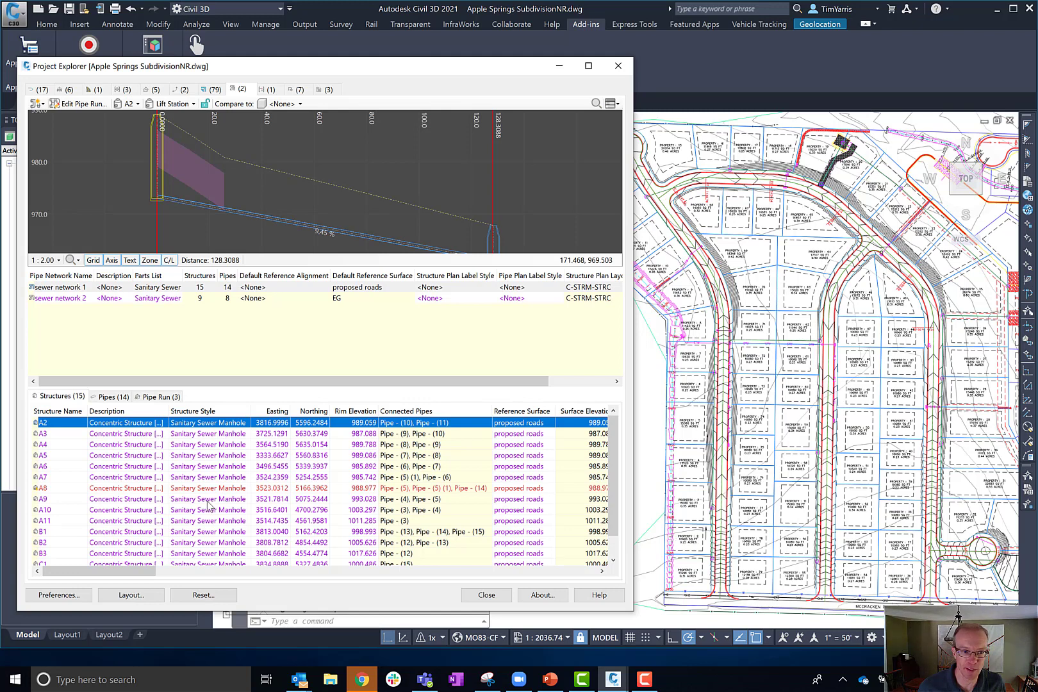
pyautogui.click(48, 467)
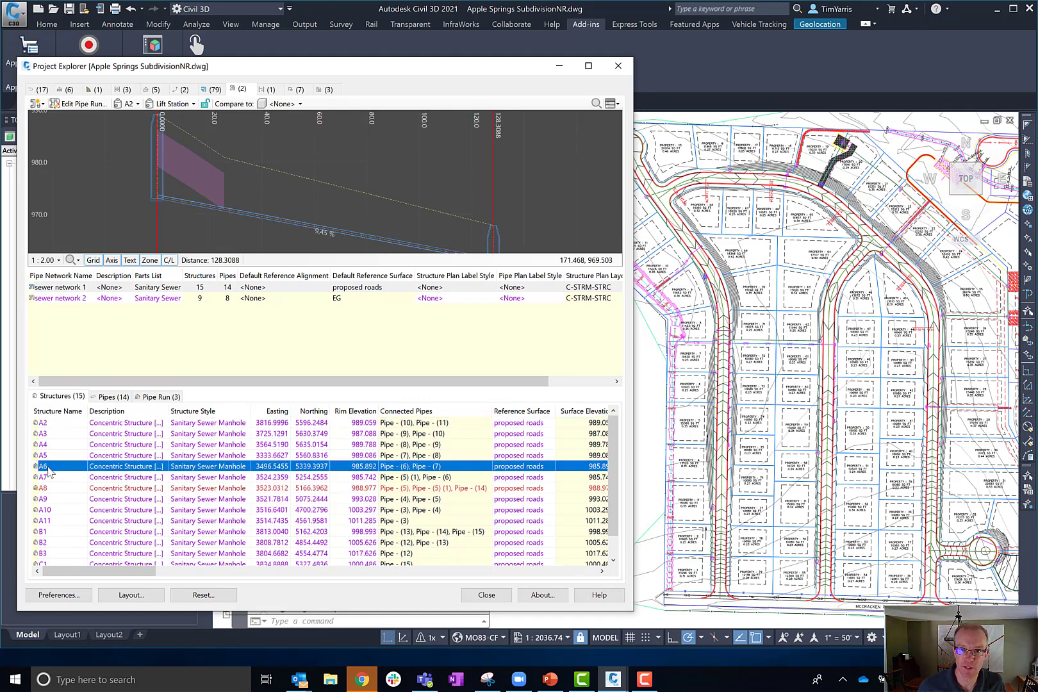
pyautogui.click(47, 499)
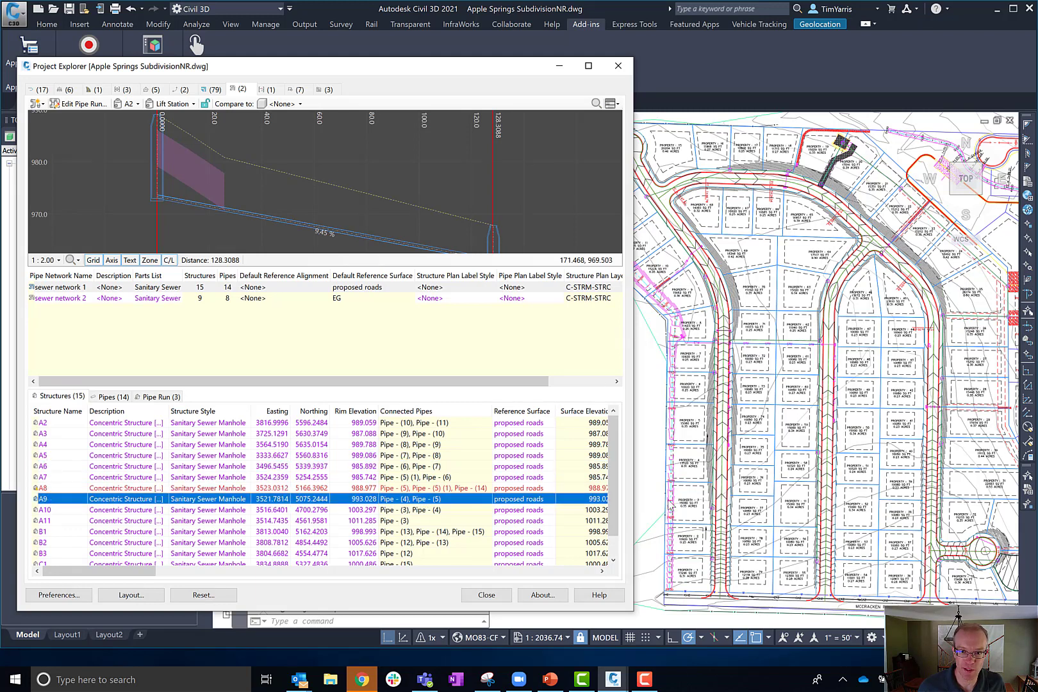
pyautogui.click(56, 535)
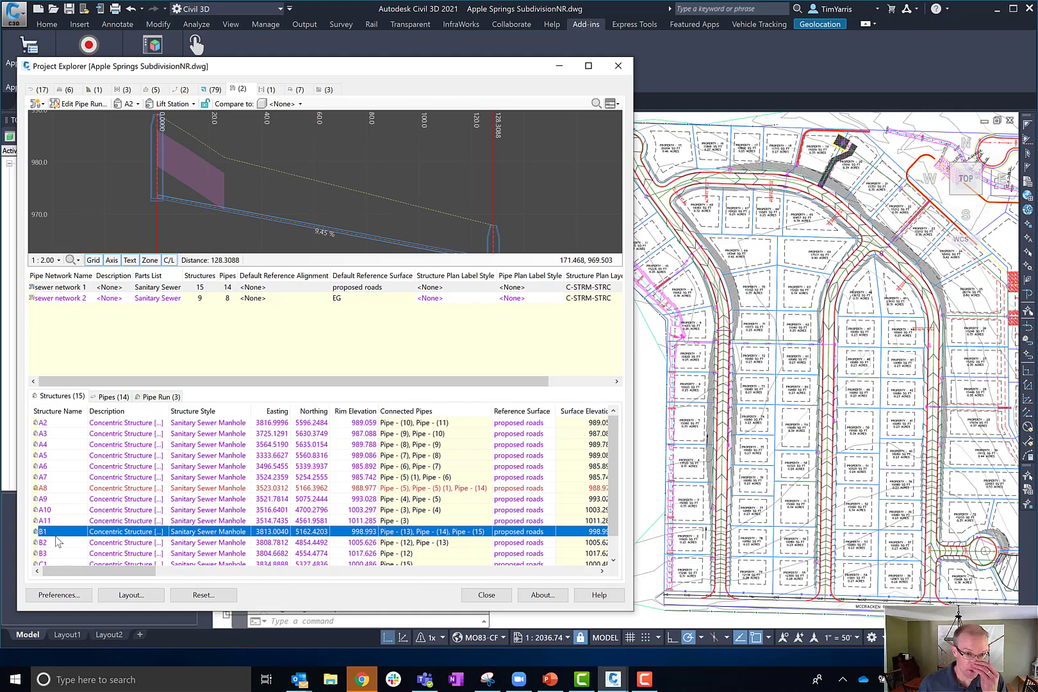
pyautogui.click(147, 242)
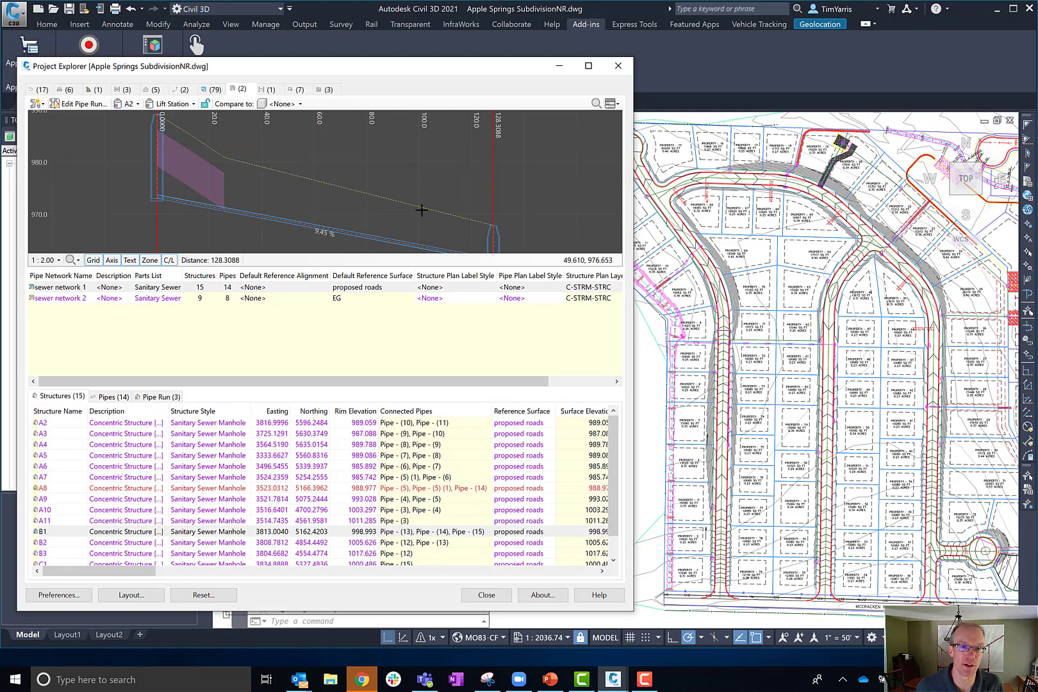
# Set the pipe run to start at A2 and end at A6, spanning 776.0559.
pyautogui.click(139, 104)
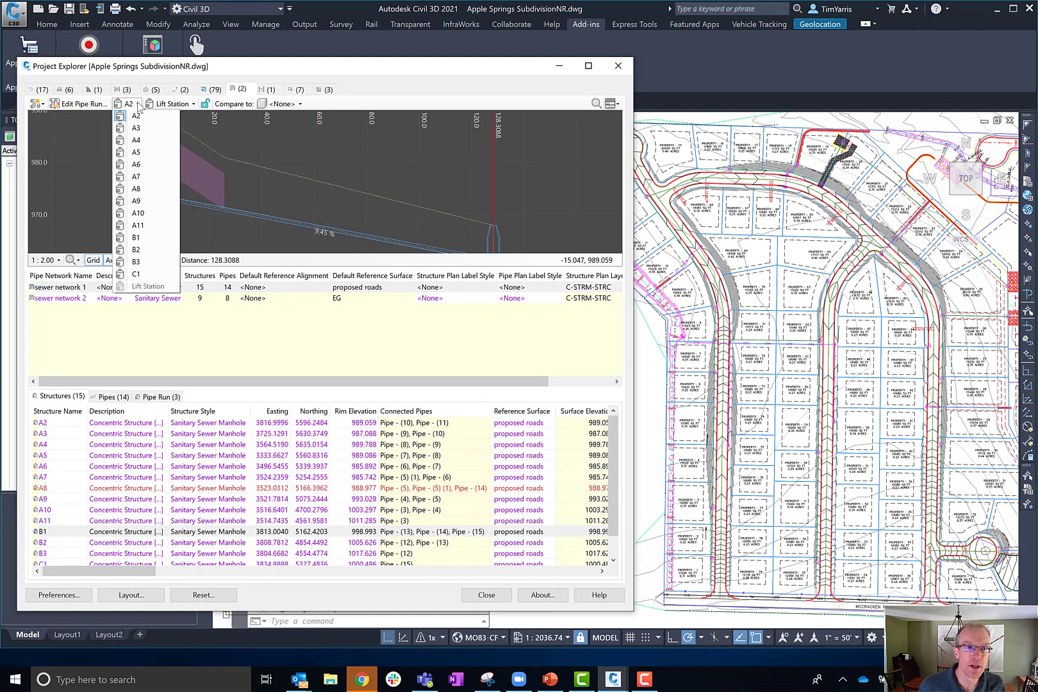
pyautogui.click(133, 116)
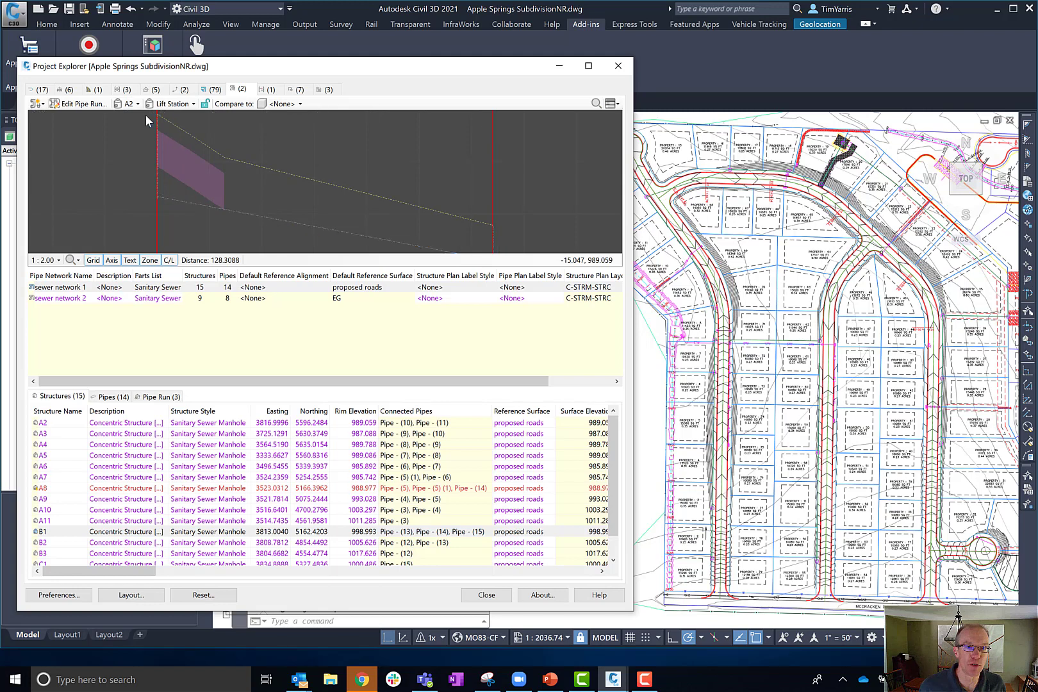
pyautogui.click(191, 104)
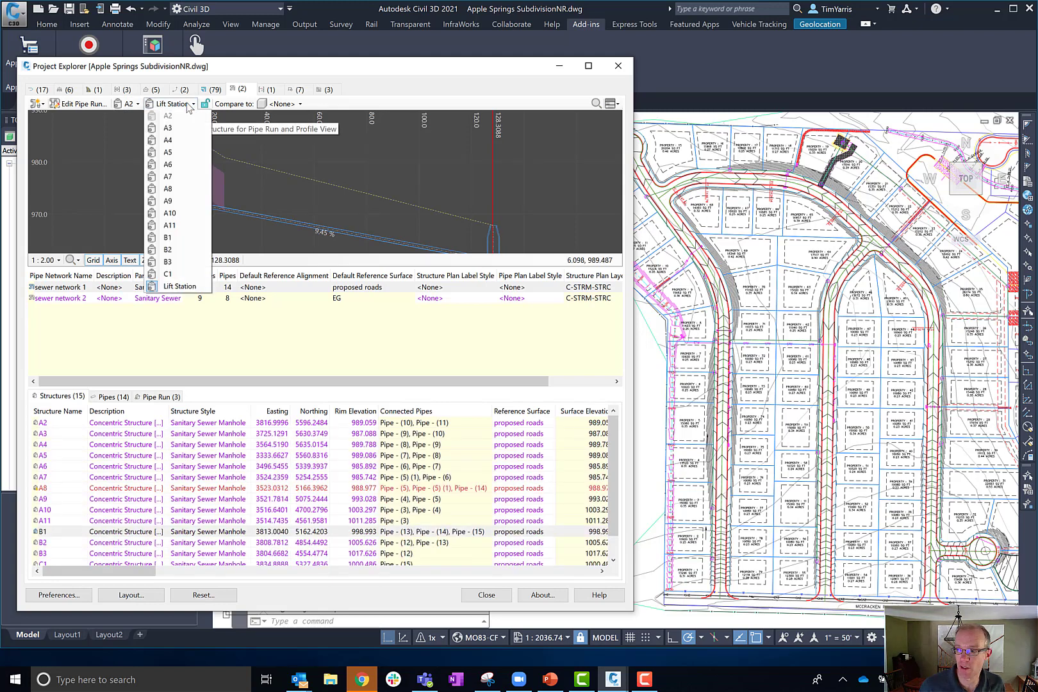
pyautogui.click(181, 165)
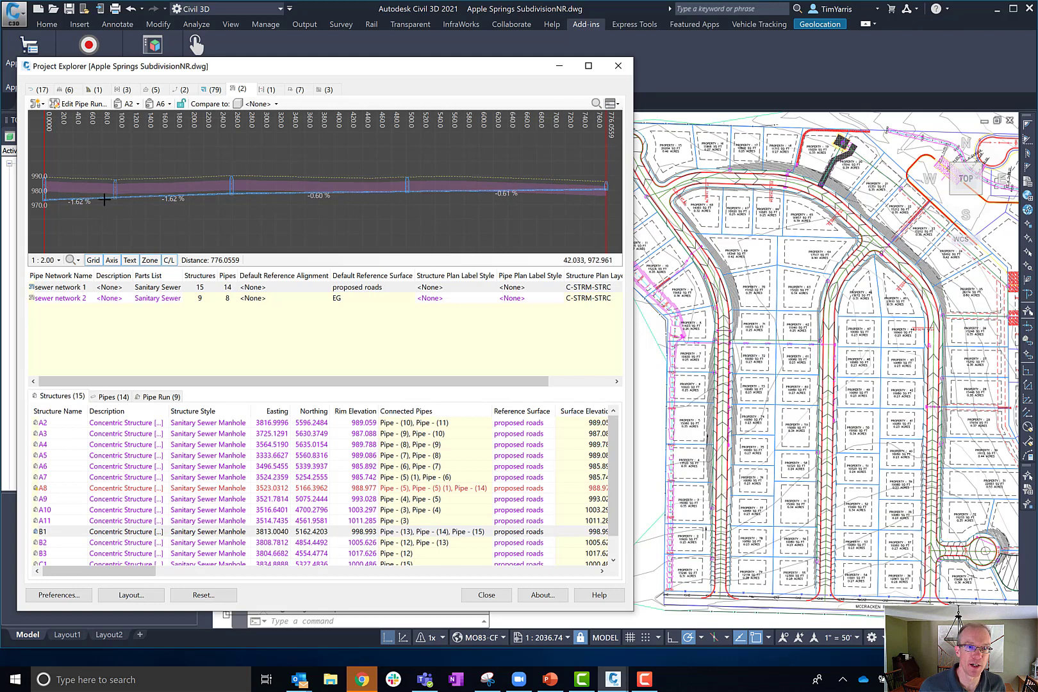
pyautogui.rightClick(282, 225)
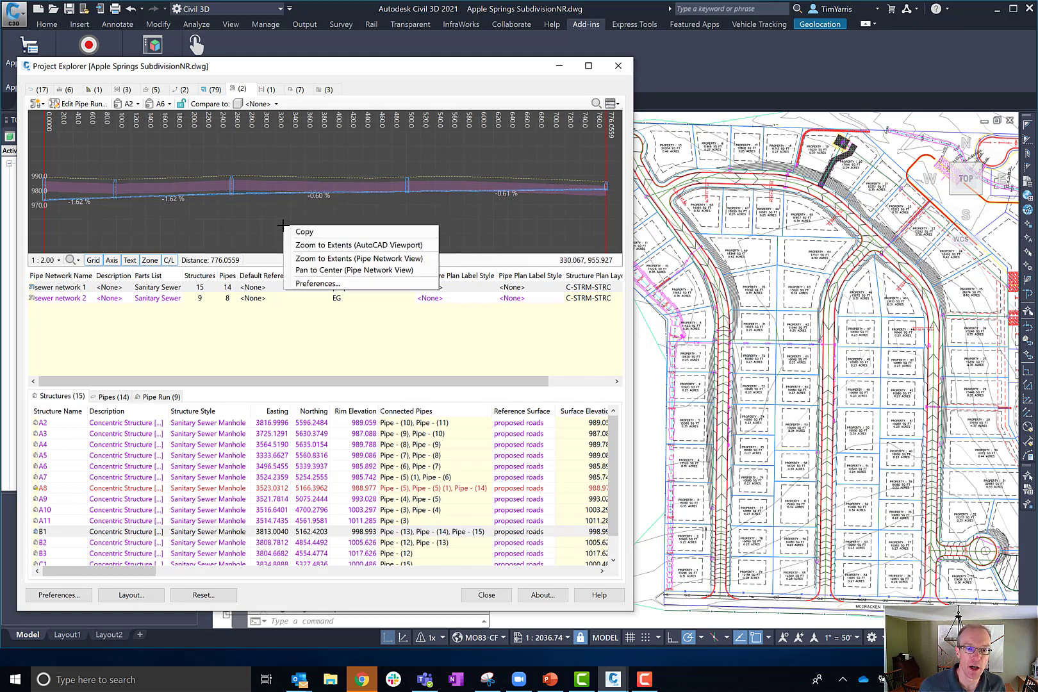
pyautogui.click(315, 284)
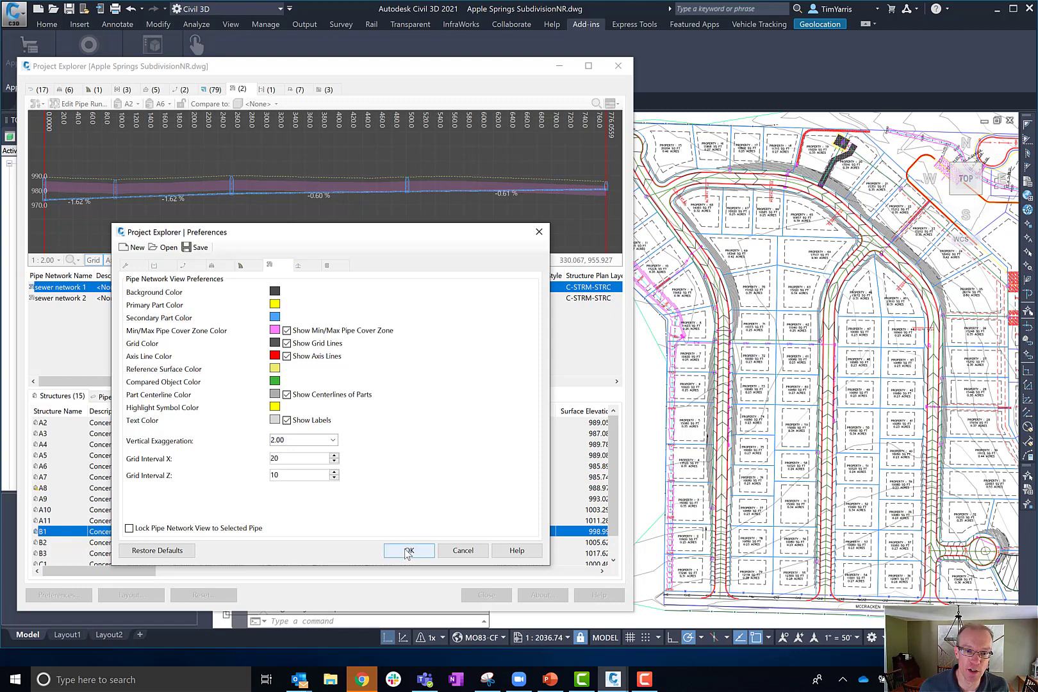
pyautogui.click(460, 551)
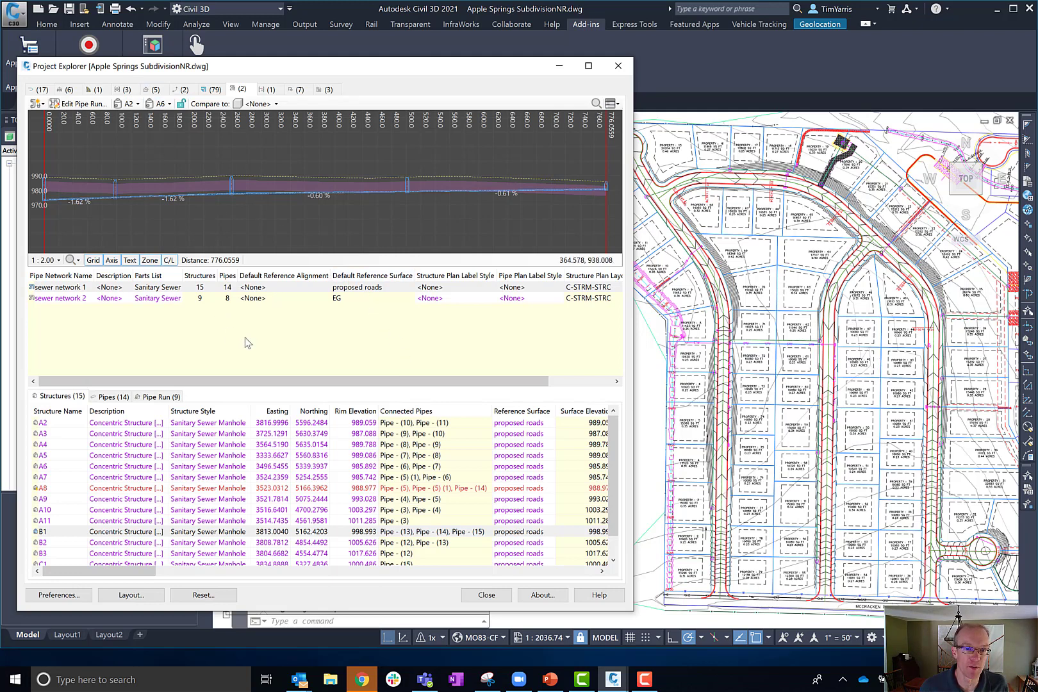
pyautogui.click(161, 397)
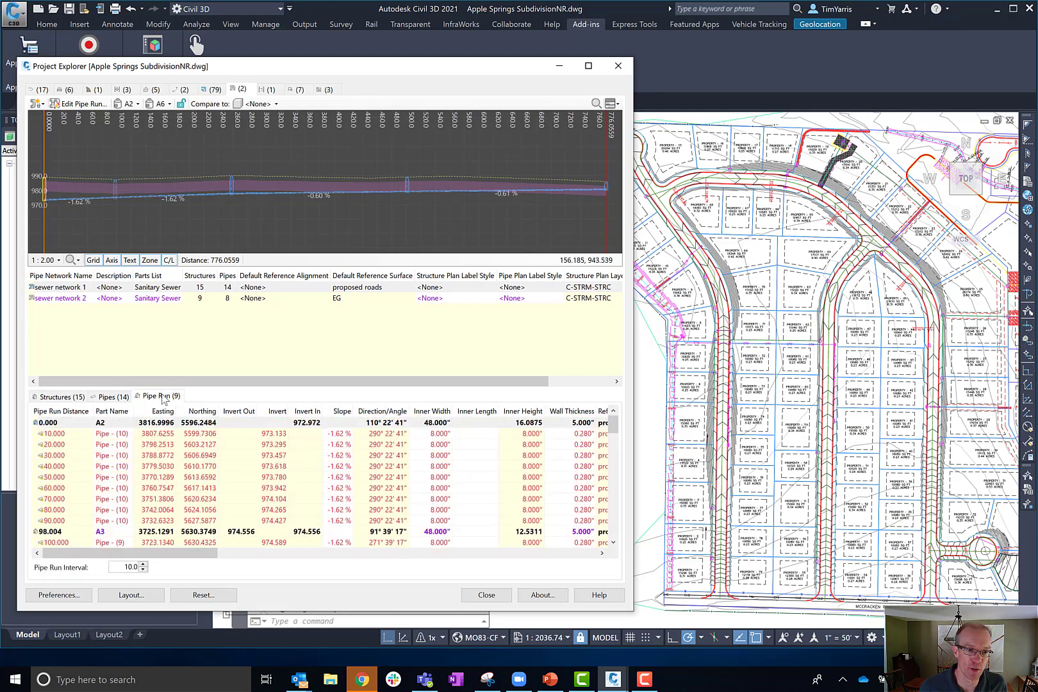
pyautogui.click(78, 396)
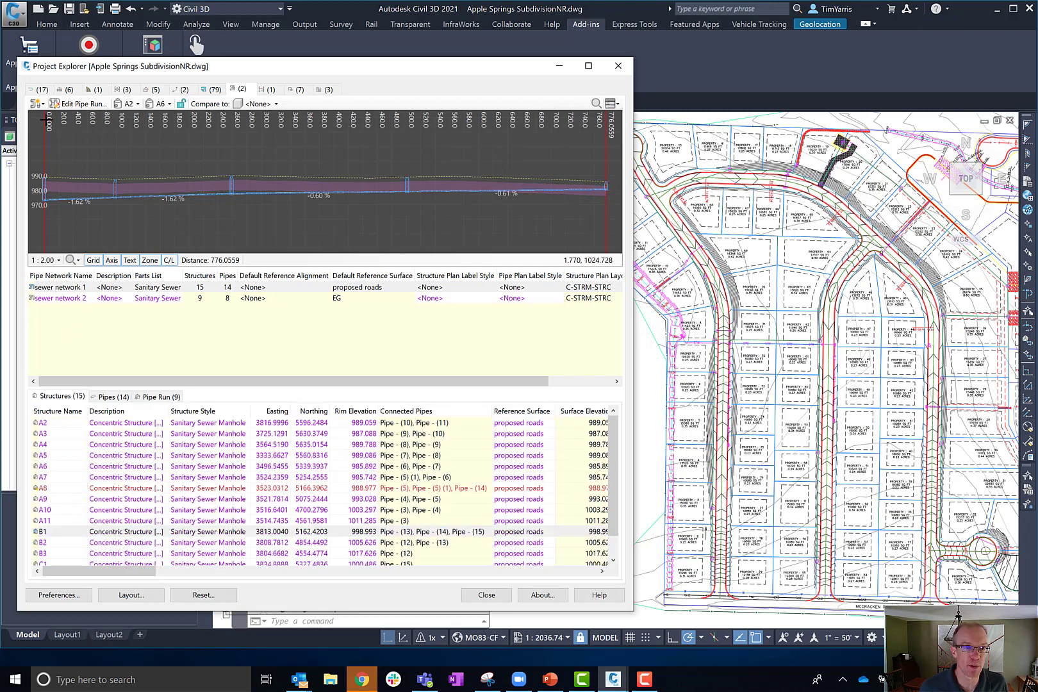
# Open Edit Pipe Run Slope and Elevations for the A2-to-A6 run and reposition the dialog.
pyautogui.click(81, 105)
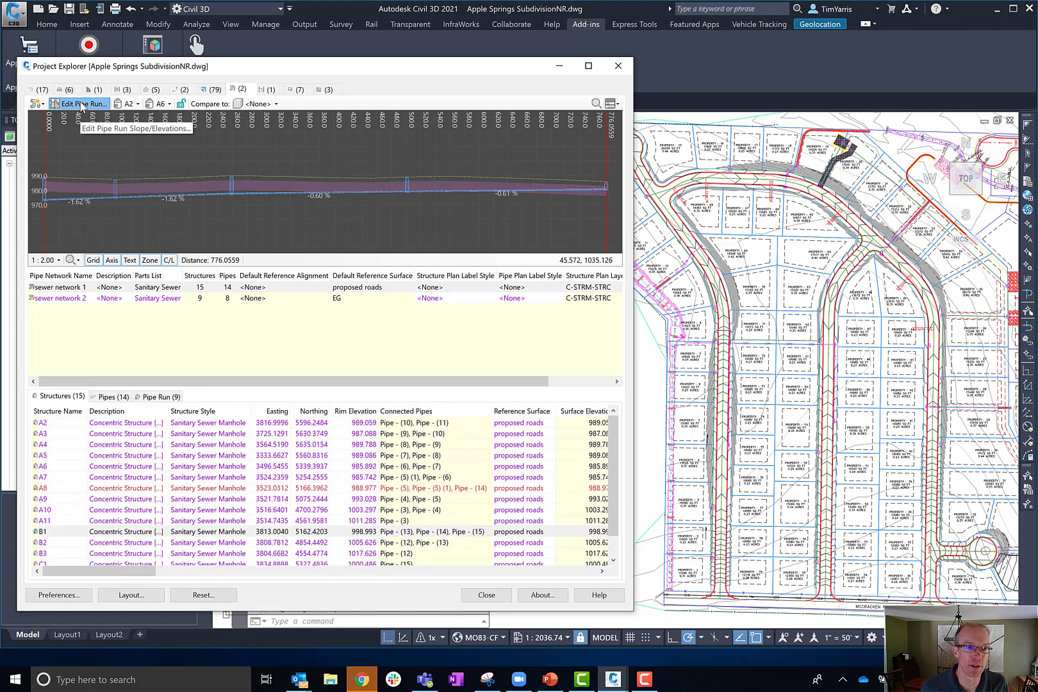
pyautogui.moveTo(327, 206); pyautogui.dragTo(331, 236)
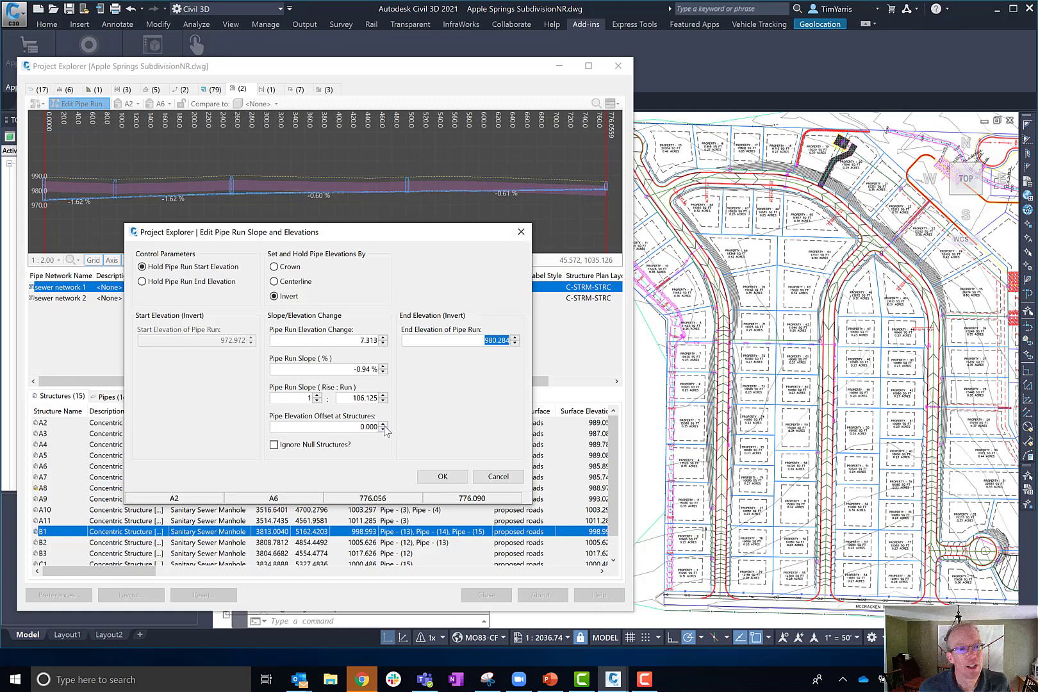
pyautogui.moveTo(341, 238); pyautogui.dragTo(337, 231)
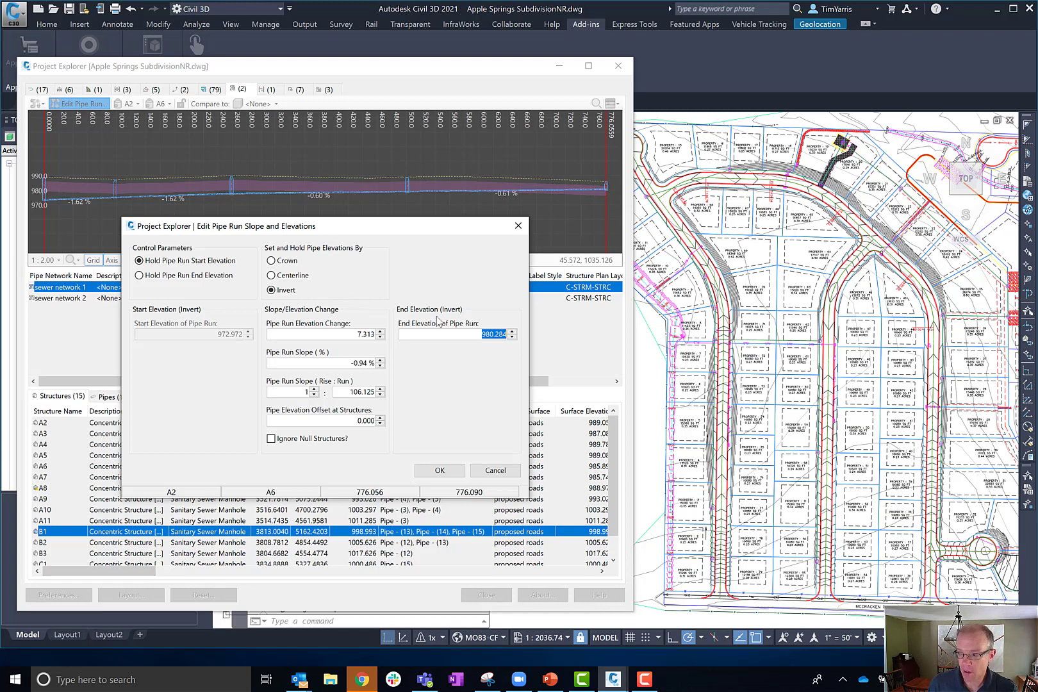
# Hold the end invert elevation and re-slope the A2-to-A6 pipe run to -1.00%.
pyautogui.click(169, 276)
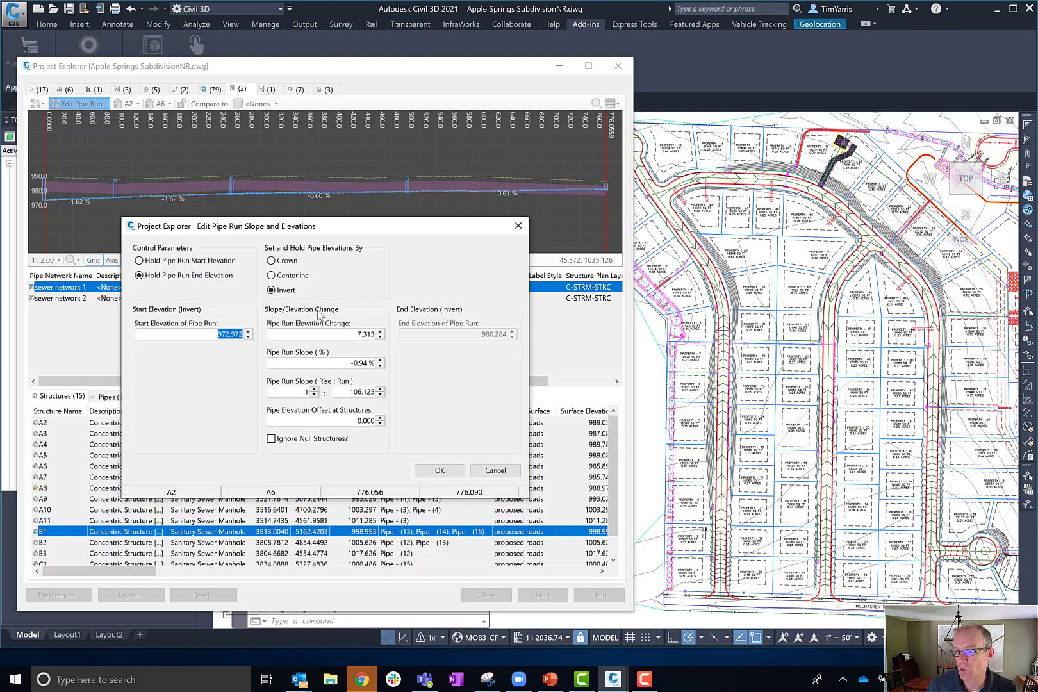
pyautogui.click(287, 292)
pyautogui.doubleClick(362, 363)
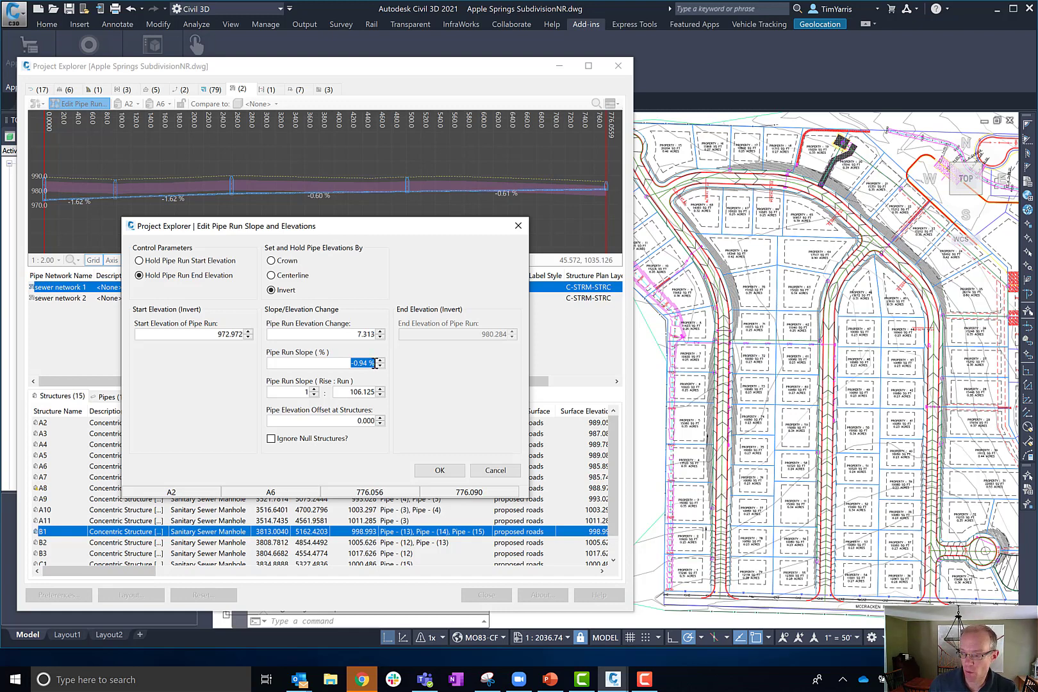
pyautogui.press('BackSpace')
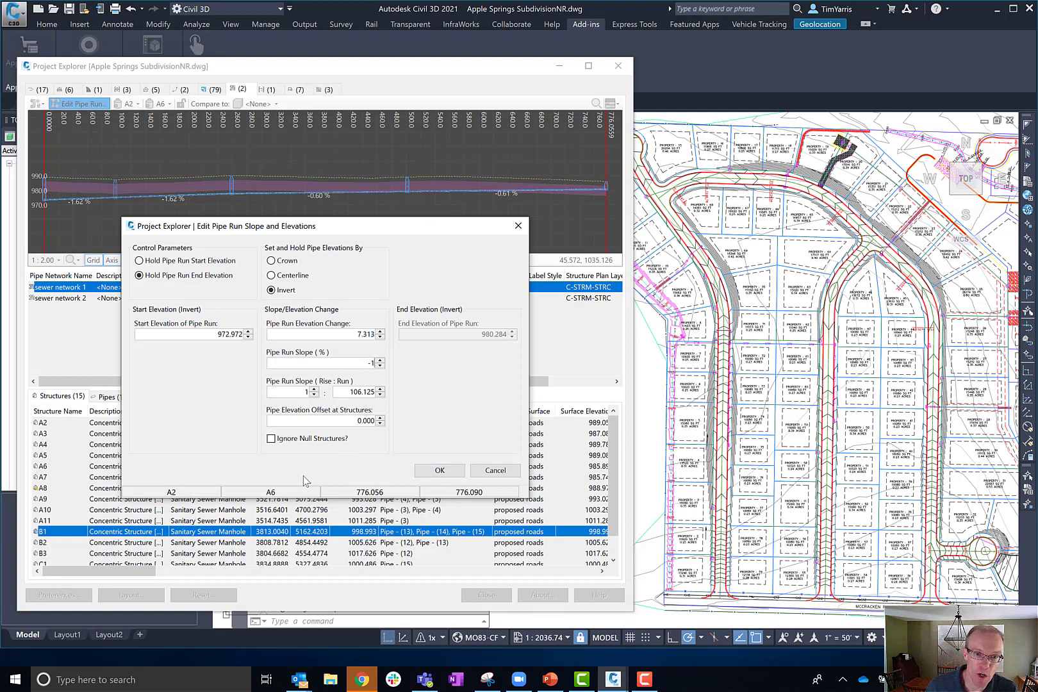
pyautogui.click(452, 474)
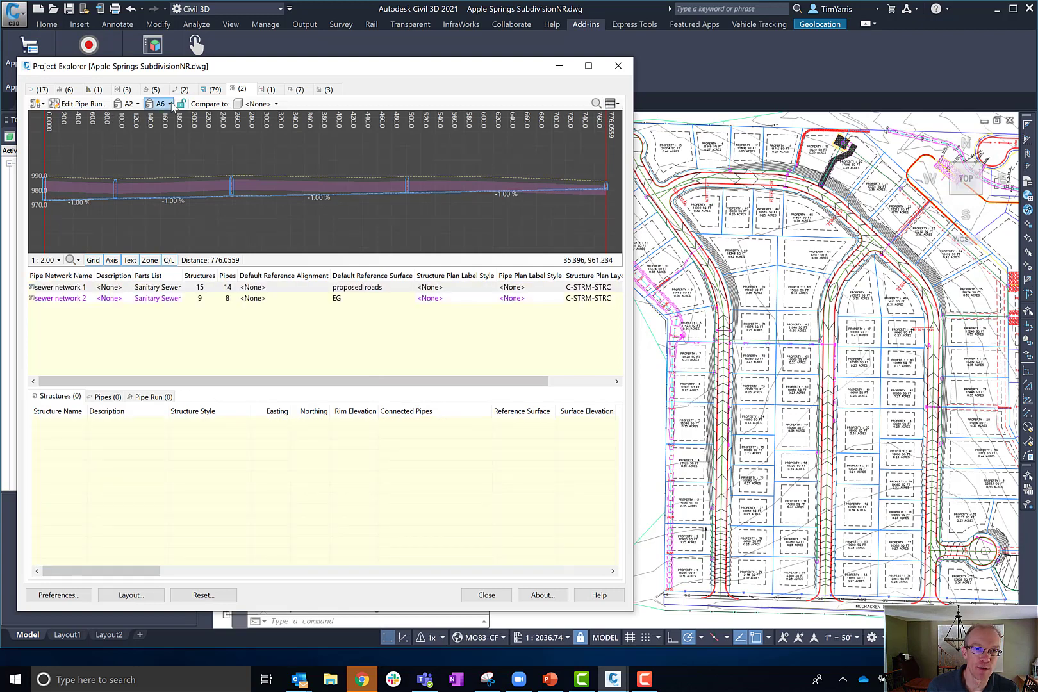
# Extend the profile back to Lift Station and list sewer network 1's 14 pipes with inverts and slopes.
pyautogui.click(171, 106)
pyautogui.click(171, 118)
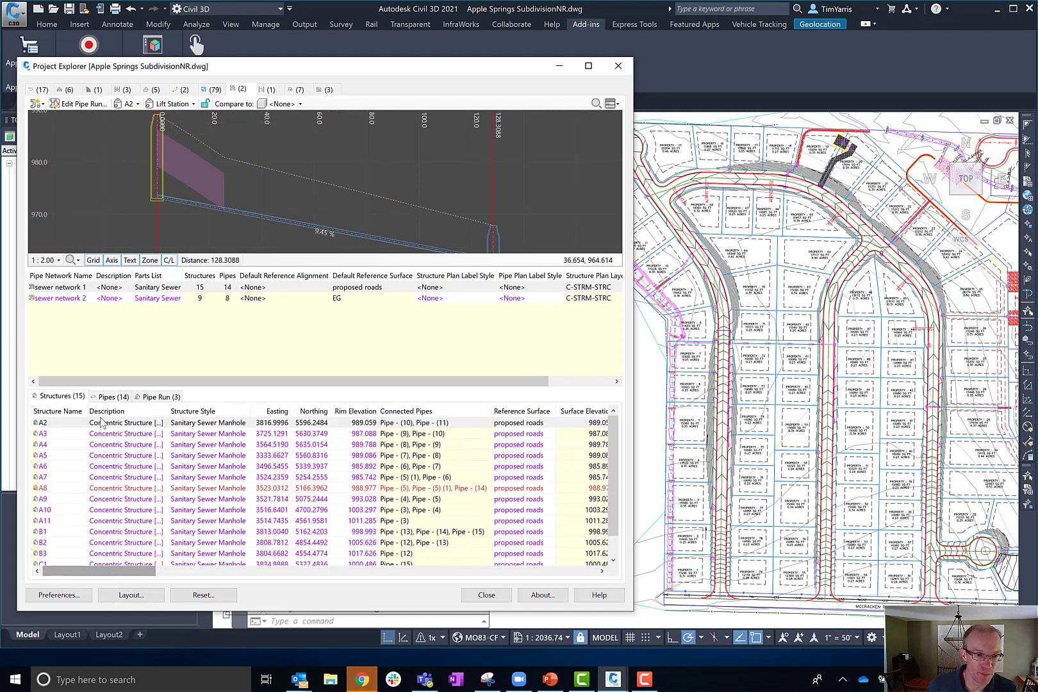
pyautogui.click(108, 397)
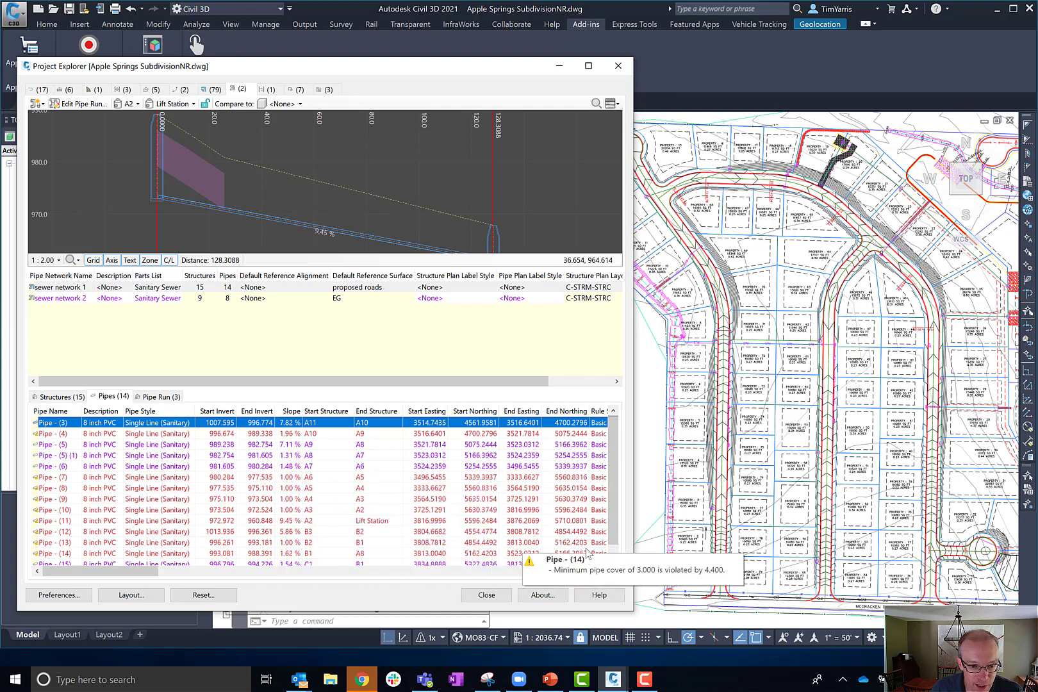
pyautogui.scroll(-1, 612, 506)
pyautogui.scroll(1, 614, 499)
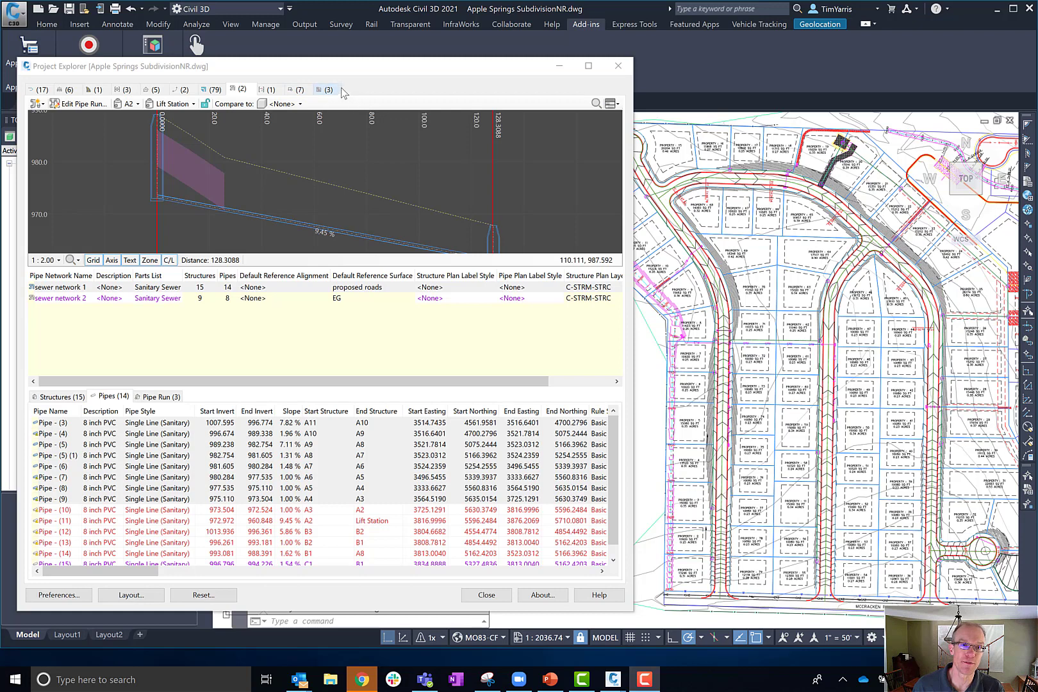
# Browse the Sample Lines and AutoCAD Blocks lists, then show the three Object Sets.
pyautogui.click(268, 89)
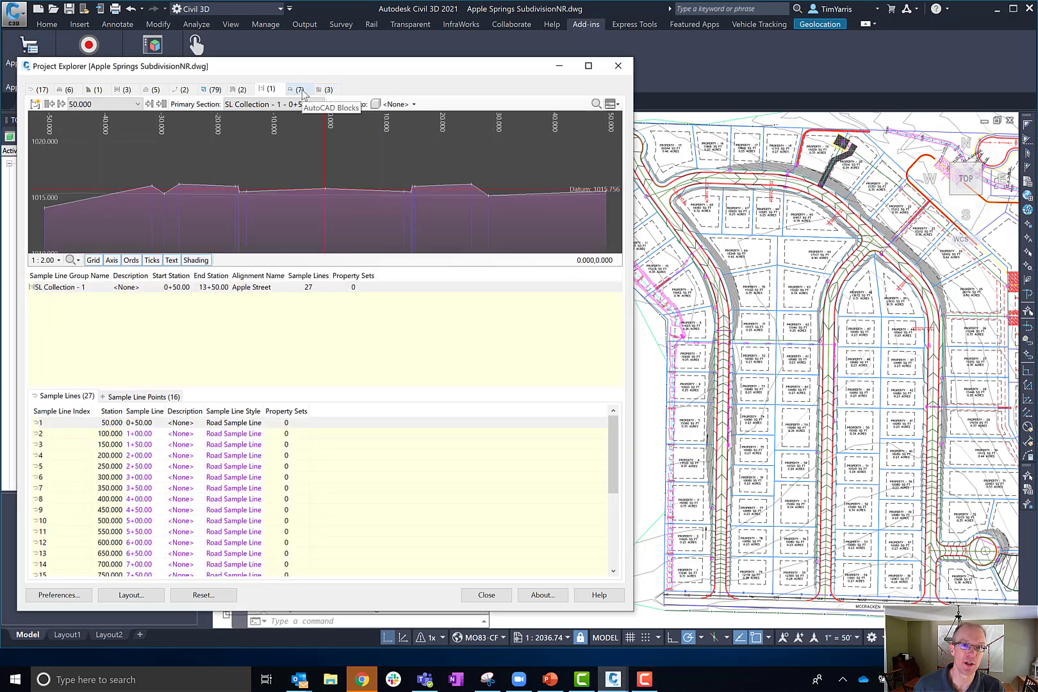
pyautogui.click(301, 91)
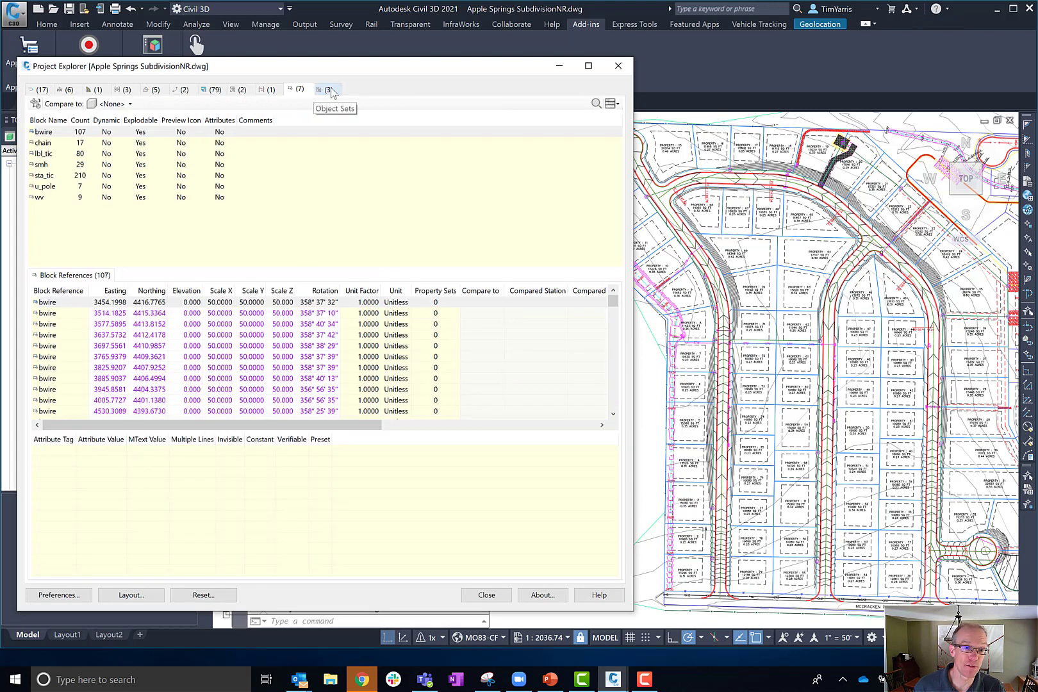
pyautogui.click(331, 90)
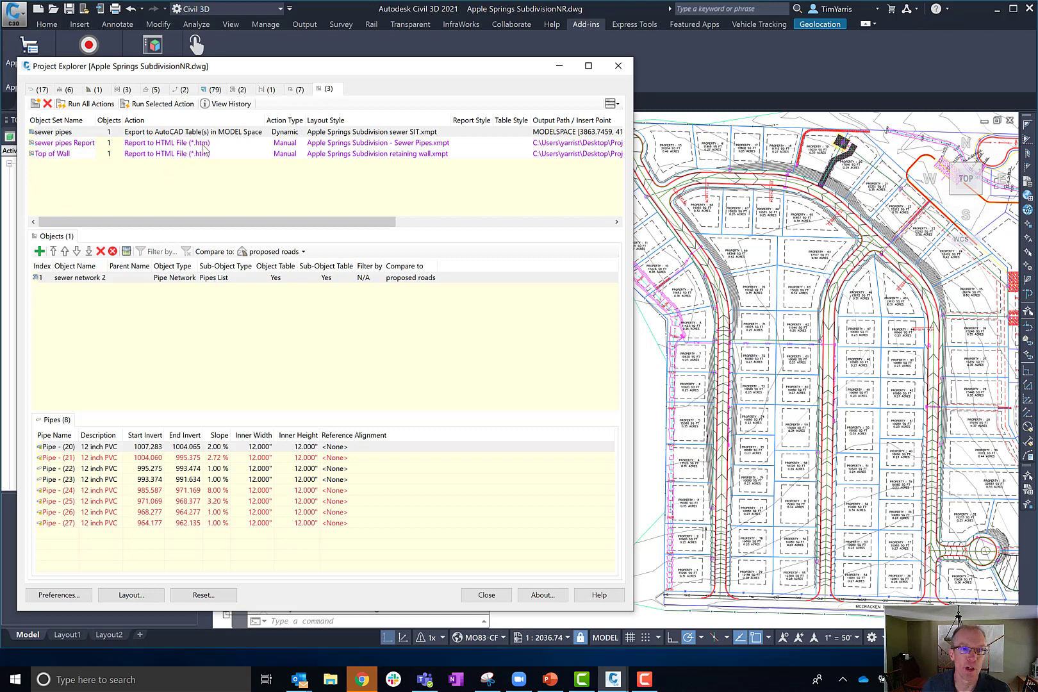
# Select the Top of Wall object set and pan the plan to locate feature line point 4.
pyautogui.click(233, 167)
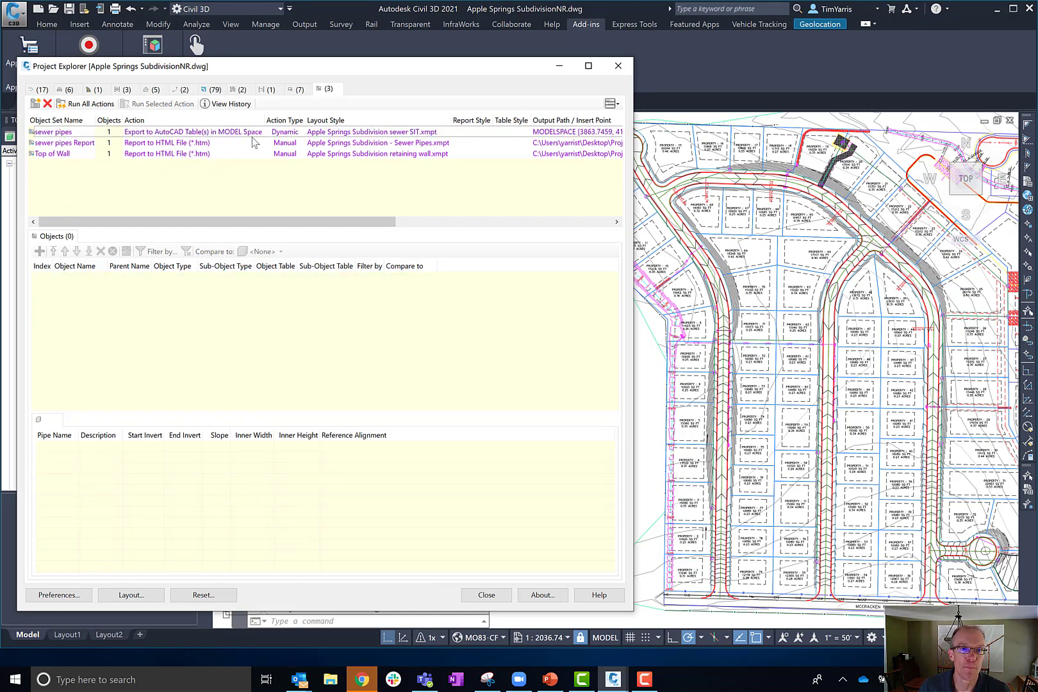
pyautogui.click(53, 154)
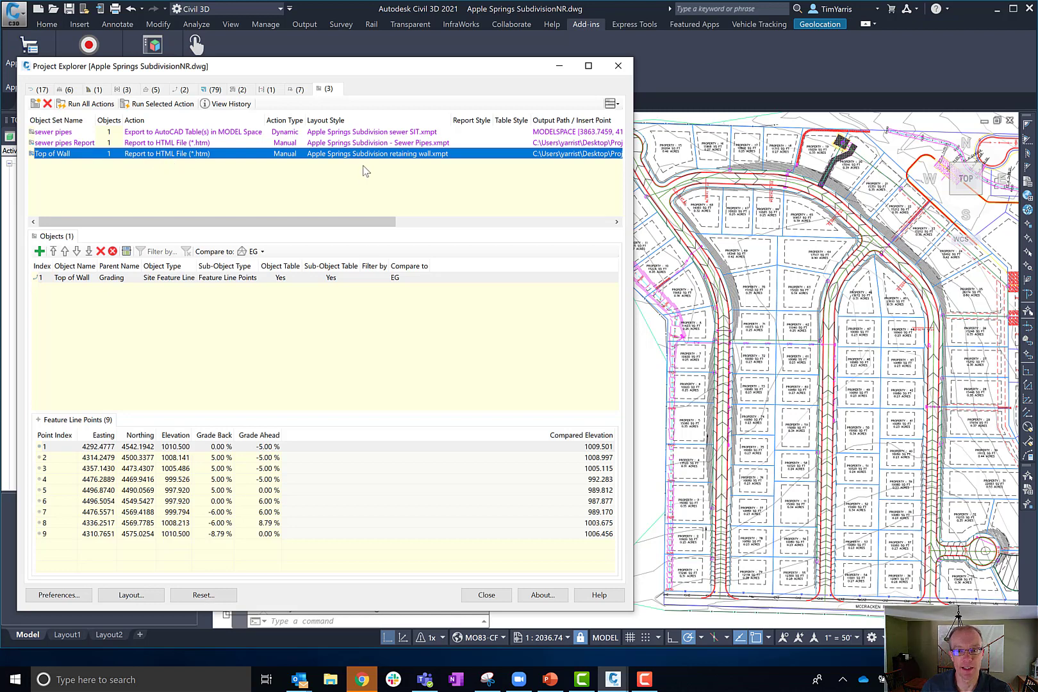
pyautogui.click(87, 484)
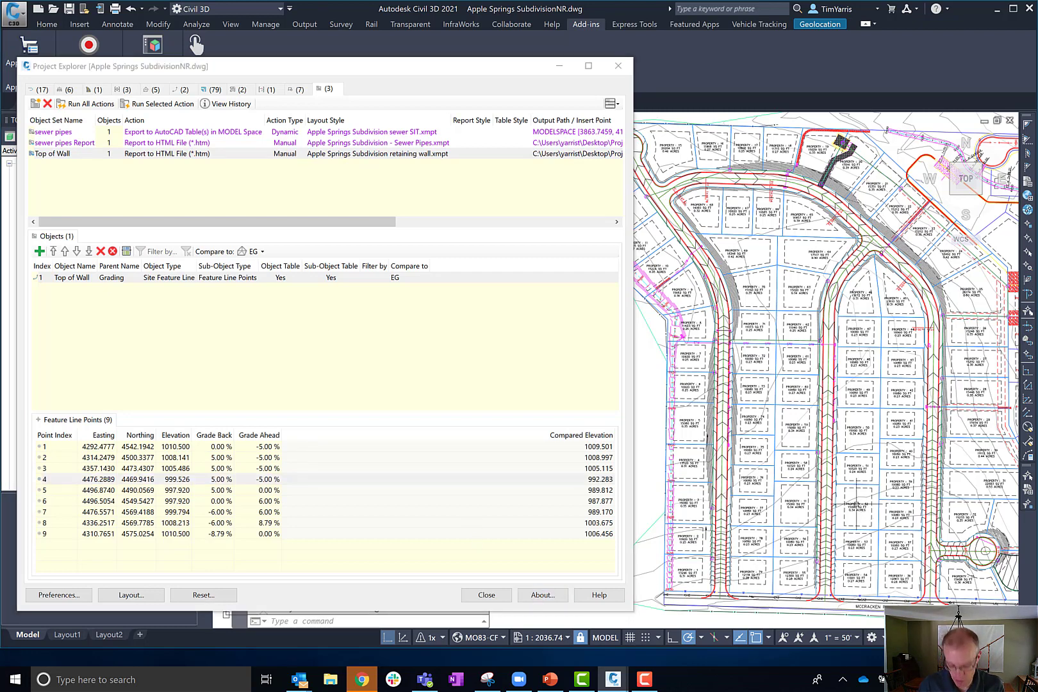
pyautogui.write('p')
pyautogui.press('Return')
pyautogui.moveTo(876, 514); pyautogui.dragTo(833, 509)
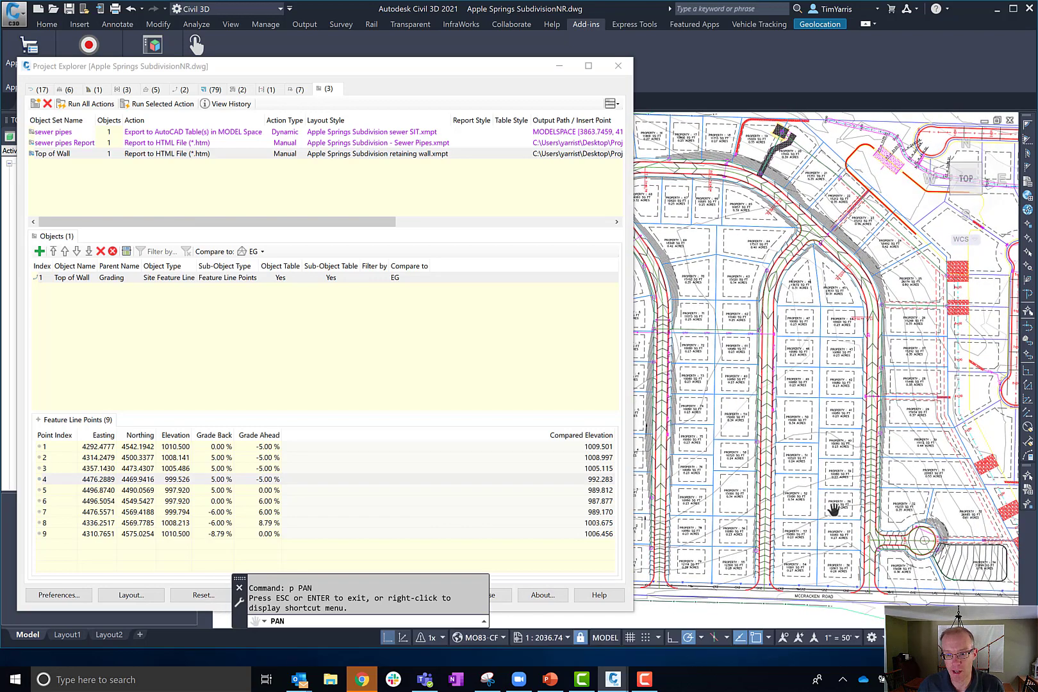
pyautogui.press('Escape')
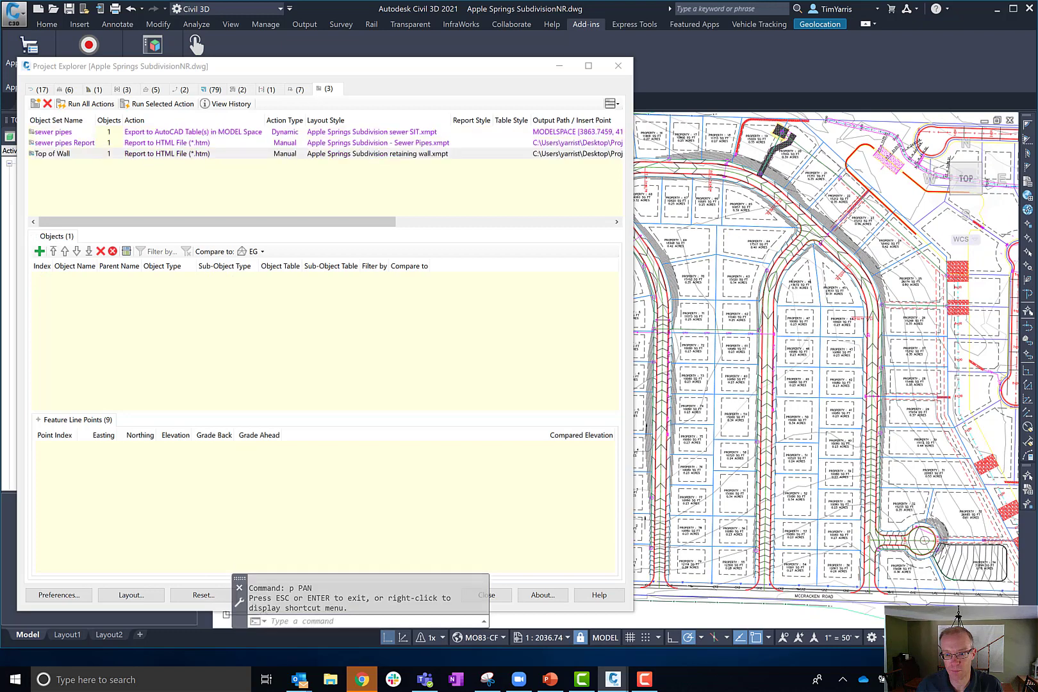
pyautogui.press('Escape')
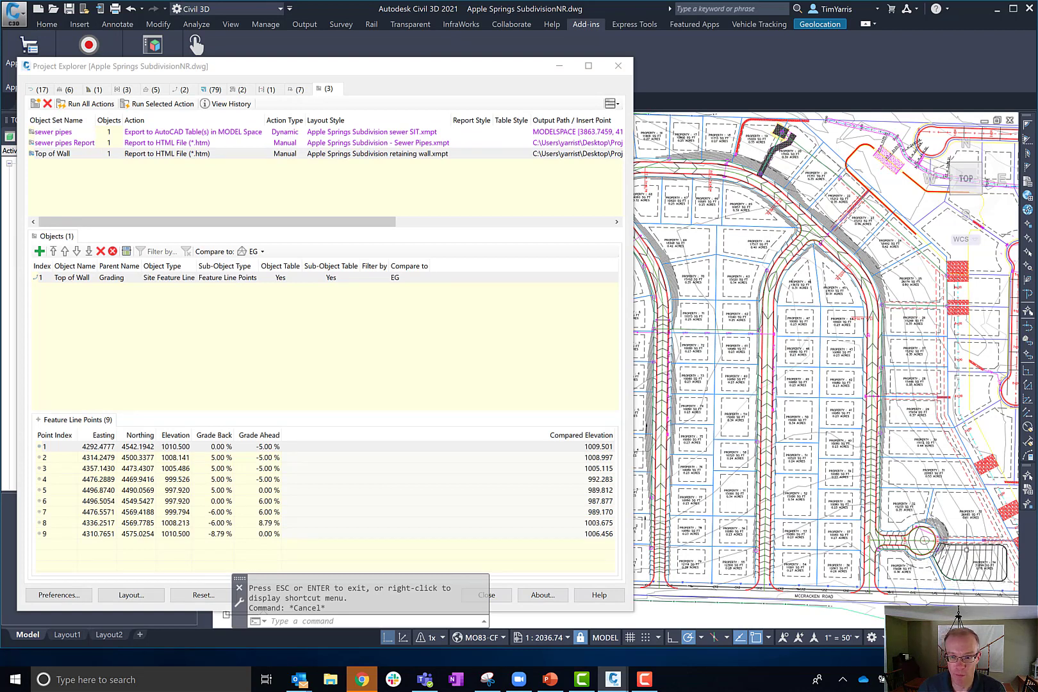
# Locate Top of Wall points 1, 2, 4, 7, 9 and 8 on the plan, then clear the selection.
pyautogui.click(49, 448)
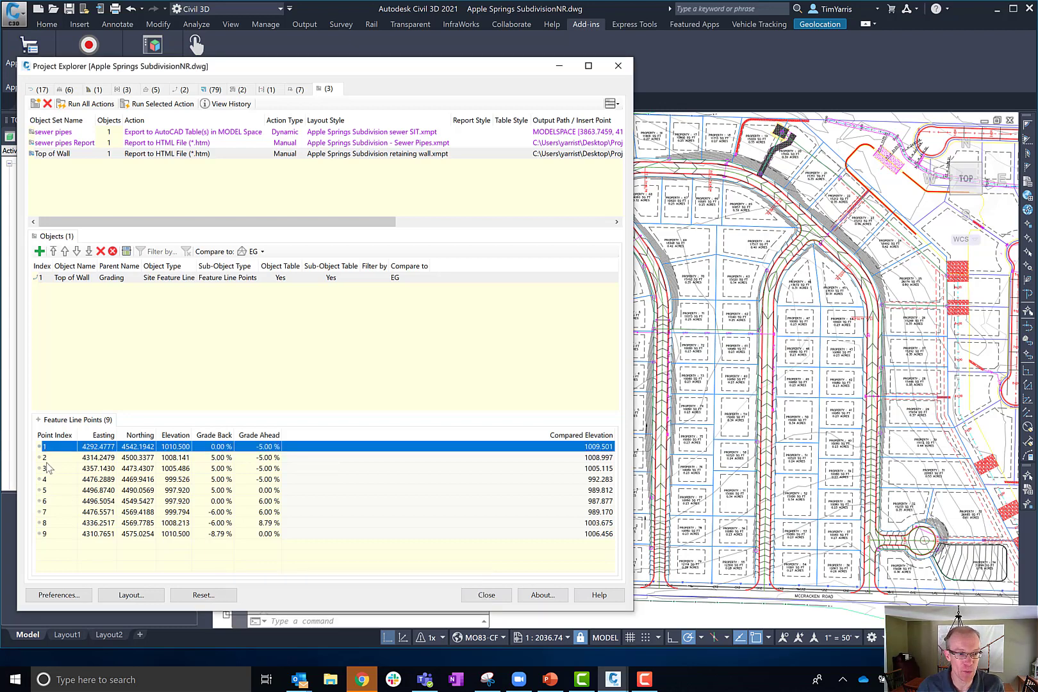
pyautogui.click(51, 457)
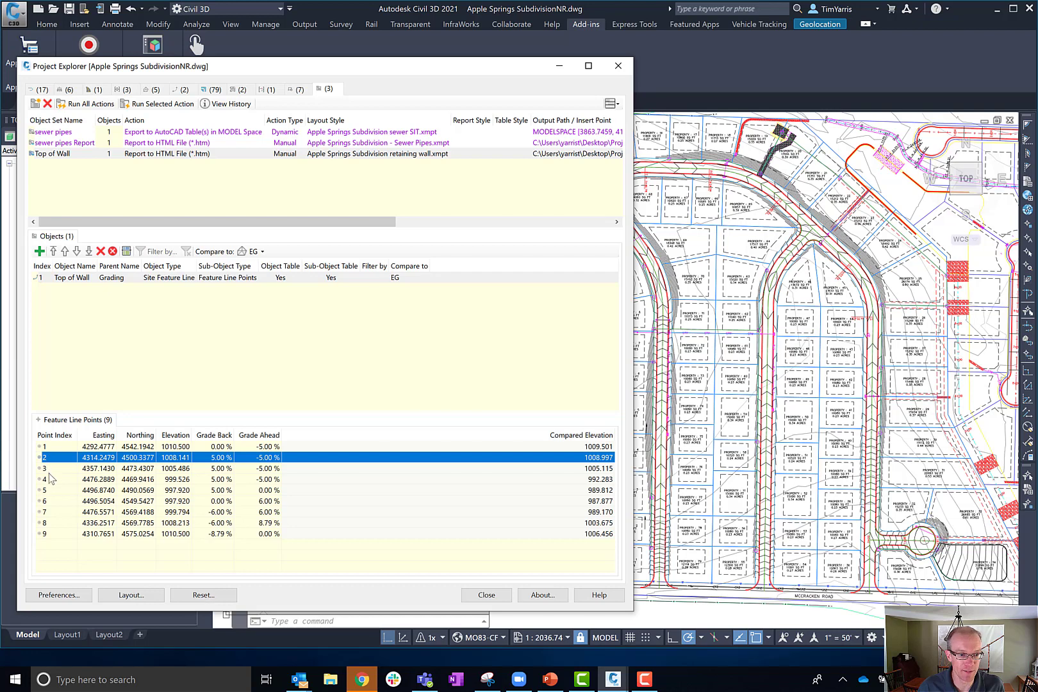
pyautogui.click(50, 480)
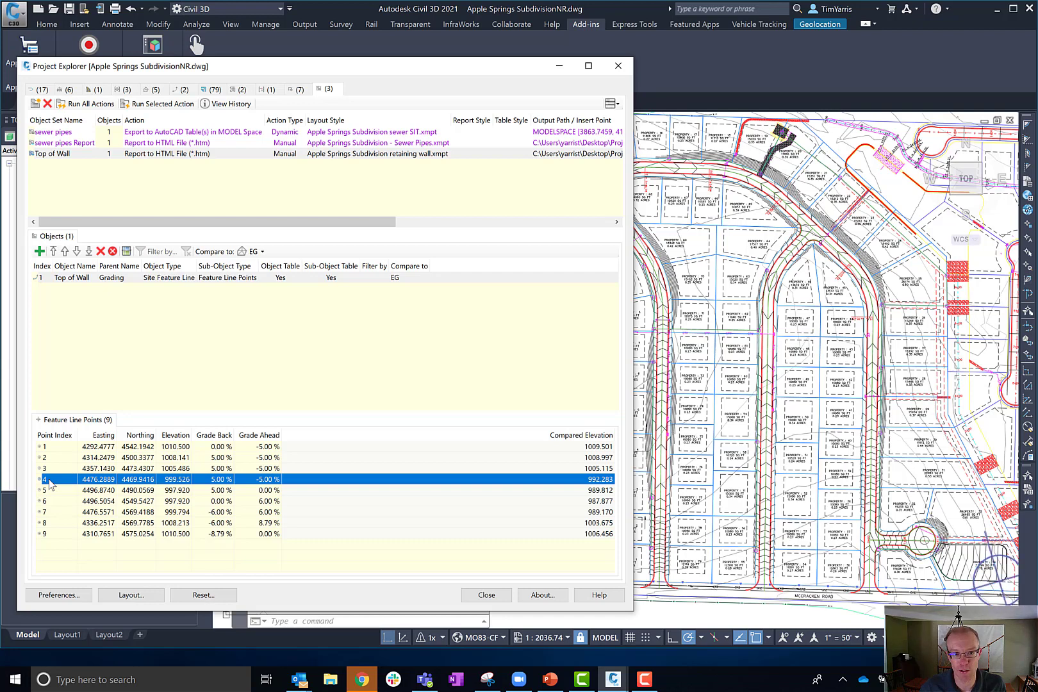
pyautogui.click(45, 511)
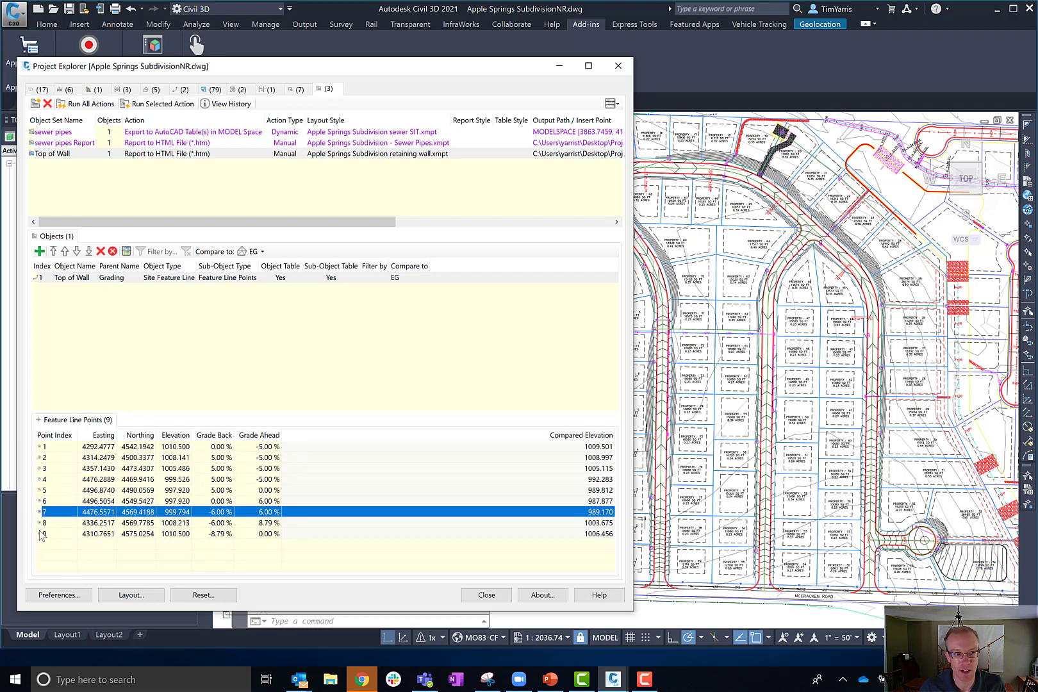
pyautogui.click(42, 533)
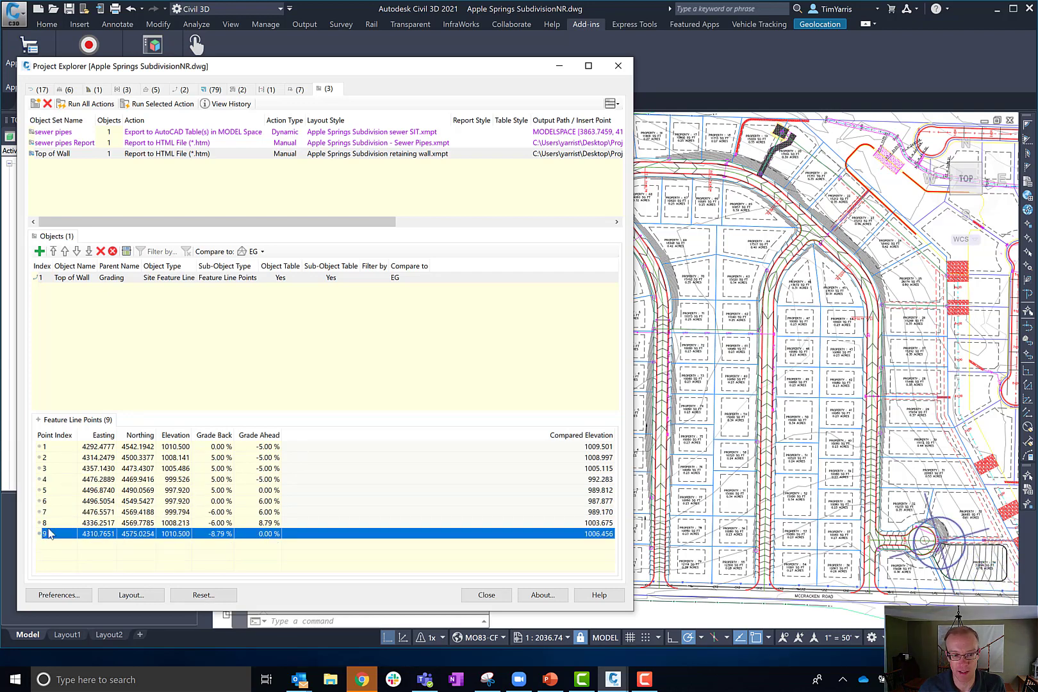
pyautogui.click(49, 523)
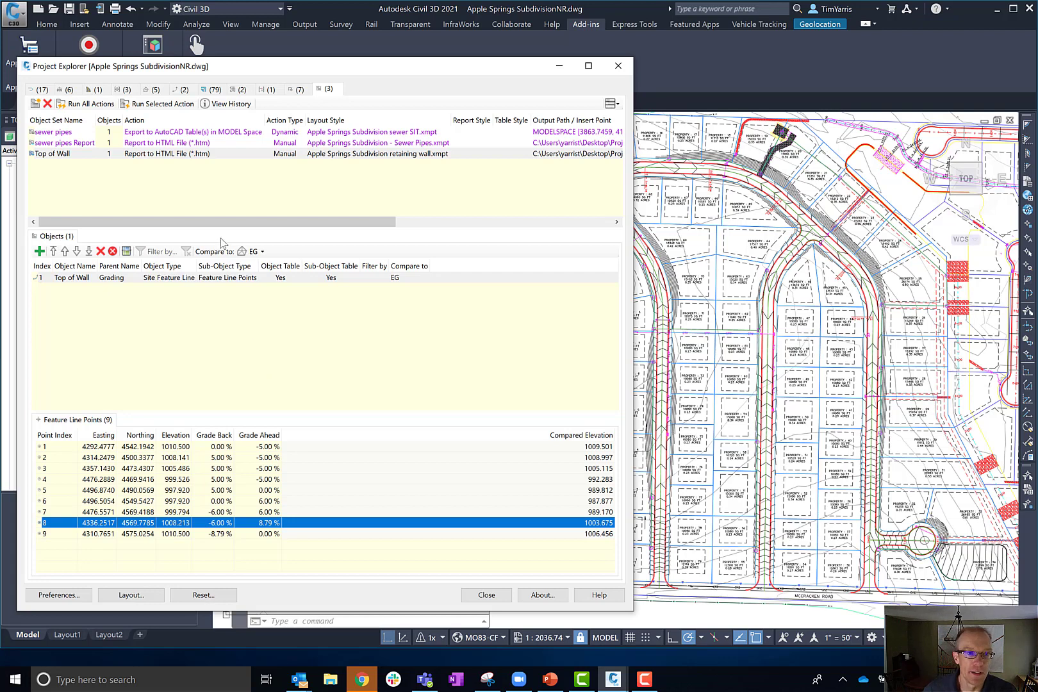
pyautogui.click(224, 178)
pyautogui.click(79, 153)
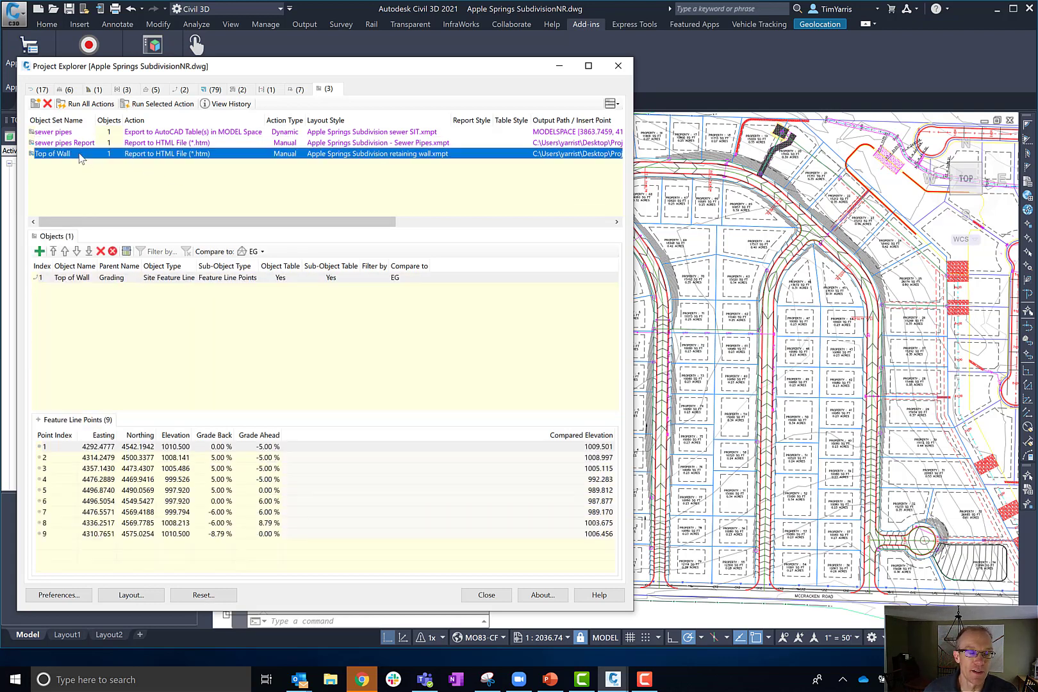
pyautogui.click(72, 174)
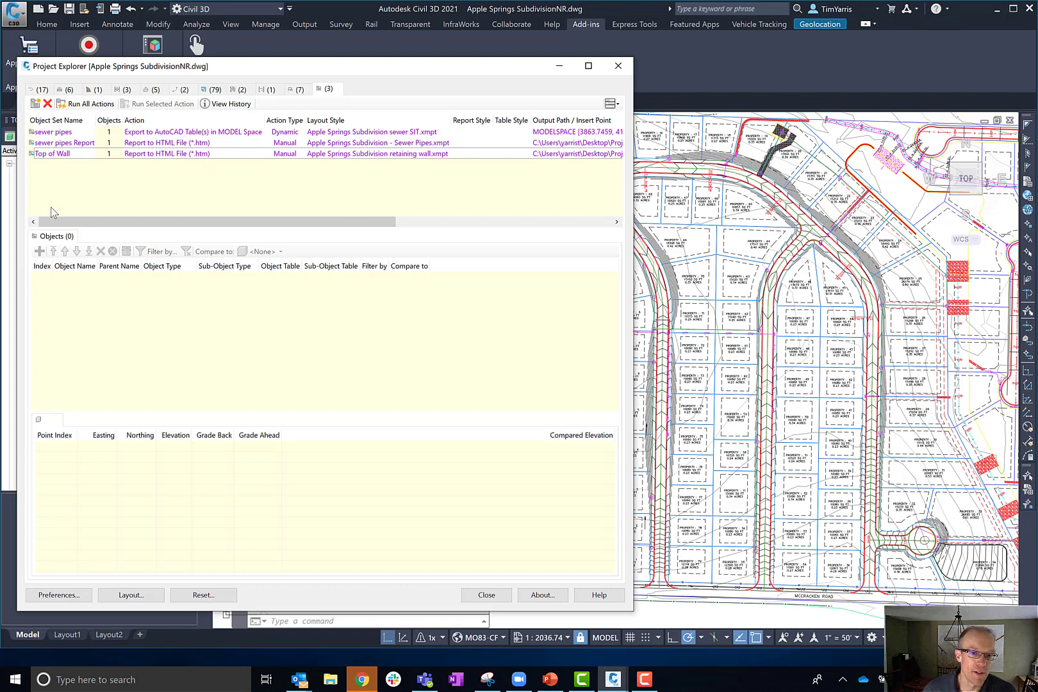
# Create a new object set named 'FL Report' and show its object set action choices.
pyautogui.click(35, 105)
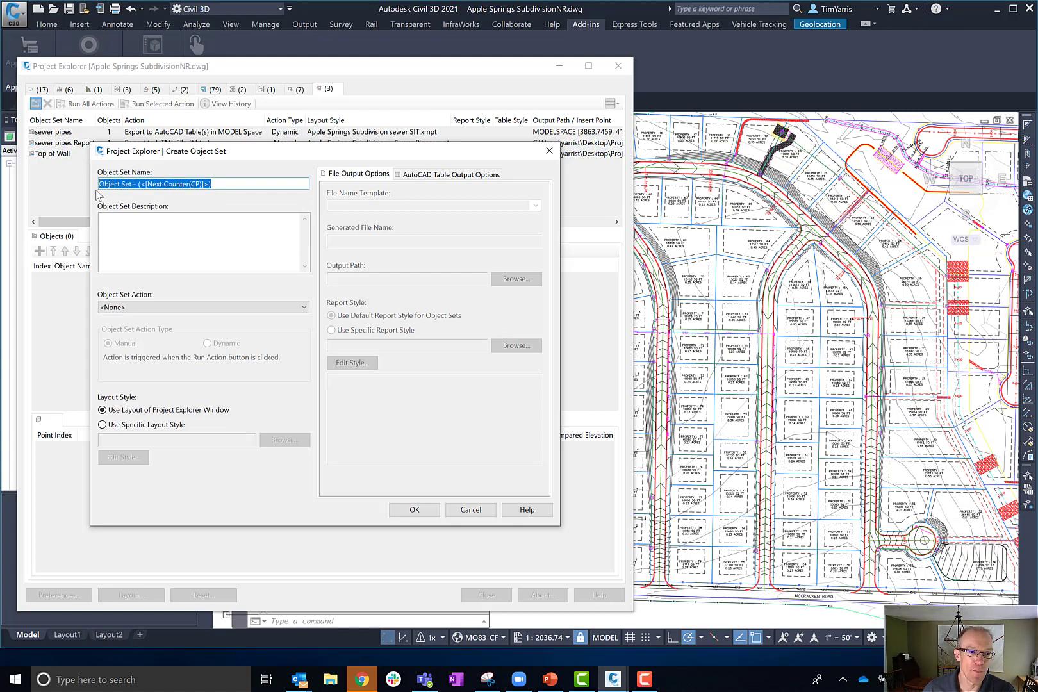
pyautogui.click(205, 236)
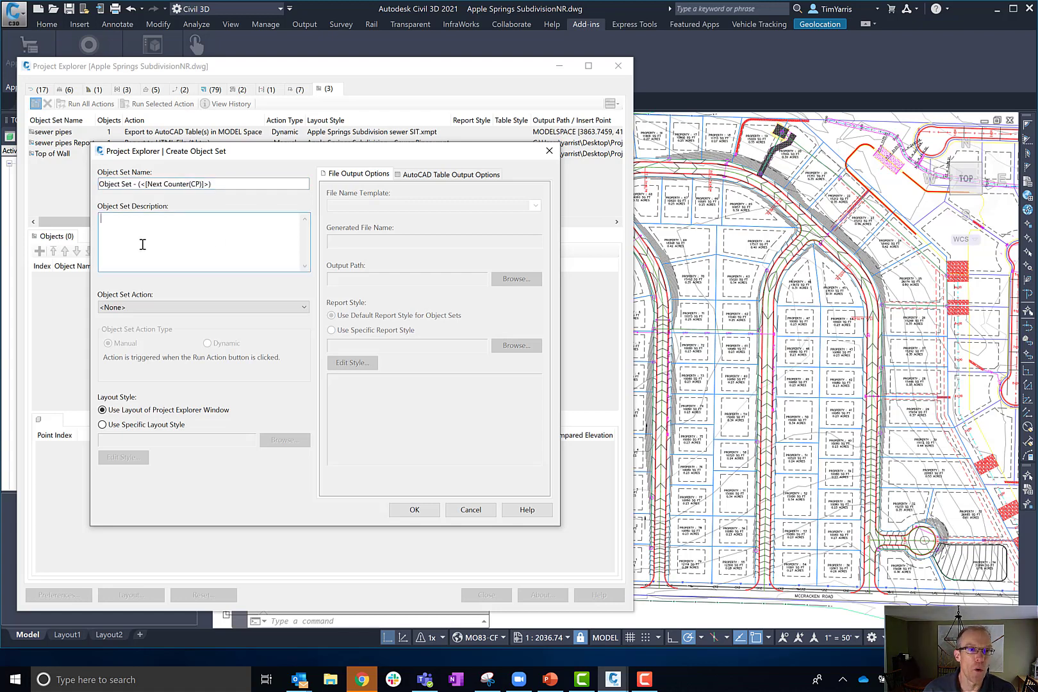
pyautogui.moveTo(231, 184); pyautogui.dragTo(96, 183)
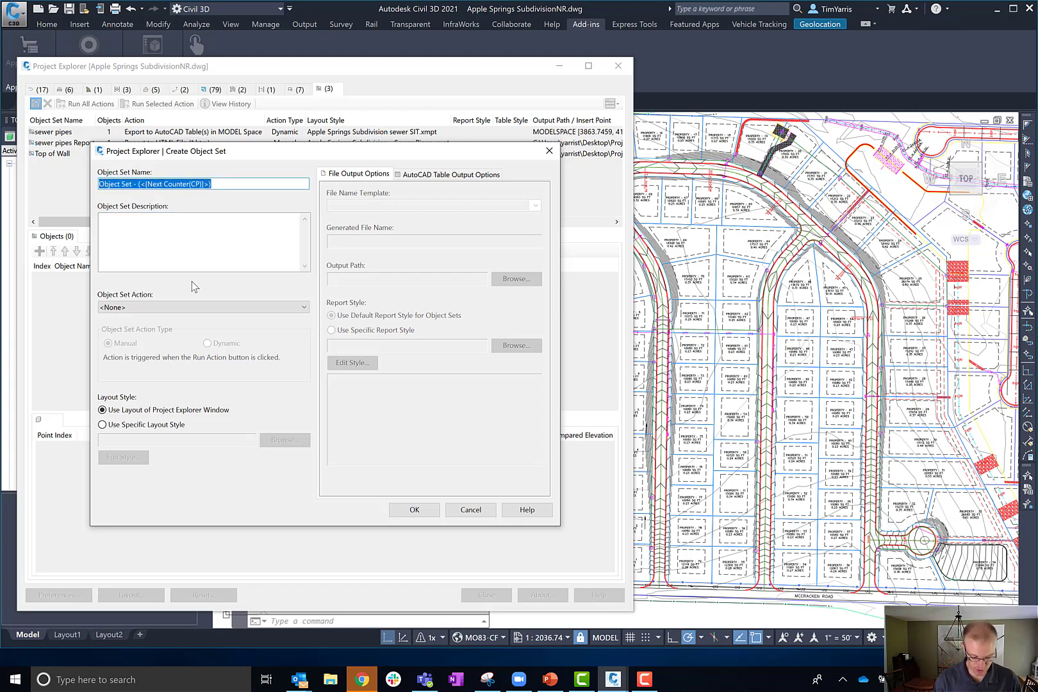
pyautogui.press('Delete')
pyautogui.write('F')
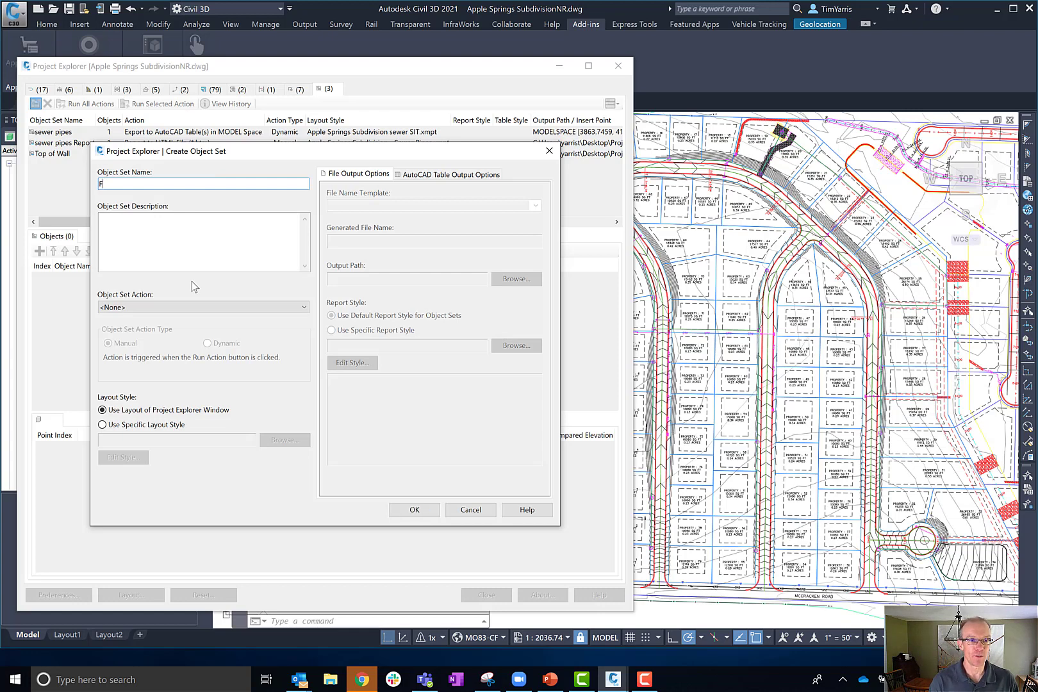
pyautogui.write('L Report')
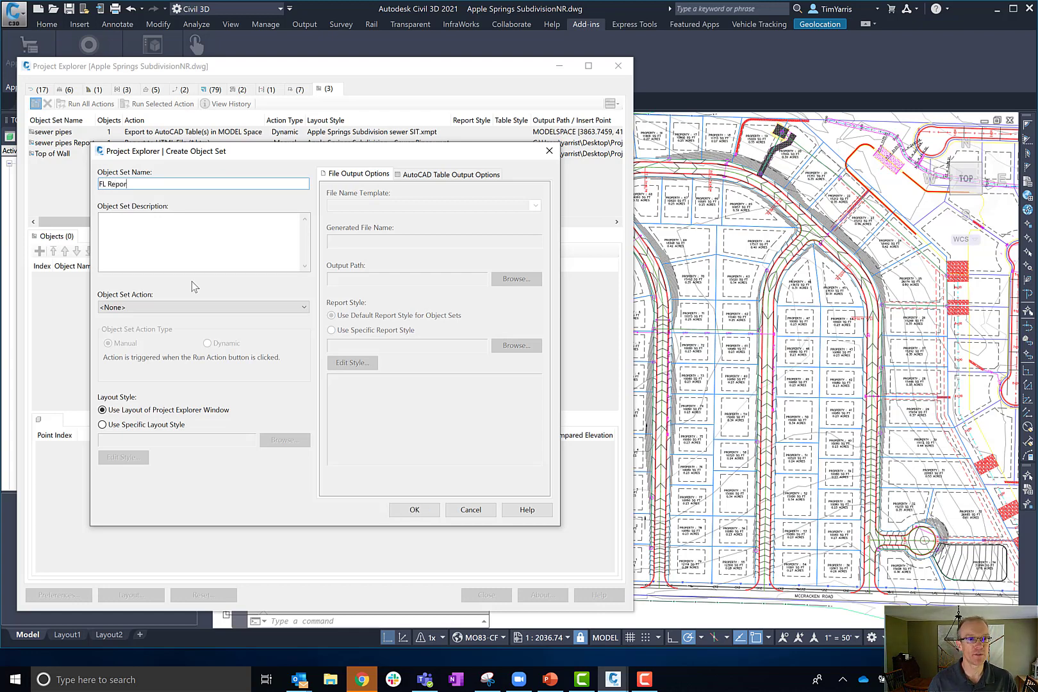
pyautogui.click(242, 235)
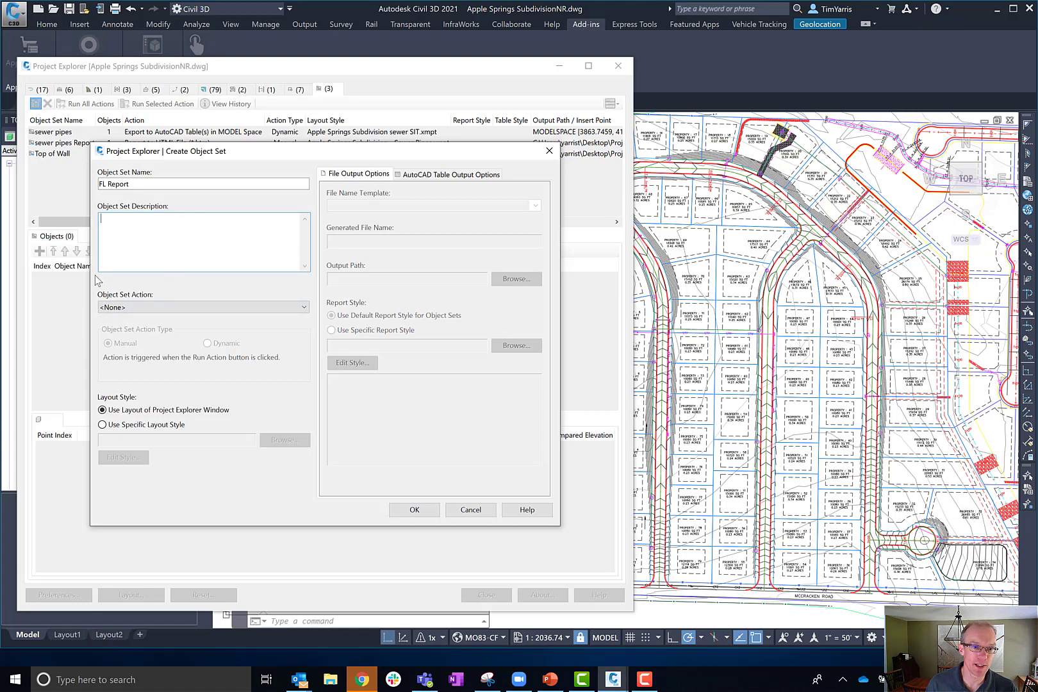
pyautogui.click(305, 308)
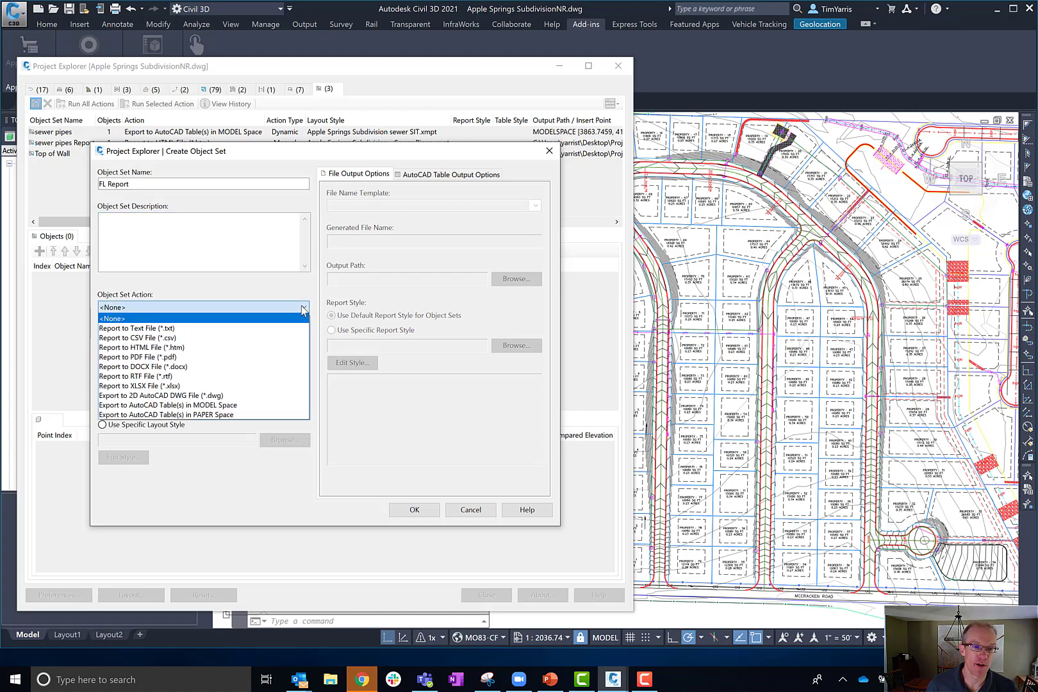
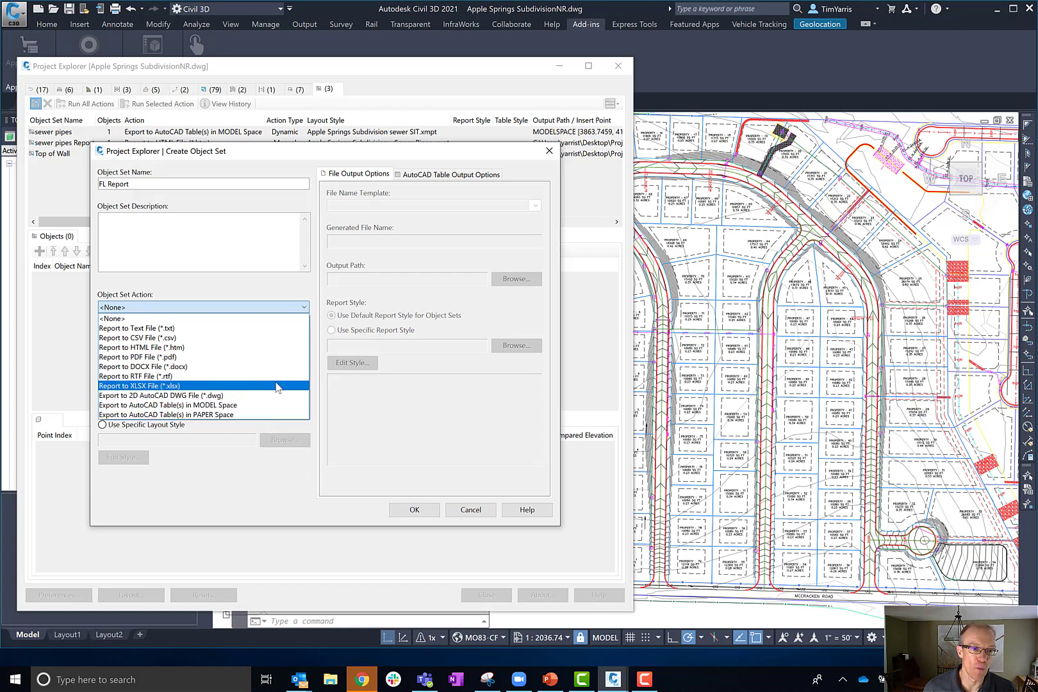
# Try the text-file and model-space table outputs for FL Report, then cancel creating the set.
pyautogui.click(249, 330)
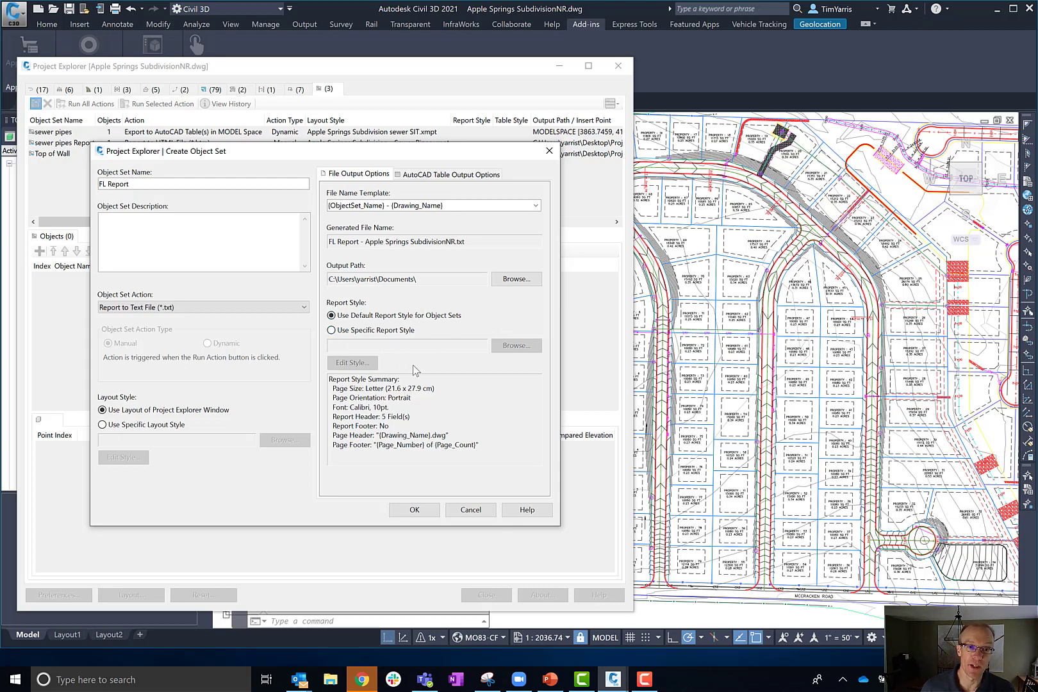
pyautogui.click(184, 308)
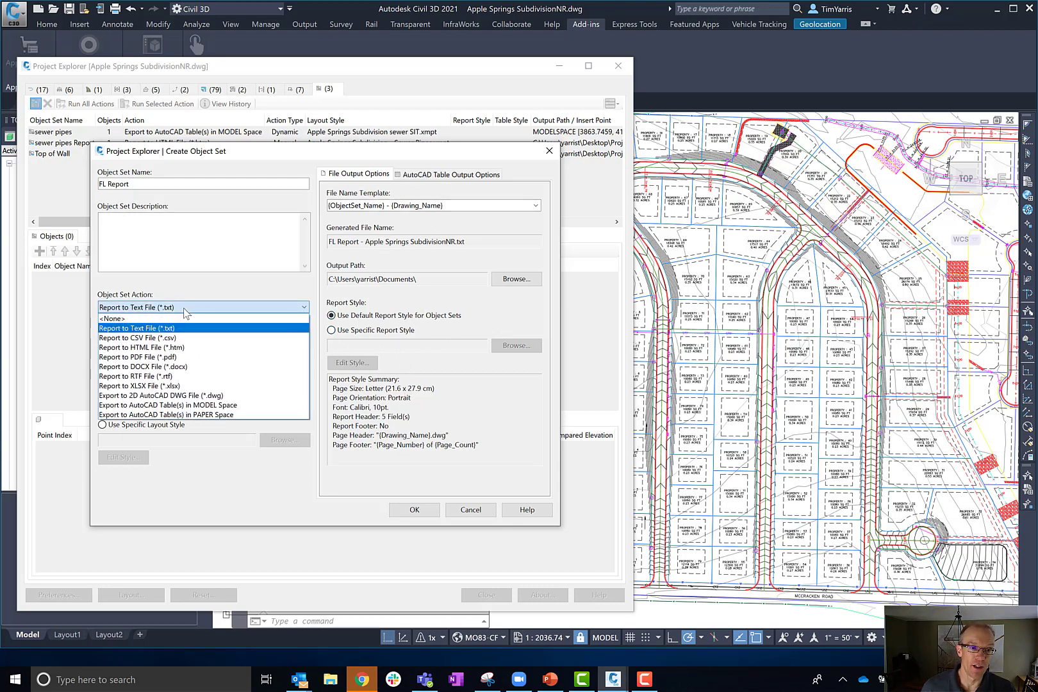
pyautogui.click(216, 405)
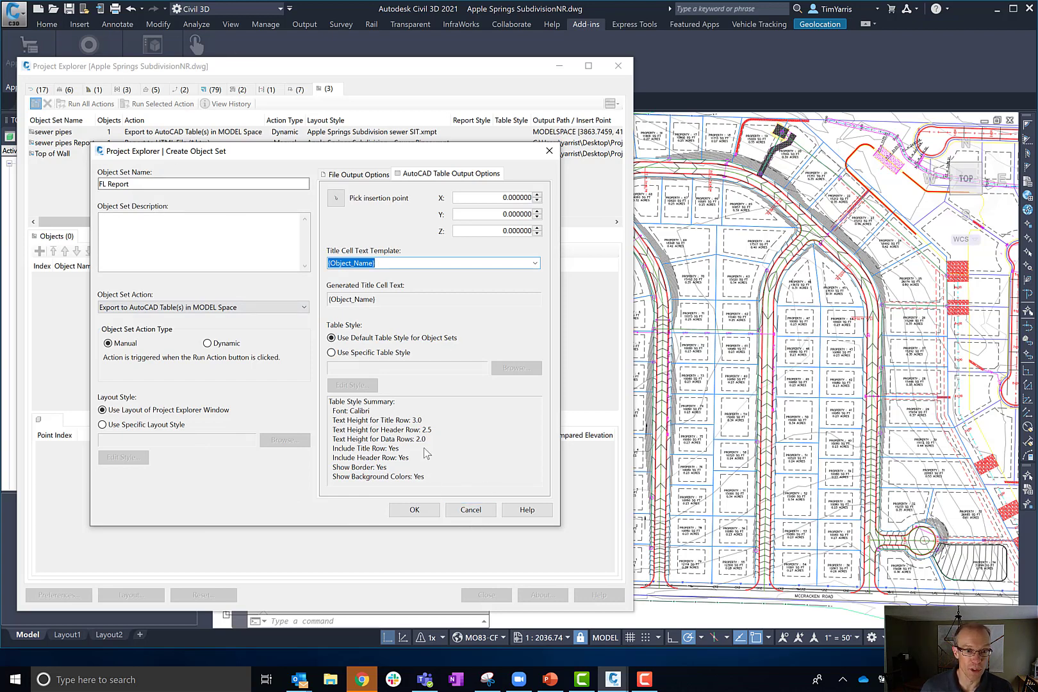
pyautogui.click(471, 509)
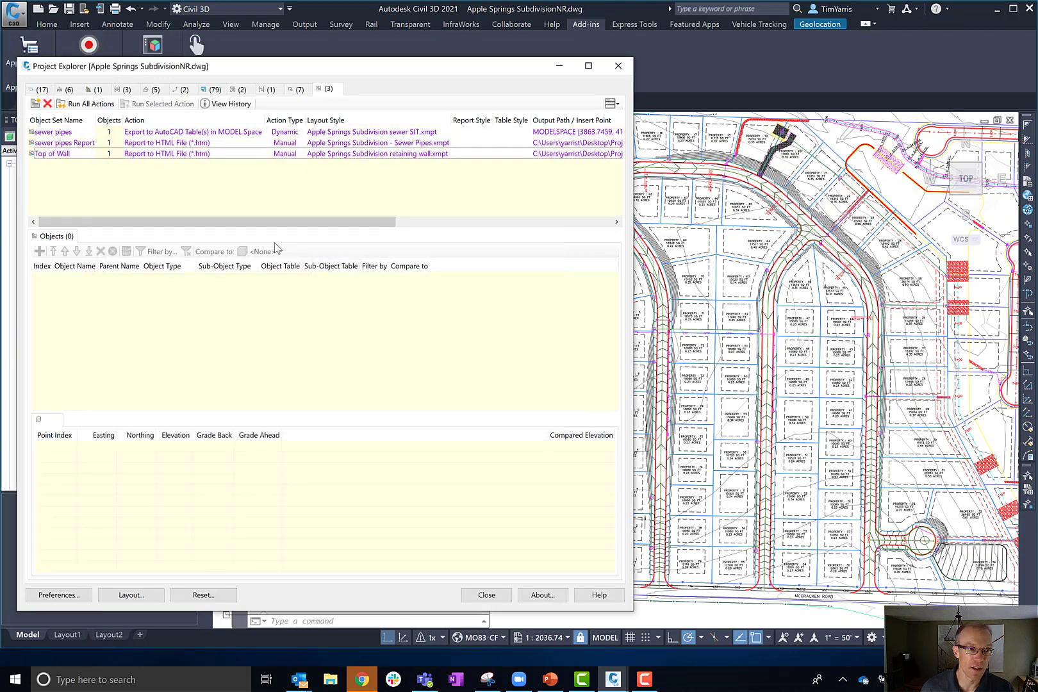
# Edit the Top of Wall object set and show its layout style column options.
pyautogui.doubleClick(328, 155)
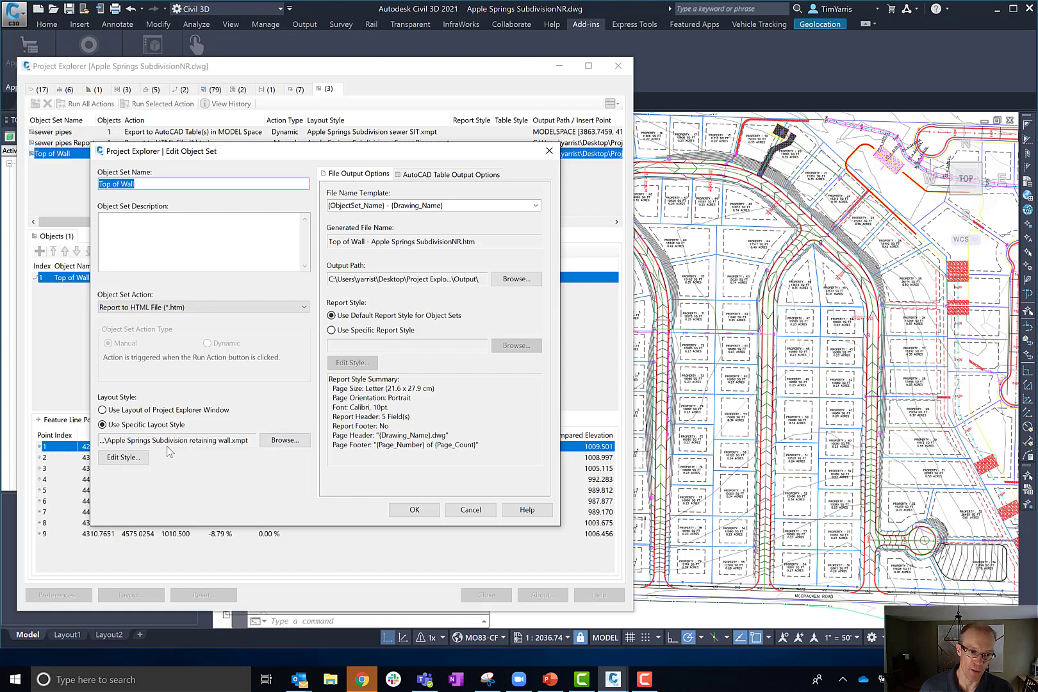
pyautogui.moveTo(252, 161); pyautogui.dragTo(448, 111)
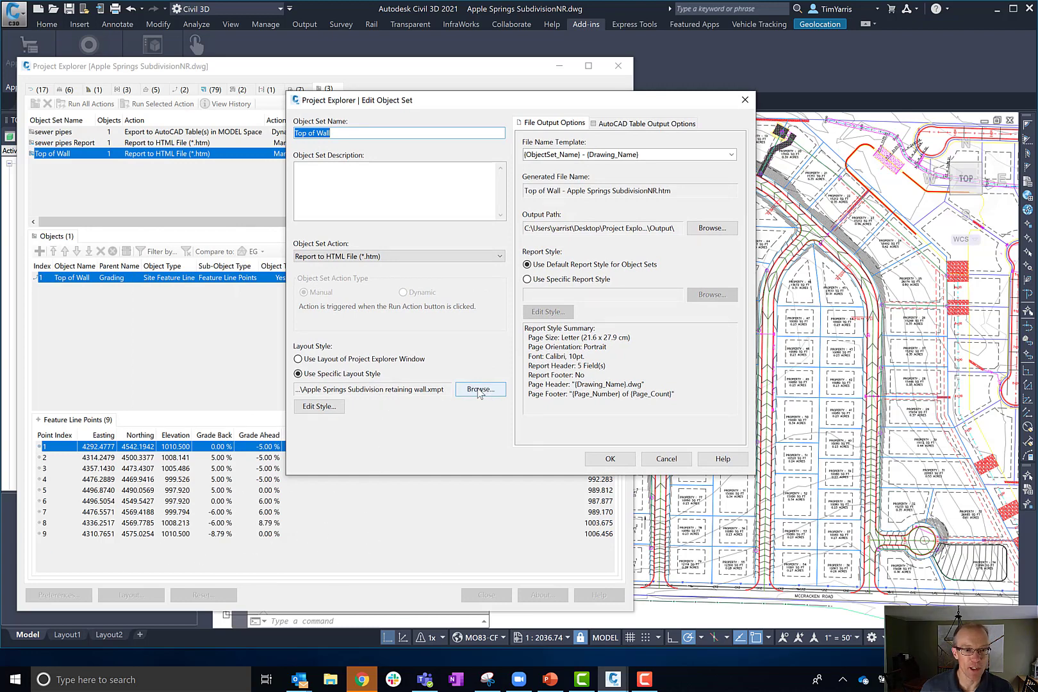
pyautogui.click(322, 407)
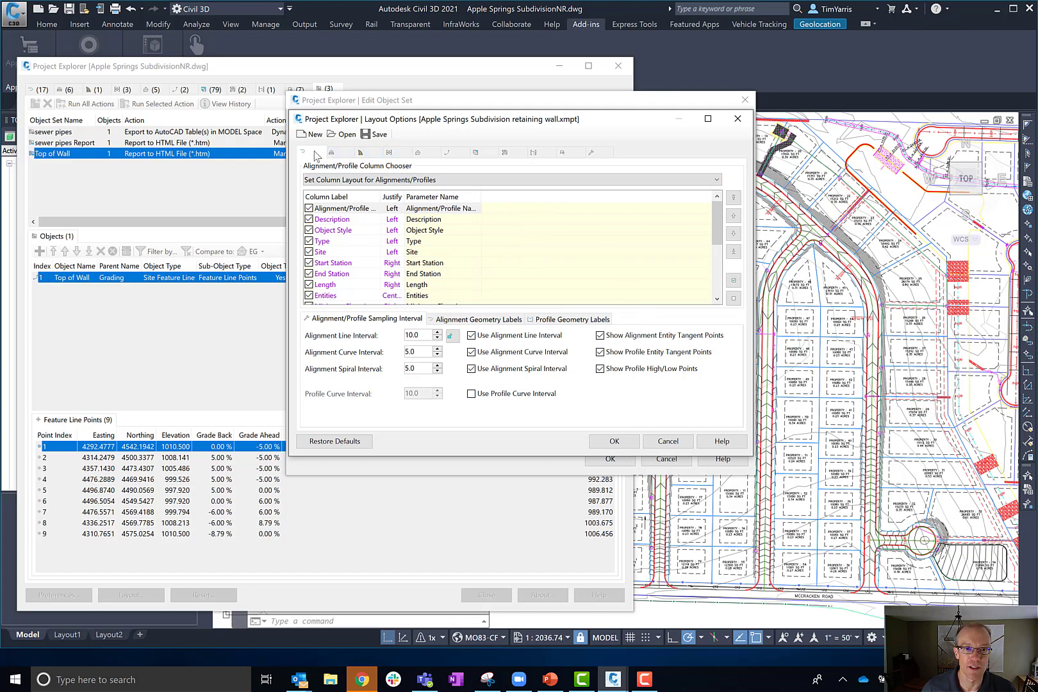
pyautogui.click(452, 154)
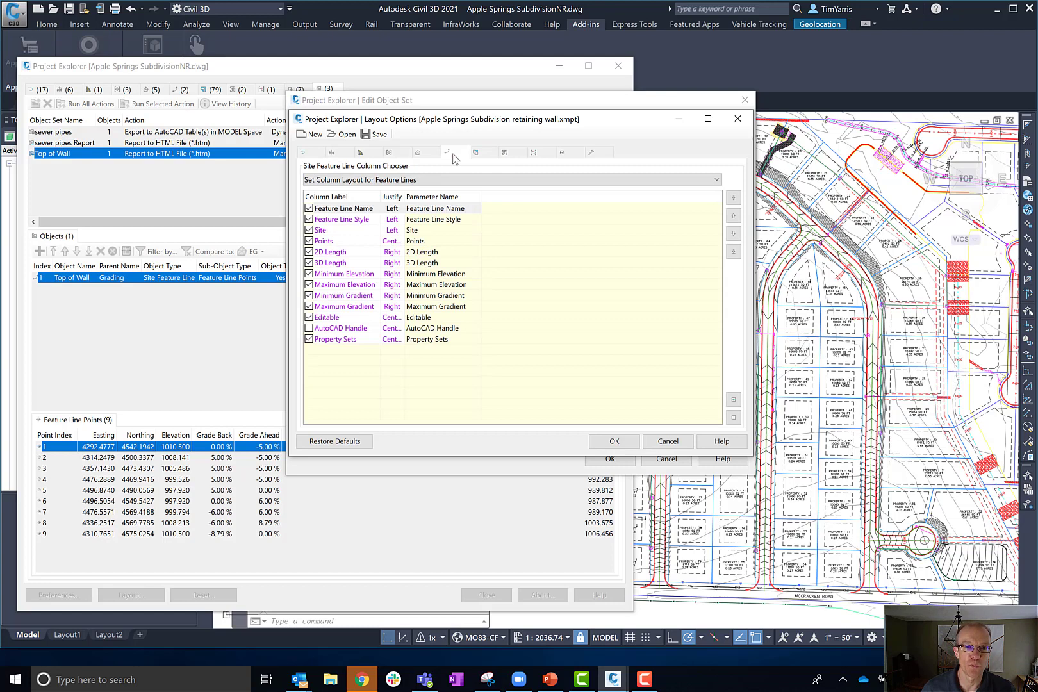
pyautogui.click(419, 181)
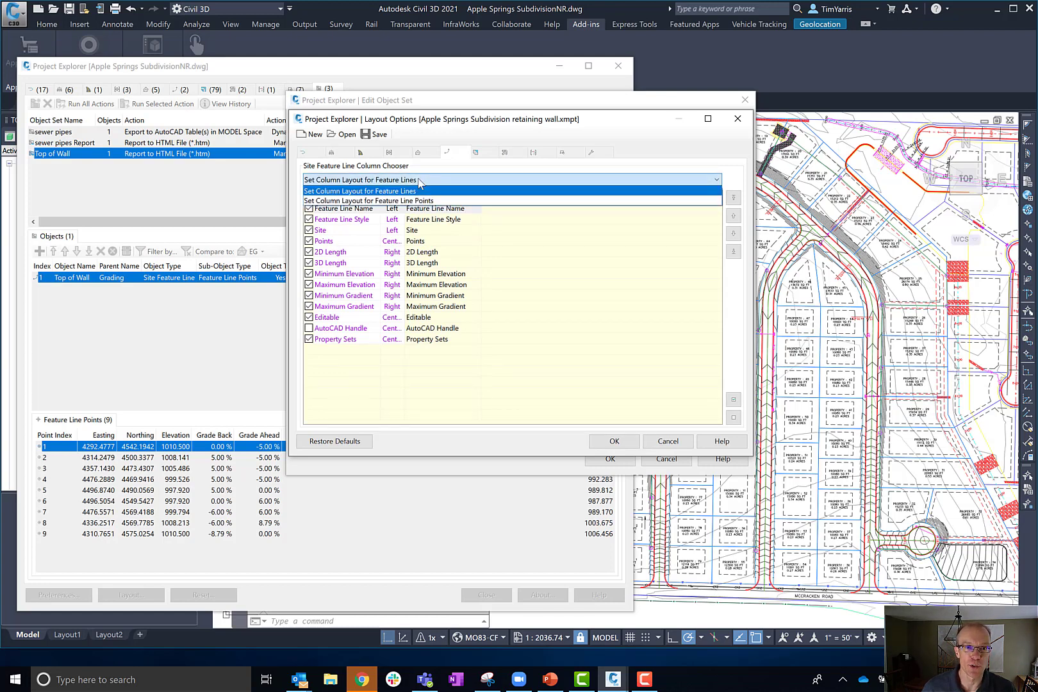
pyautogui.click(420, 181)
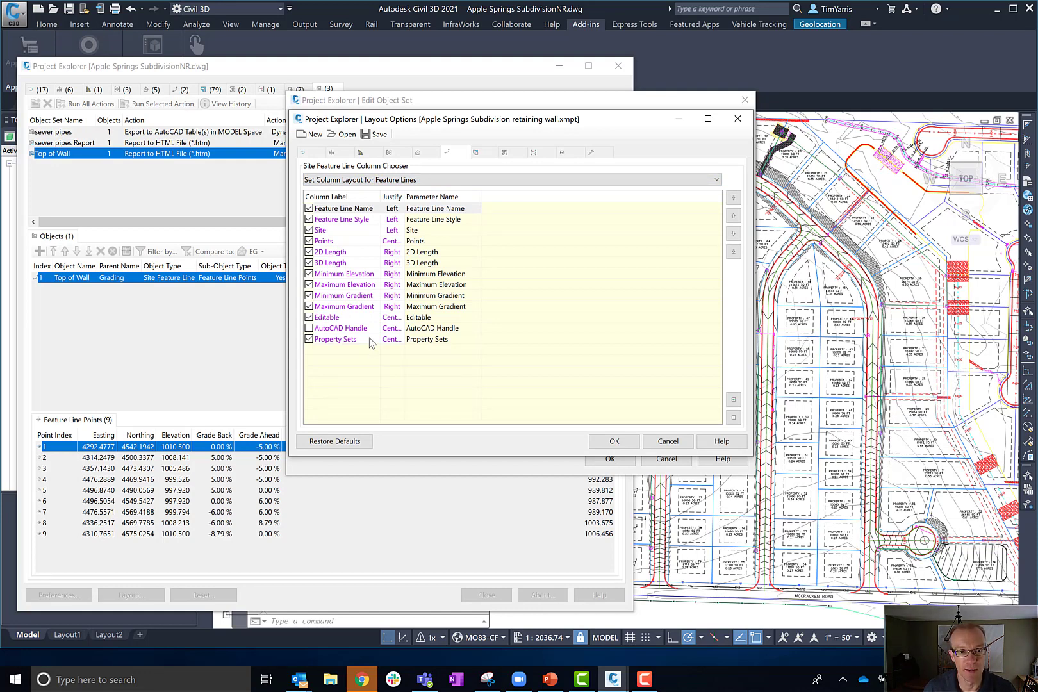
pyautogui.click(308, 338)
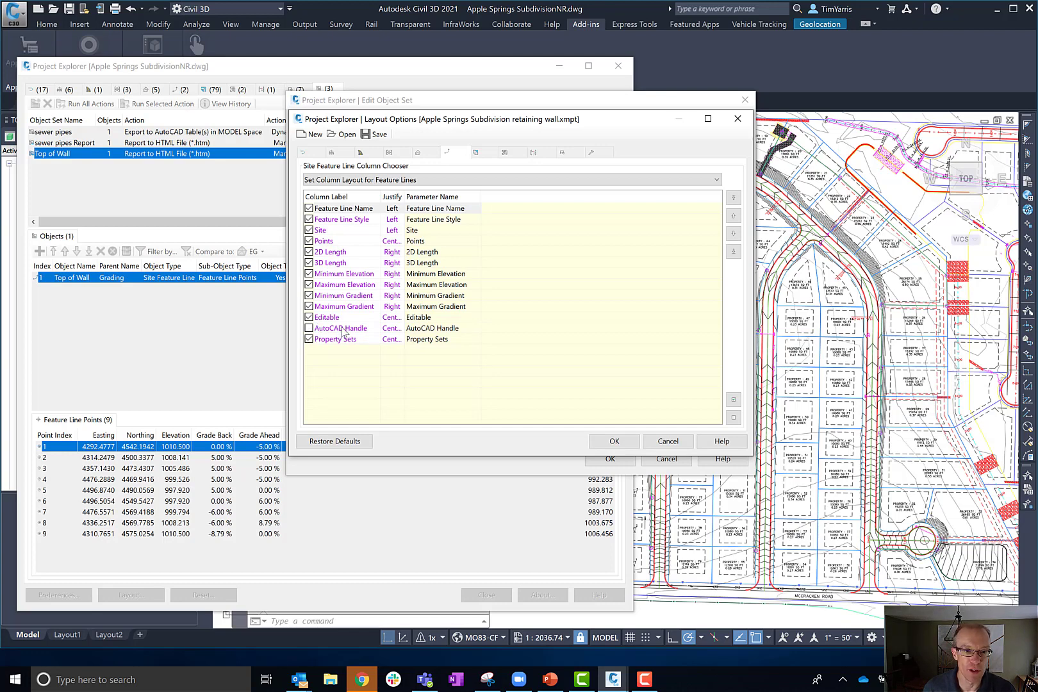
pyautogui.doubleClick(333, 250)
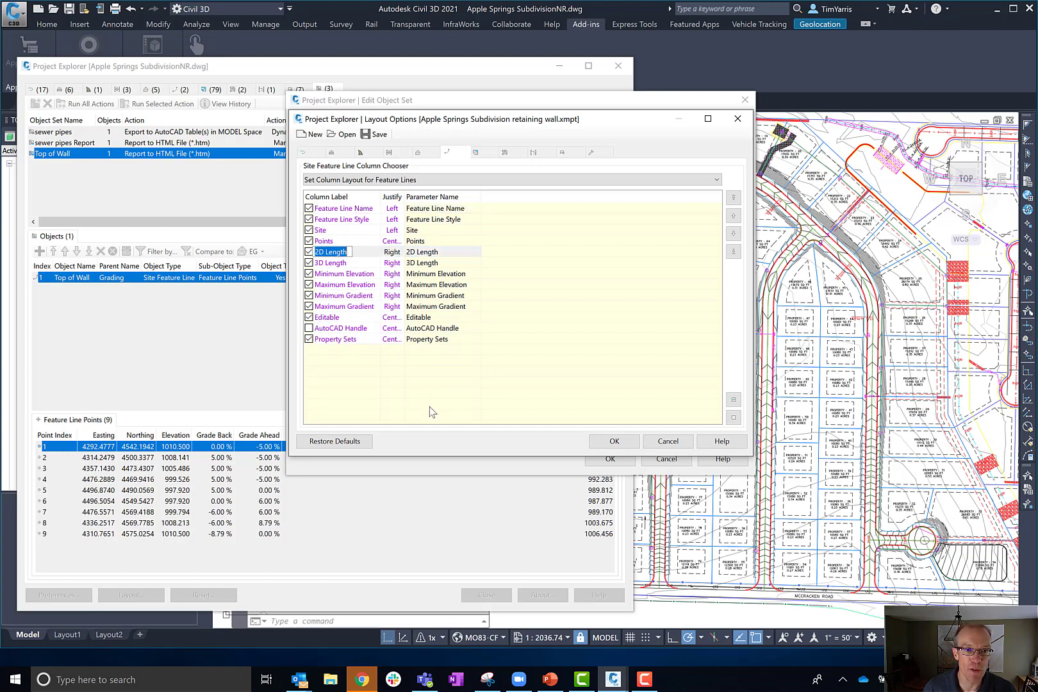
pyautogui.click(384, 387)
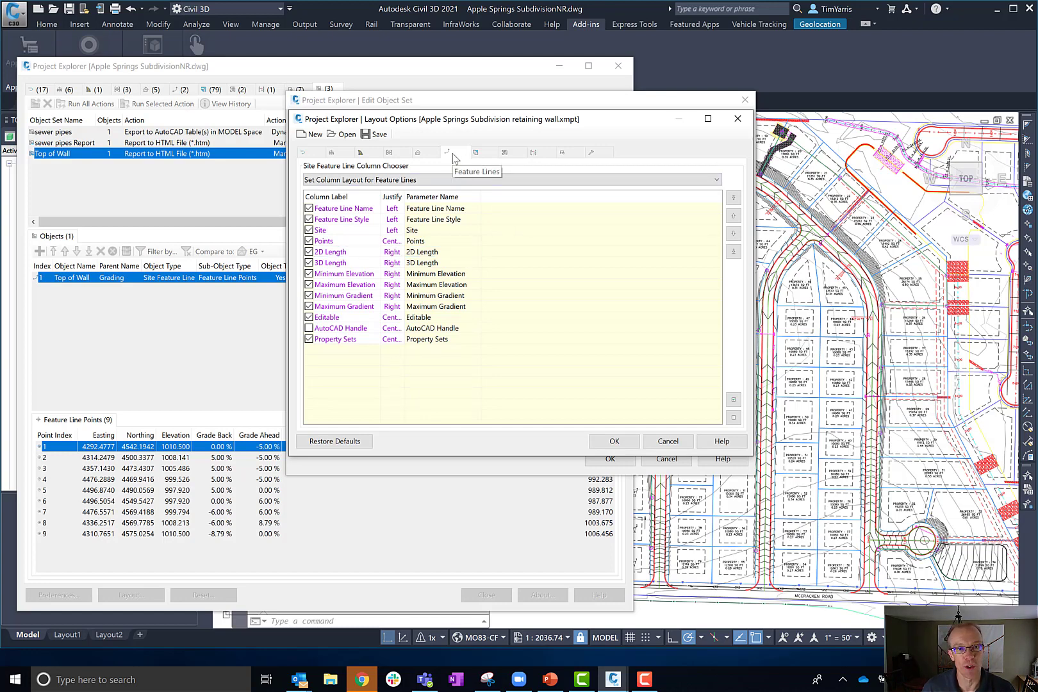
pyautogui.click(481, 157)
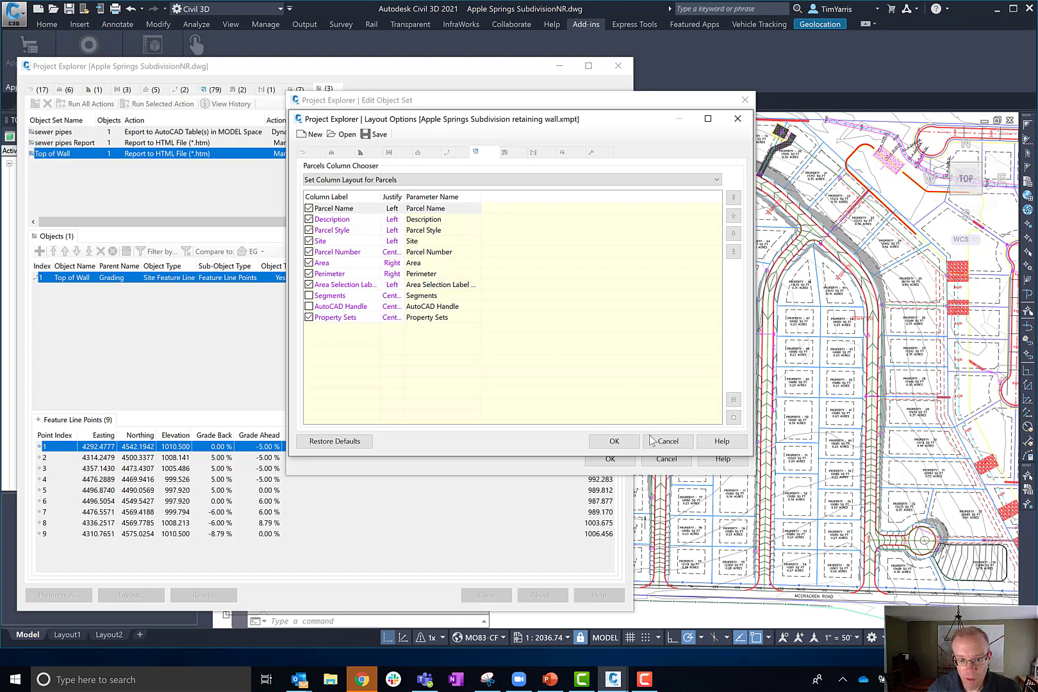
pyautogui.click(679, 442)
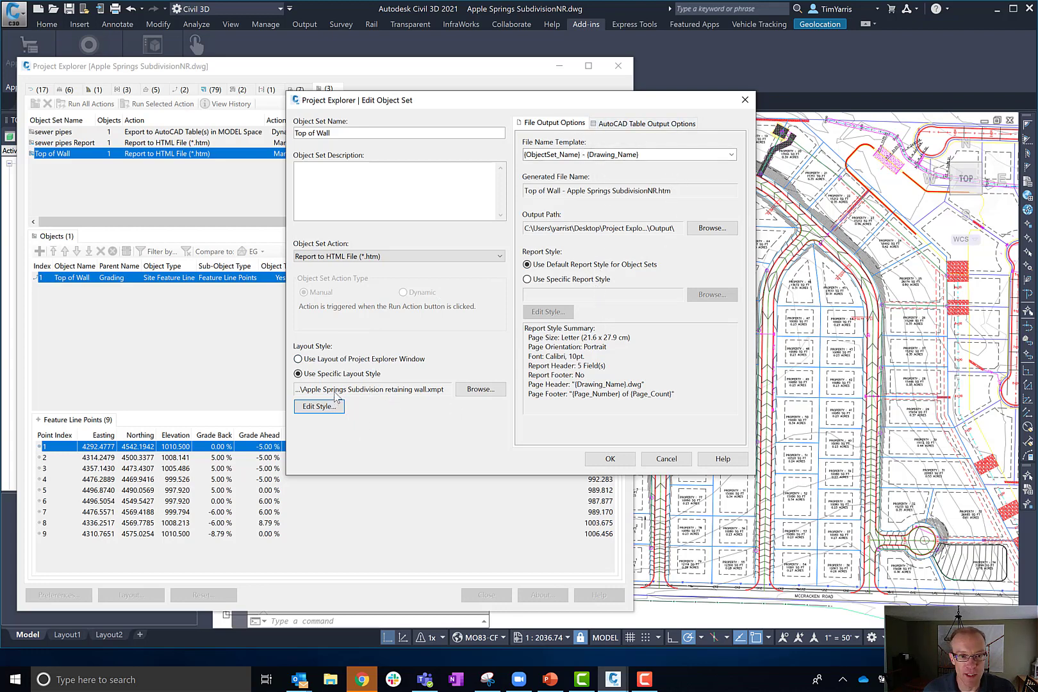
pyautogui.click(570, 279)
# Switch Top of Wall to a specific report style, review its font and table options, and apply.
pyautogui.click(707, 294)
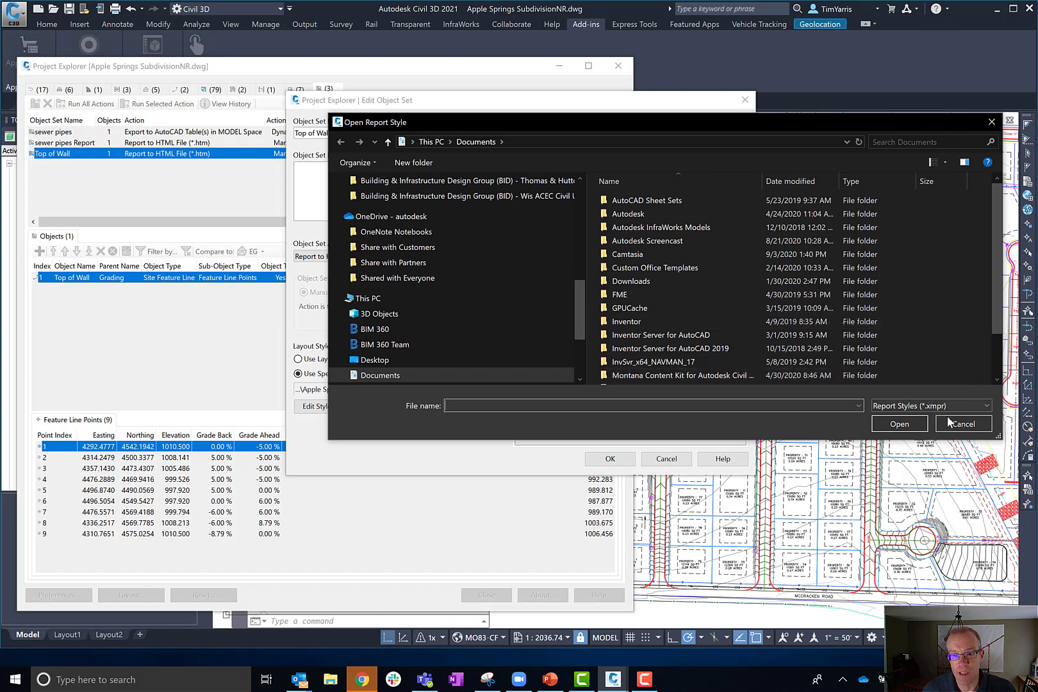
pyautogui.click(952, 426)
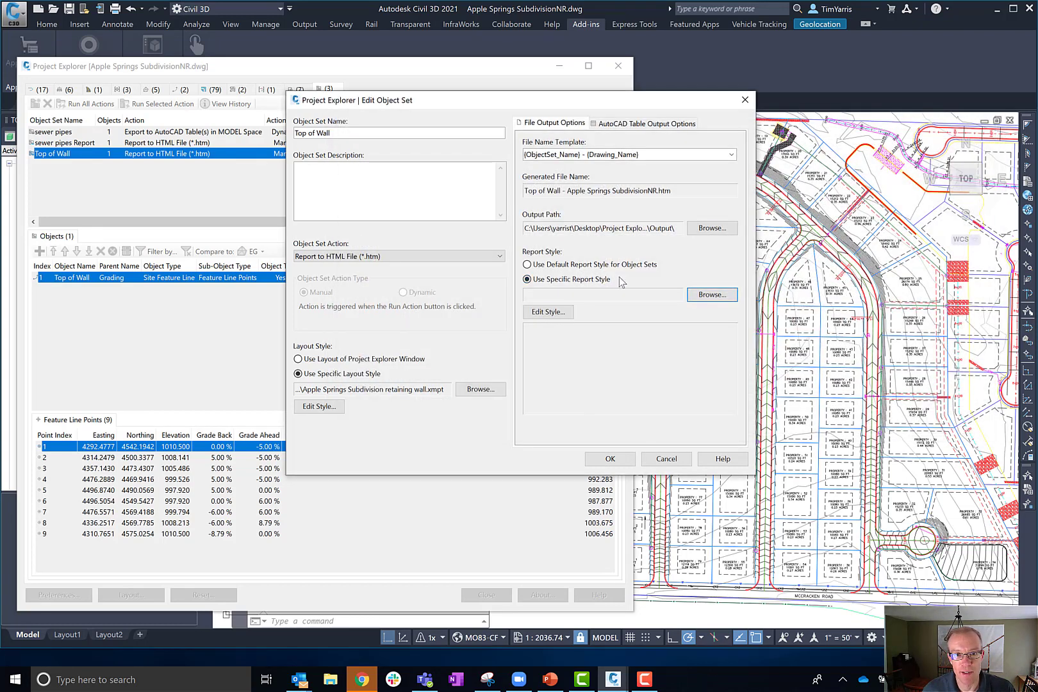
pyautogui.click(560, 313)
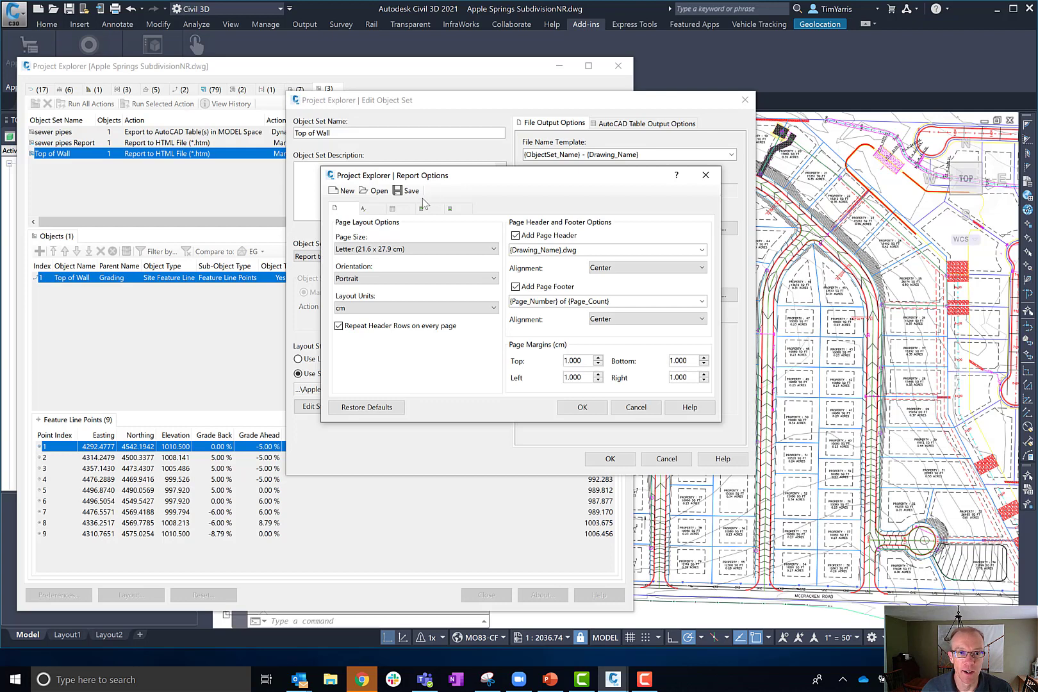
pyautogui.click(363, 209)
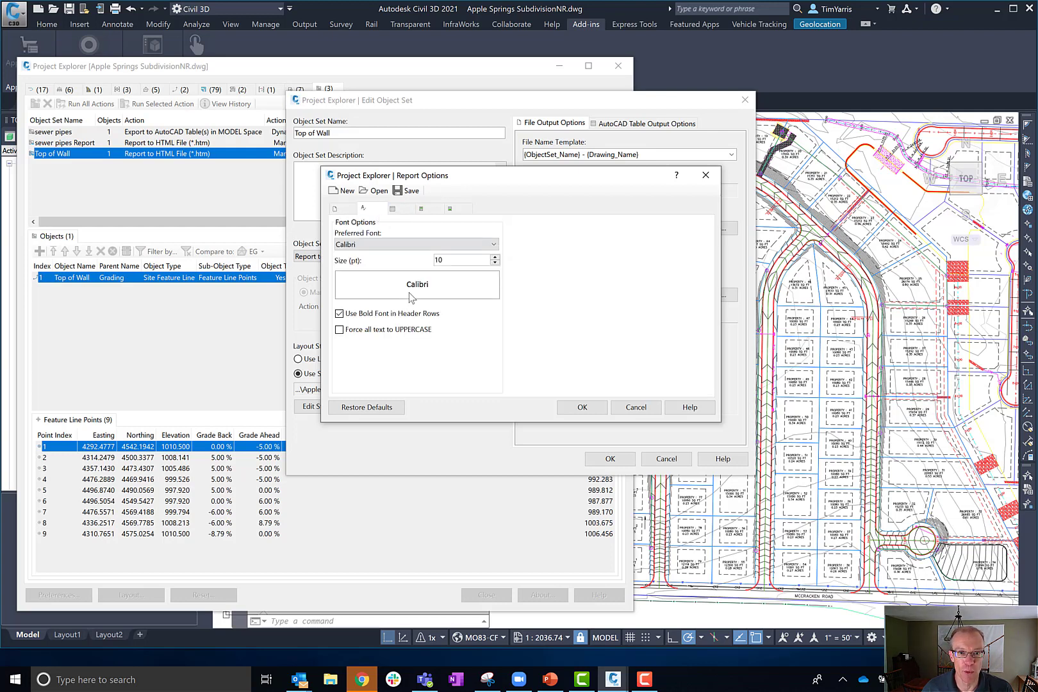
pyautogui.click(392, 209)
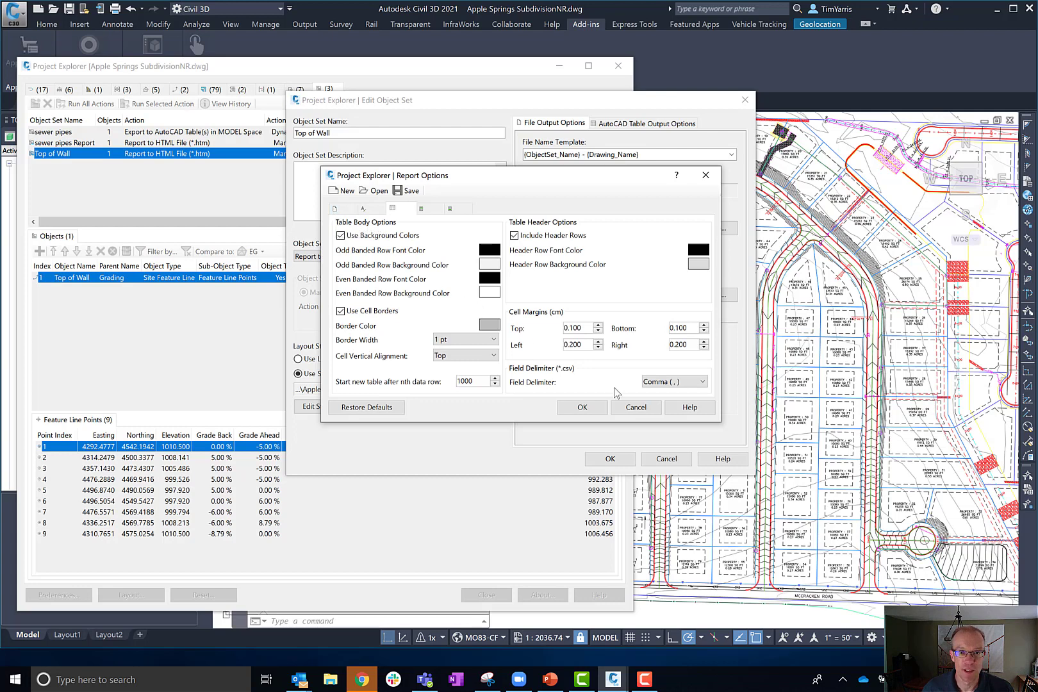
pyautogui.click(634, 407)
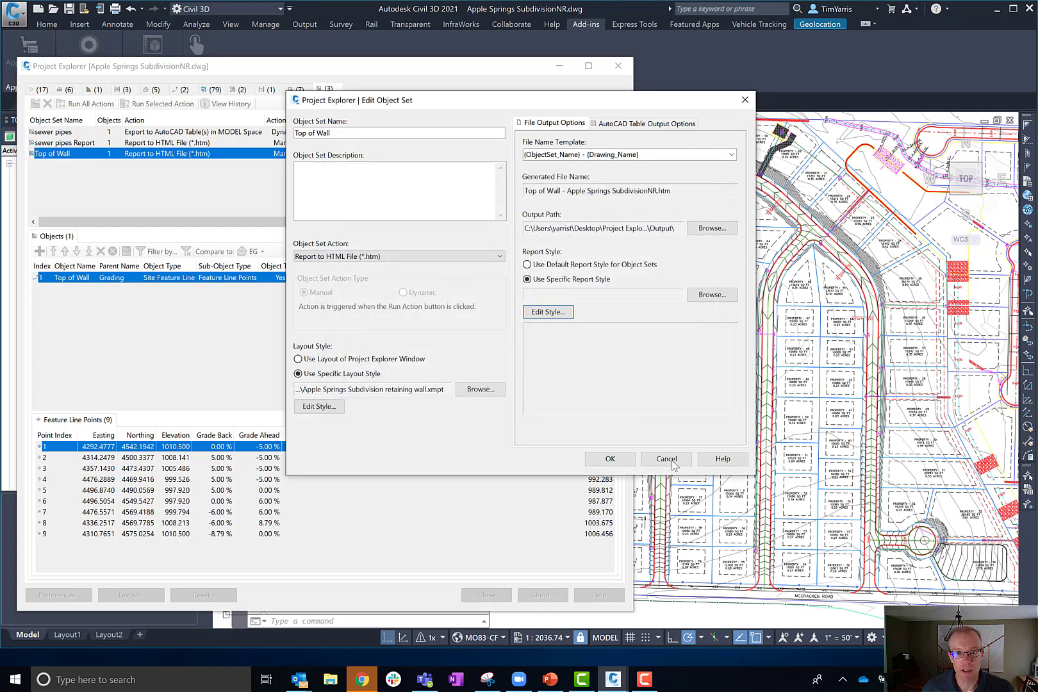
pyautogui.click(627, 459)
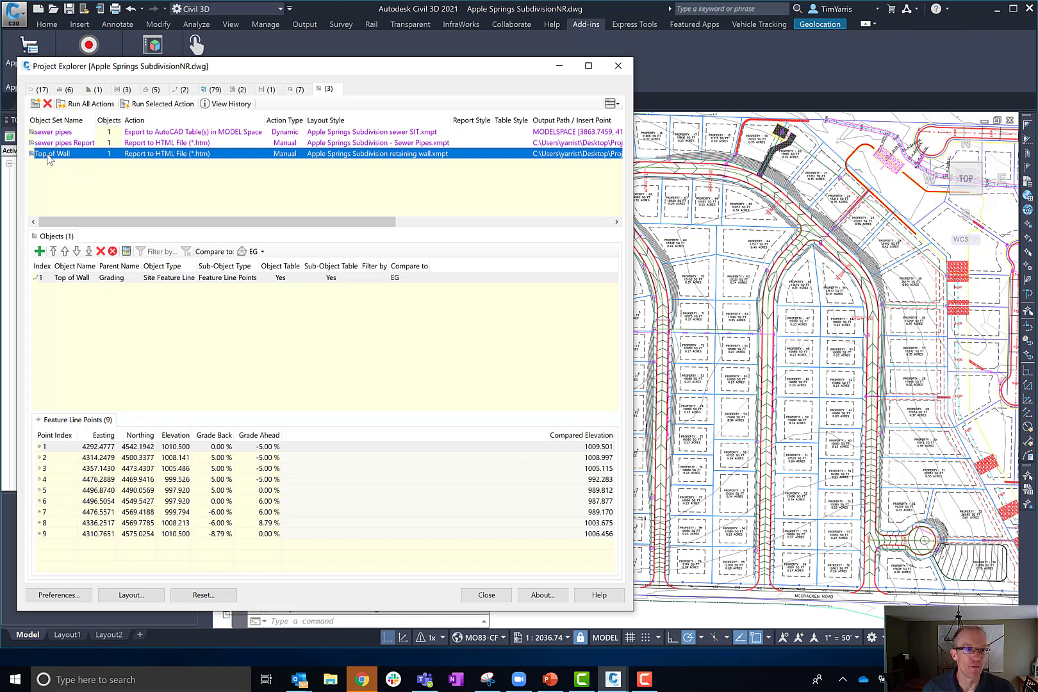
# Remove the Top of Wall feature line from the Top of Wall set, leaving 0 objects.
pyautogui.rightClick(49, 159)
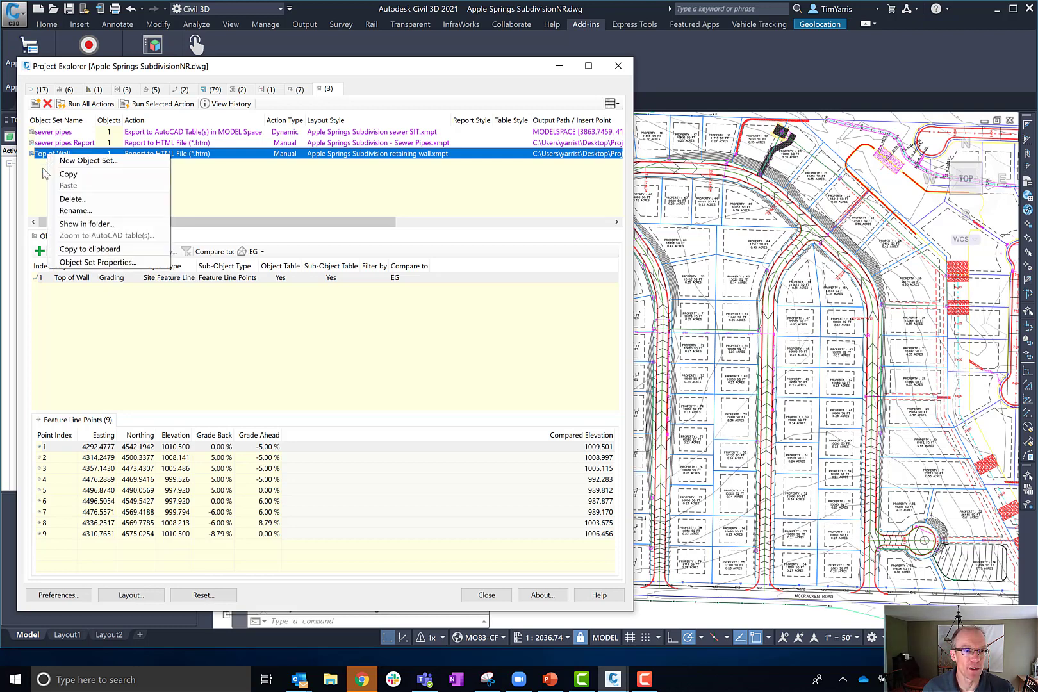
pyautogui.click(43, 170)
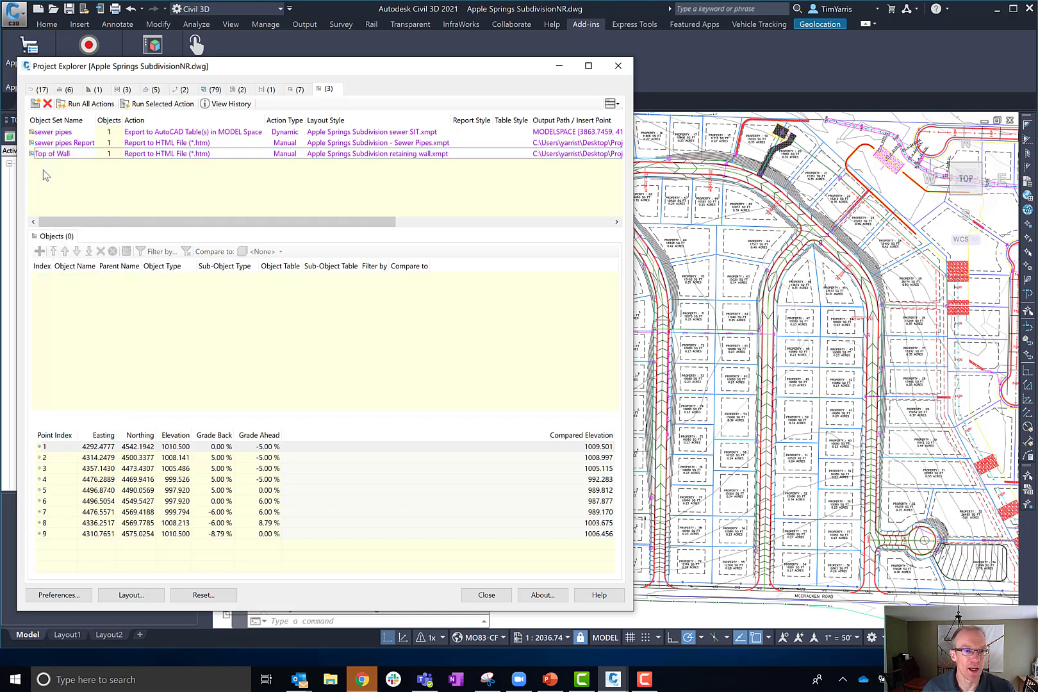
pyautogui.click(92, 154)
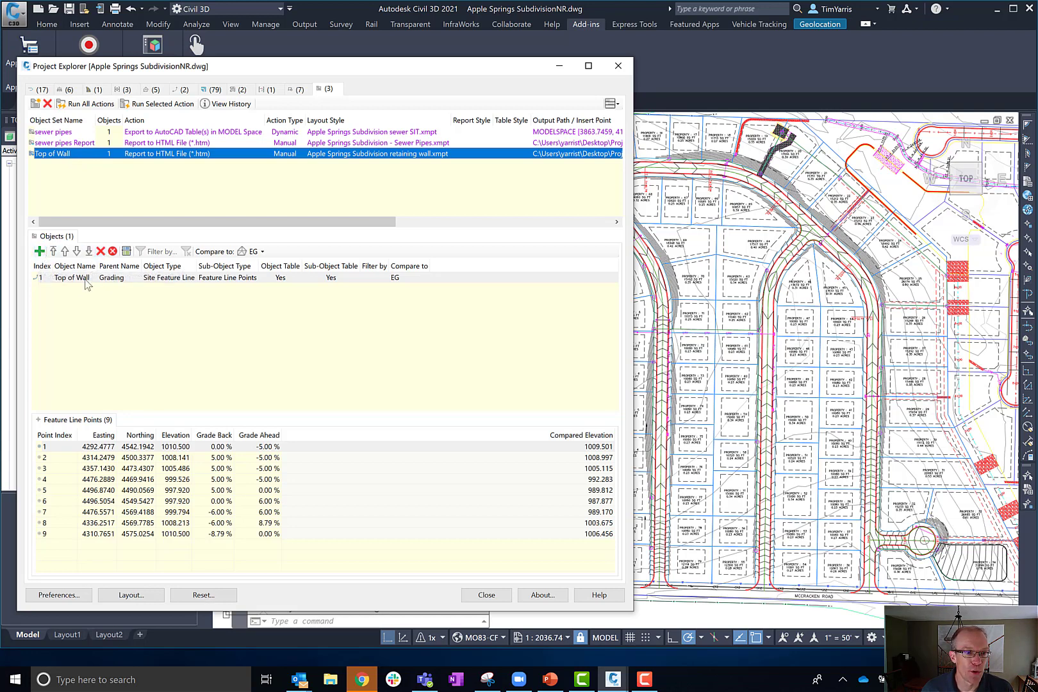
pyautogui.click(86, 280)
pyautogui.click(101, 251)
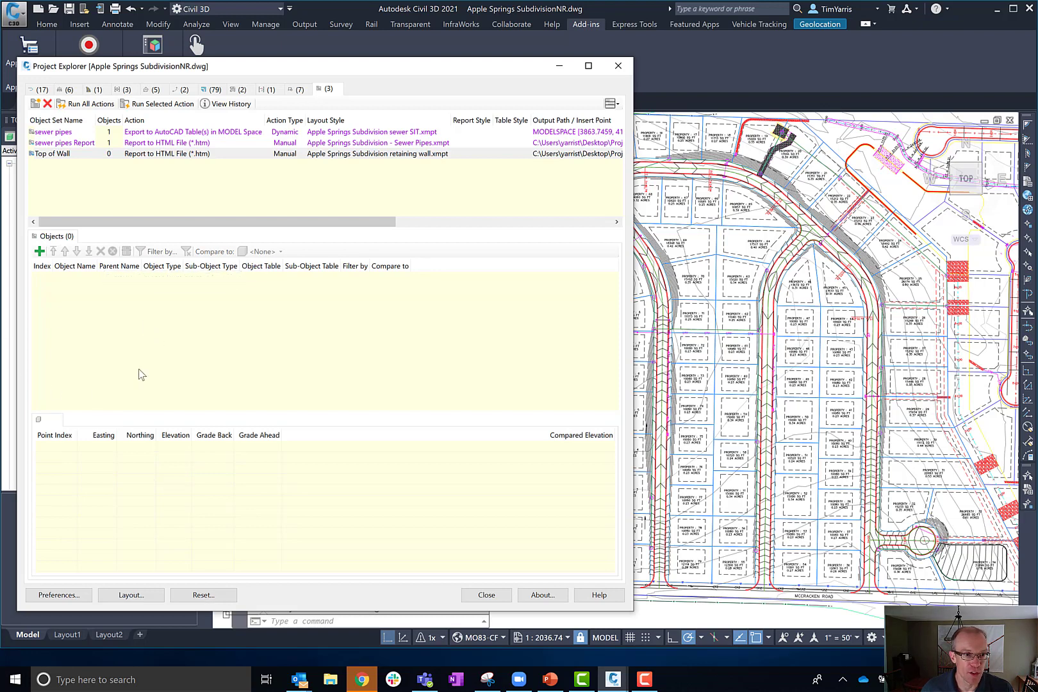
pyautogui.click(67, 155)
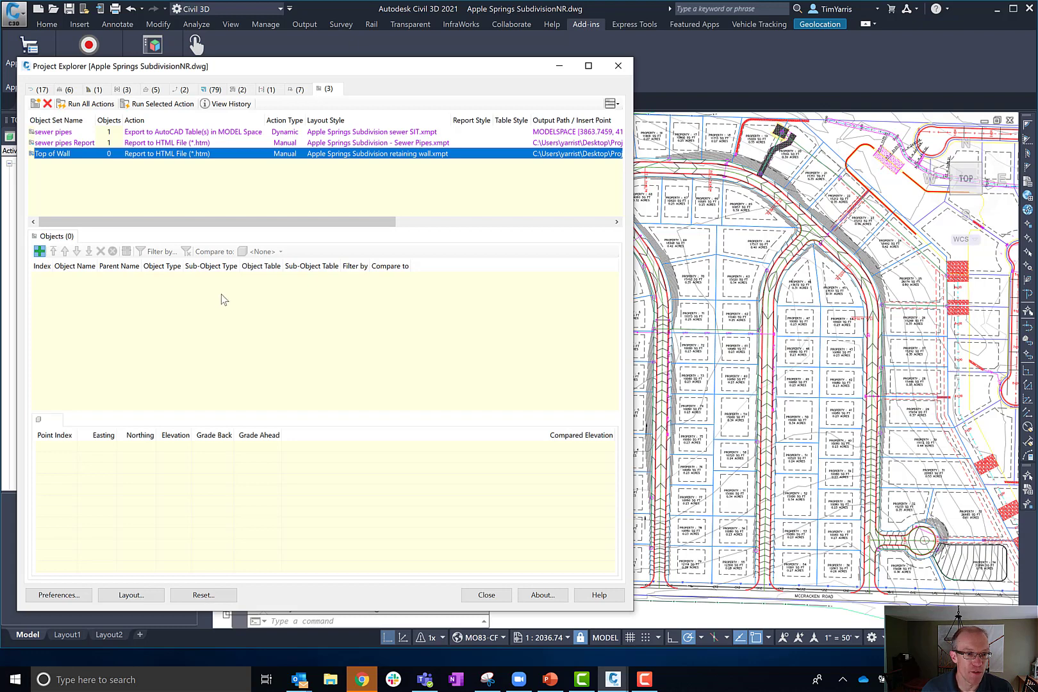
# Re-add the Top of Wall feature line to its set and run the set's report action.
pyautogui.click(39, 251)
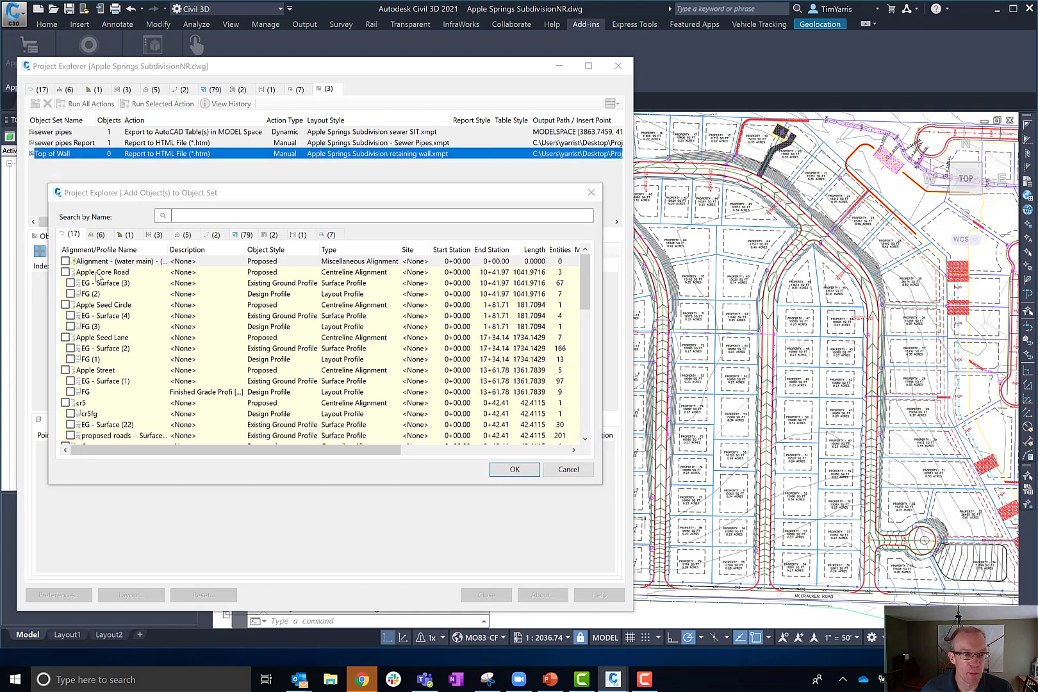
pyautogui.click(213, 235)
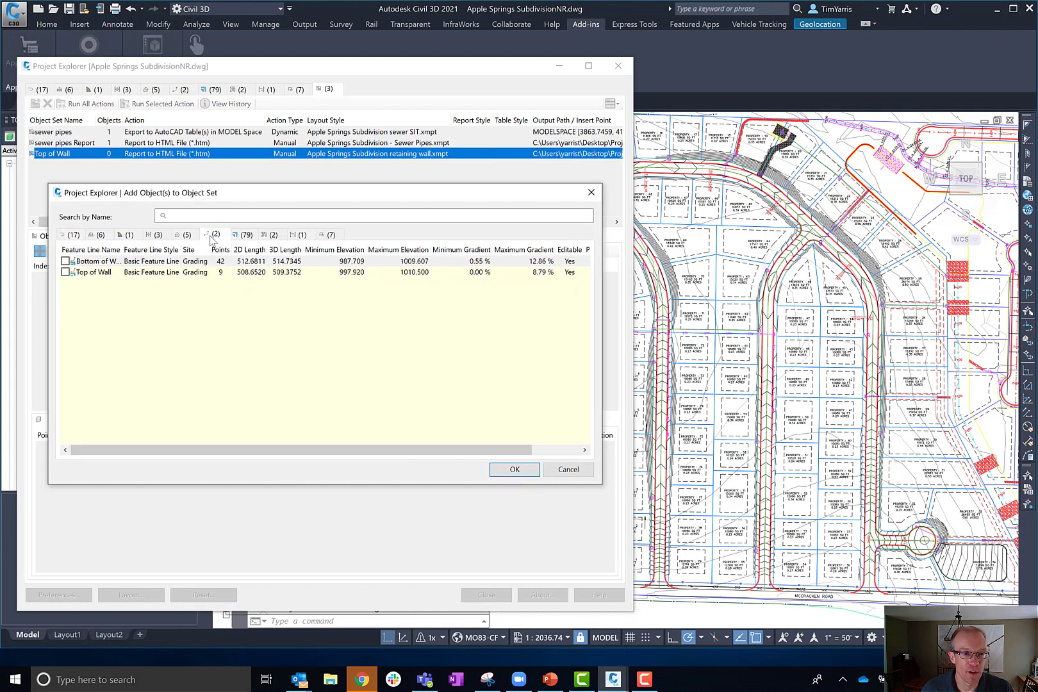
pyautogui.click(65, 272)
pyautogui.click(67, 262)
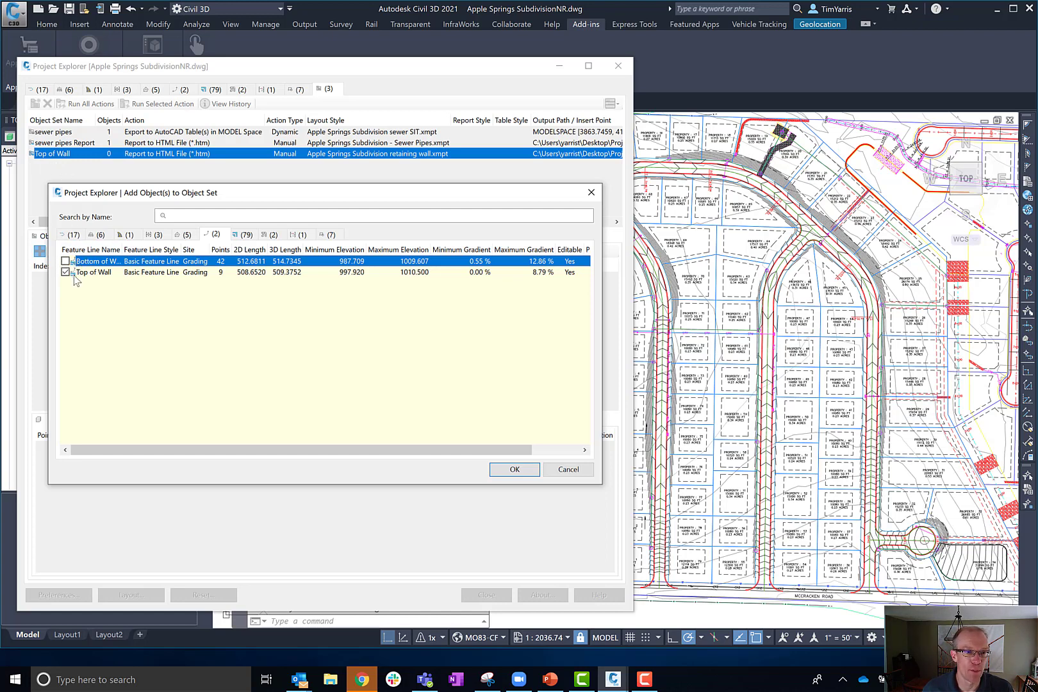
pyautogui.click(530, 469)
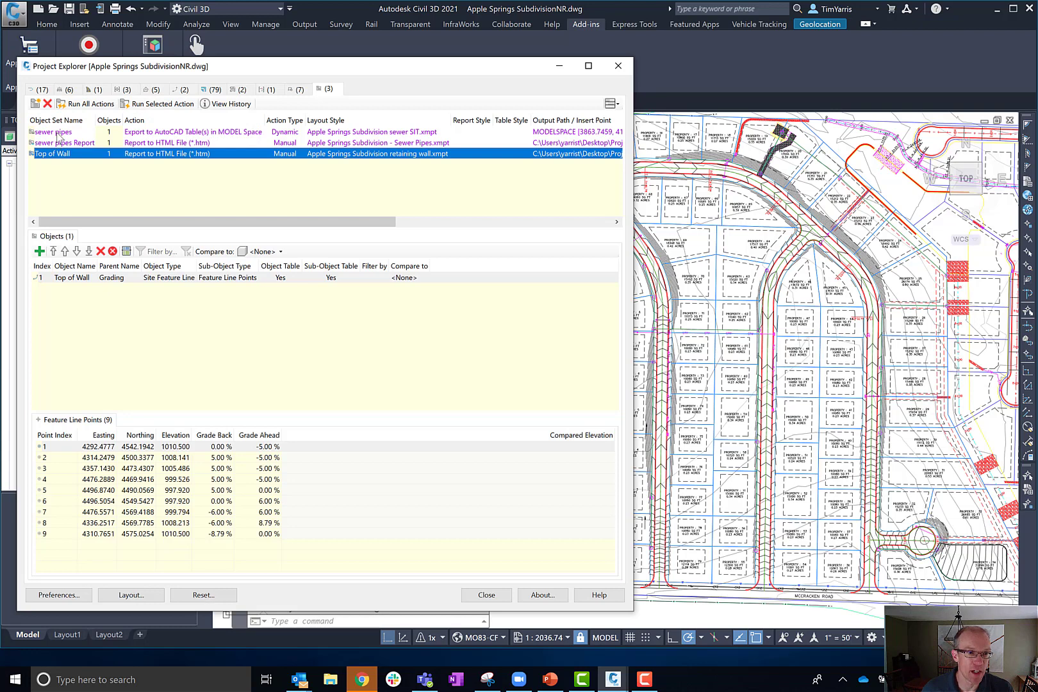
pyautogui.click(173, 106)
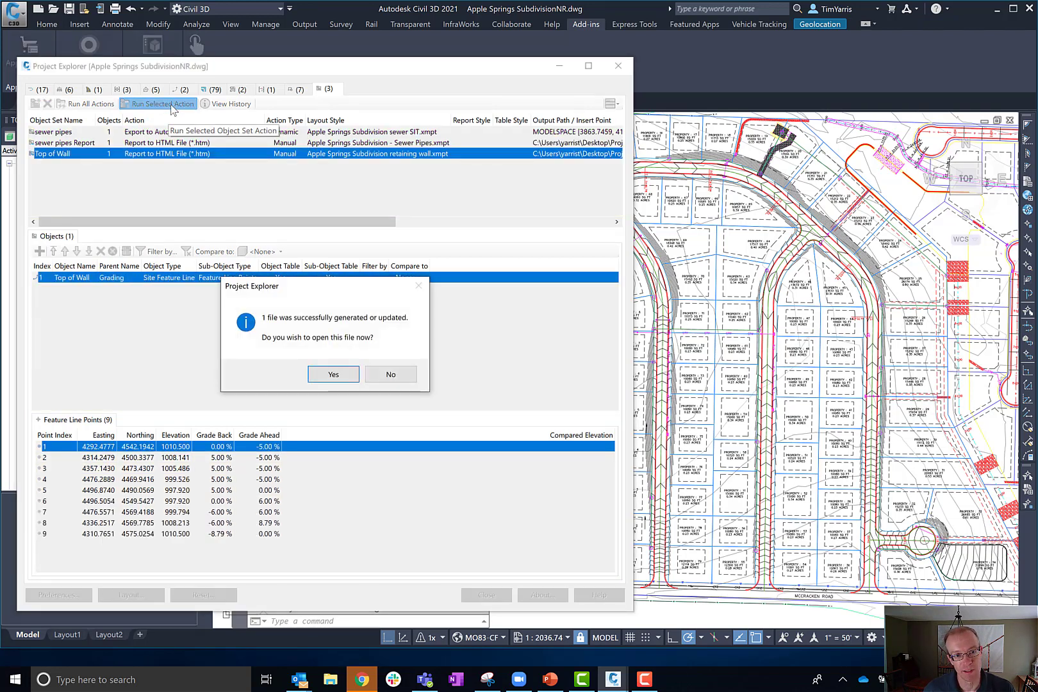
# Accept the prompt to open the generated Top of Wall HTML report.
pyautogui.click(340, 377)
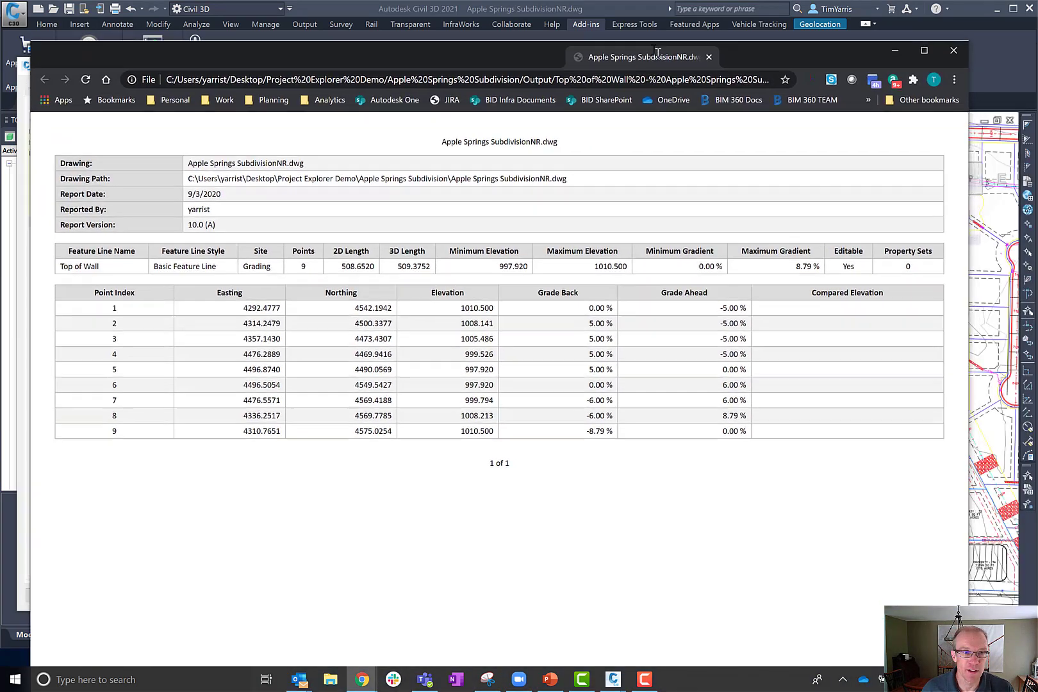
# Reposition the Chrome window to review the nine-point Top of Wall report.
pyautogui.moveTo(657, 51); pyautogui.dragTo(642, 16)
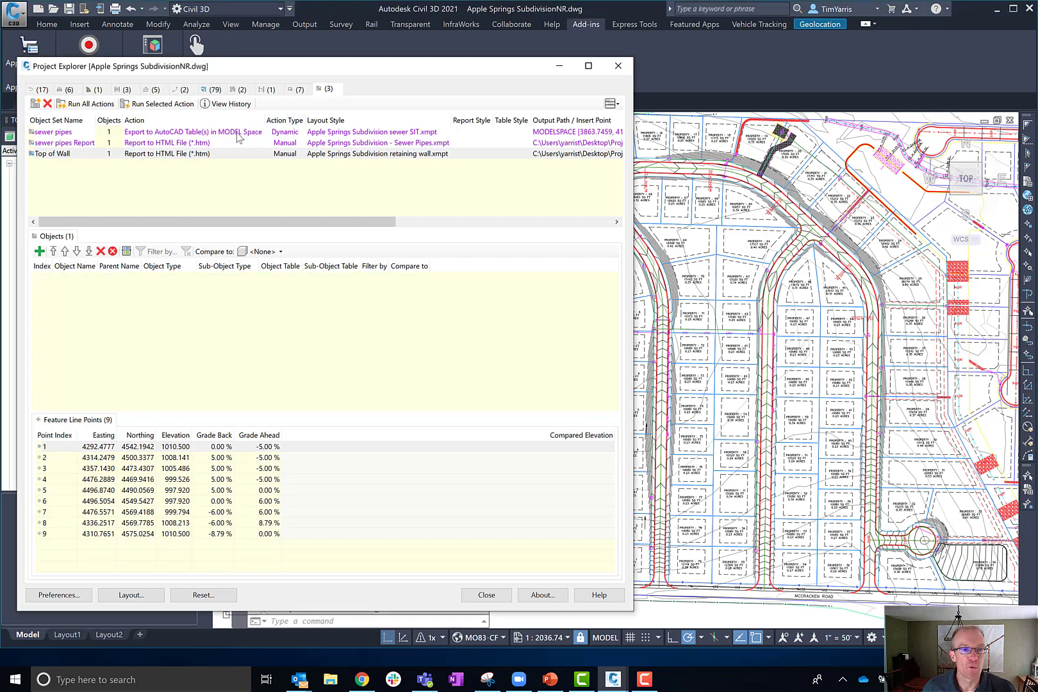
# Show the sewer pipes set and inspect sewer network 2's Pipe (23) and Pipe (27) violation.
pyautogui.click(64, 133)
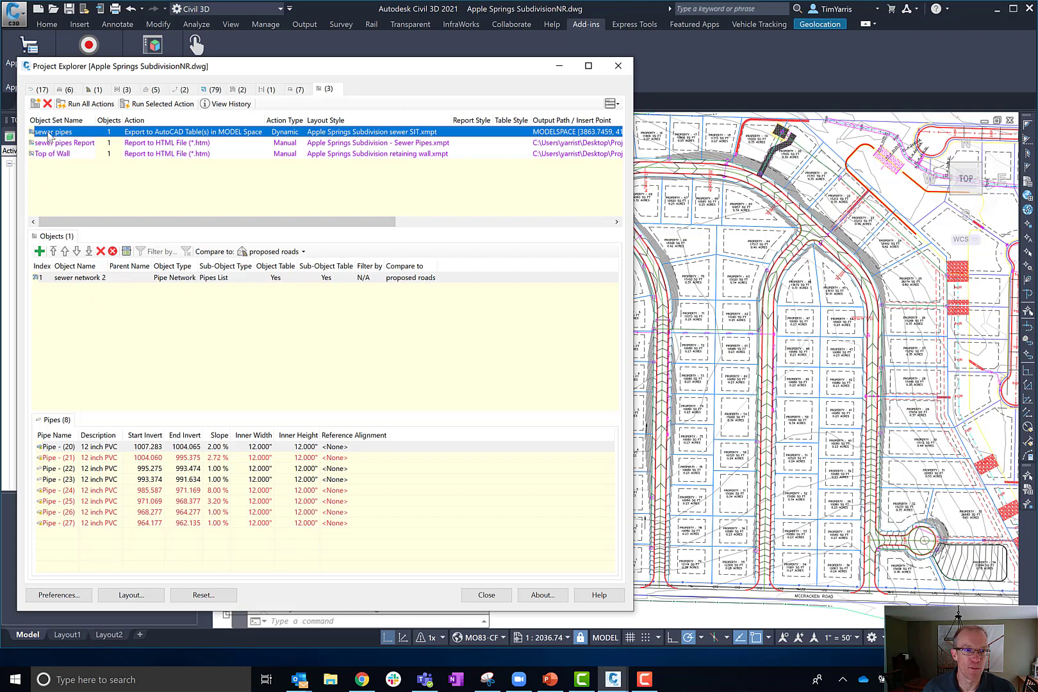
pyautogui.click(89, 282)
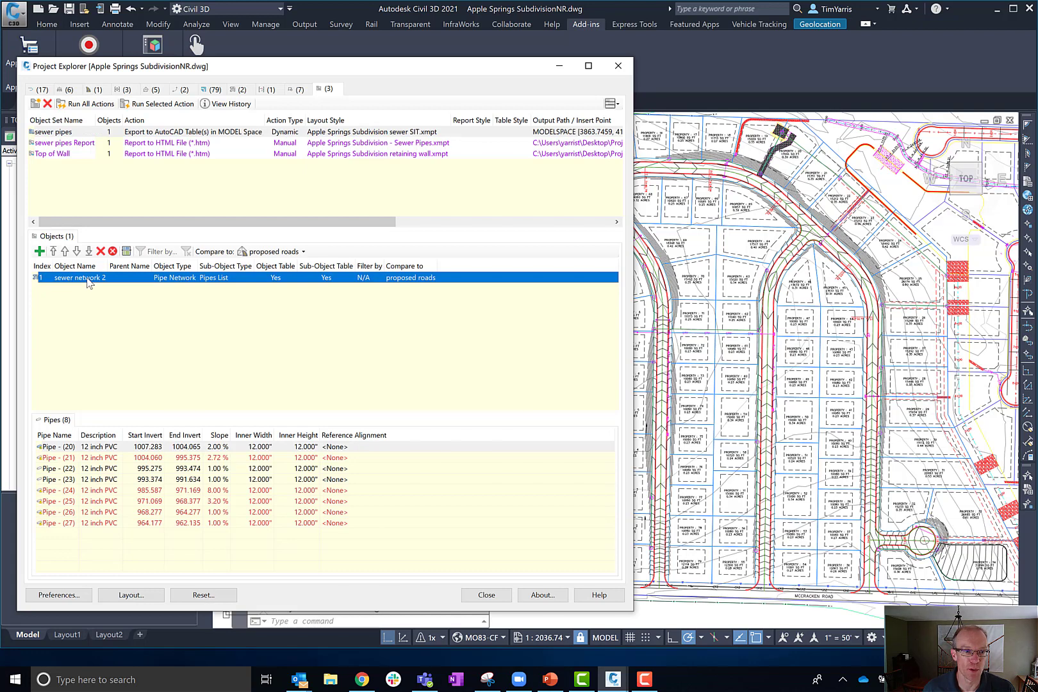
pyautogui.click(78, 479)
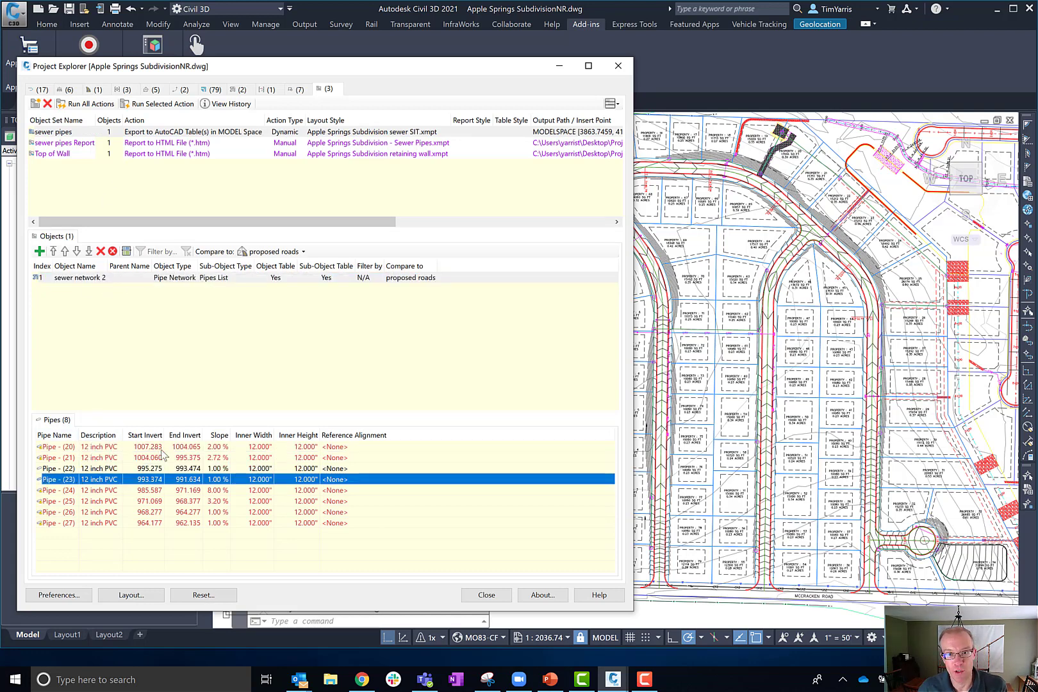
pyautogui.click(82, 522)
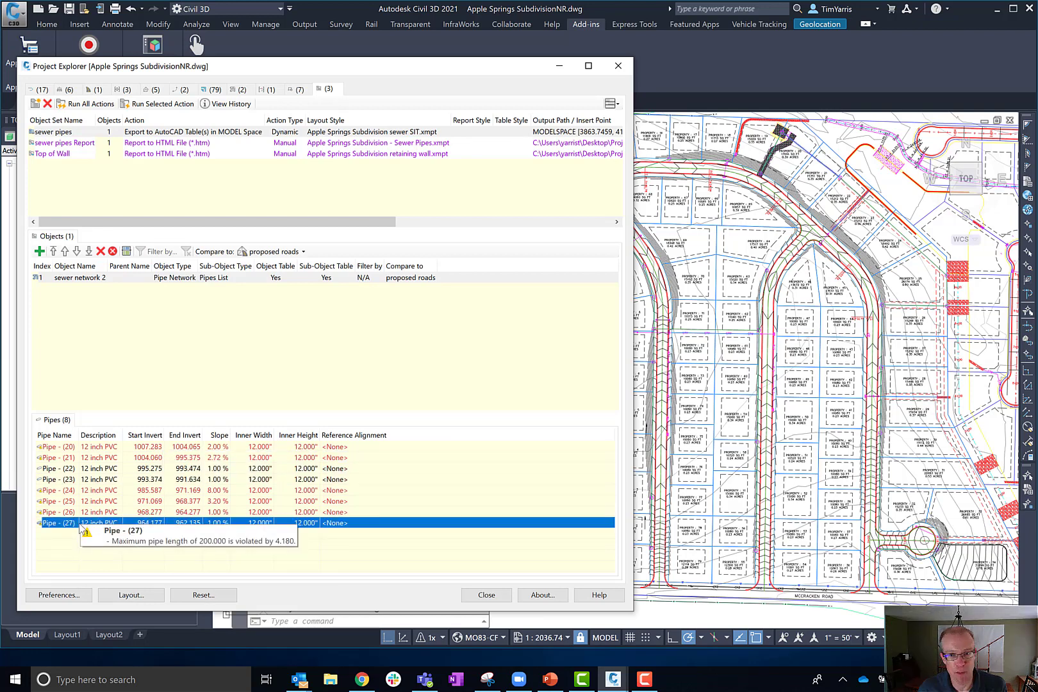
pyautogui.press('Delete')
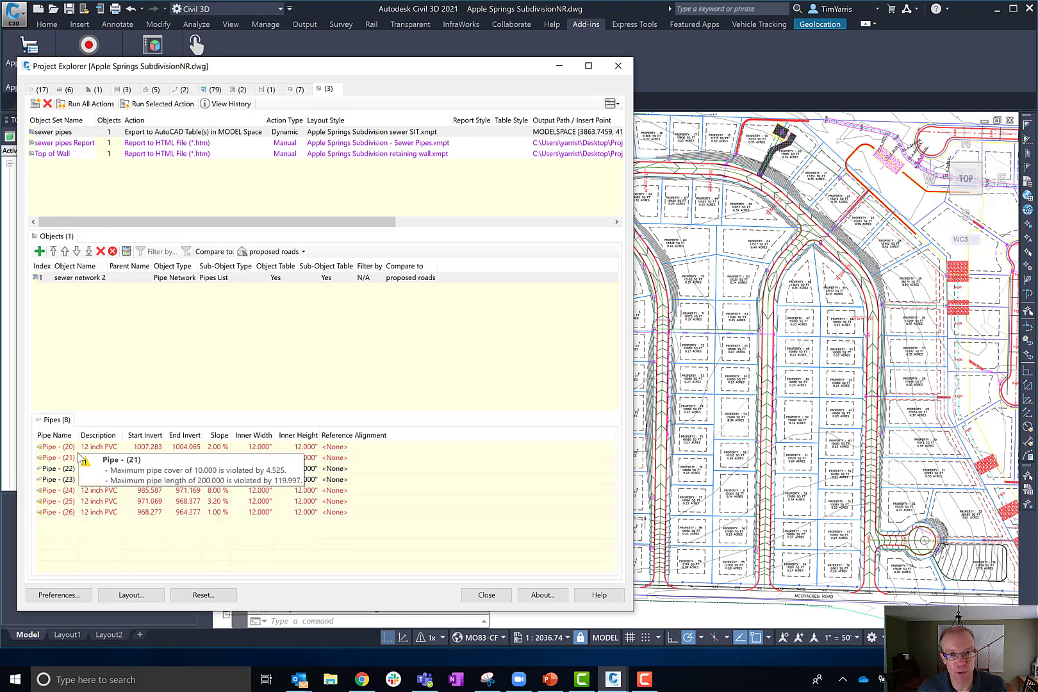
pyautogui.hotkey('ctrl', 'z')
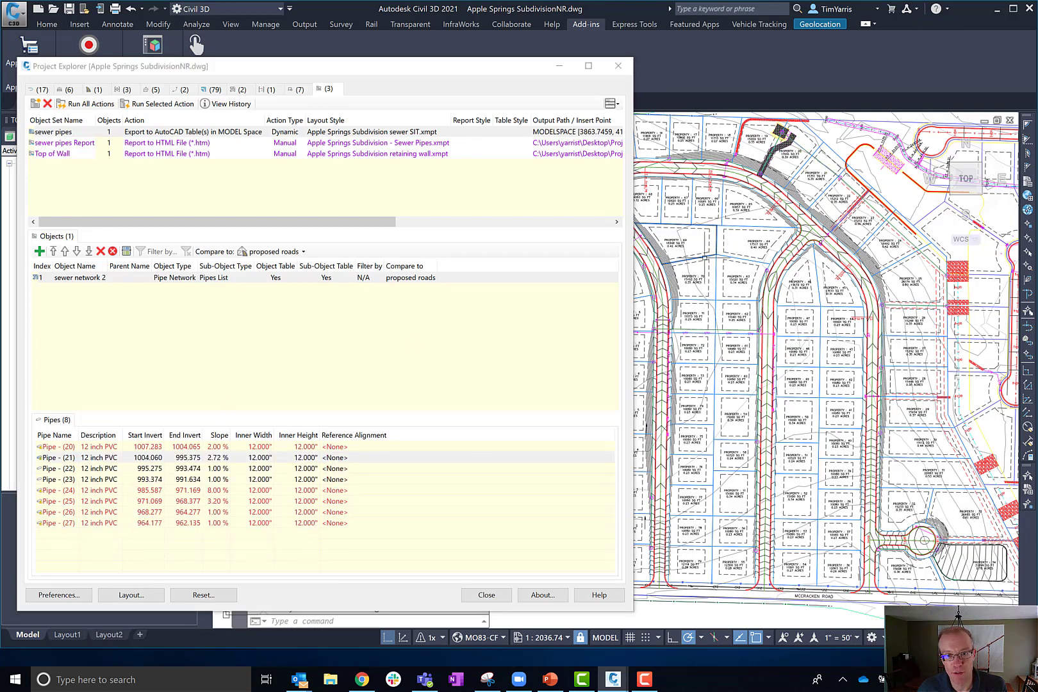
# Pan the drawing right, check Pipe (24)'s warning, and reselect the sewer pipes set.
pyautogui.write('p')
pyautogui.press('Return')
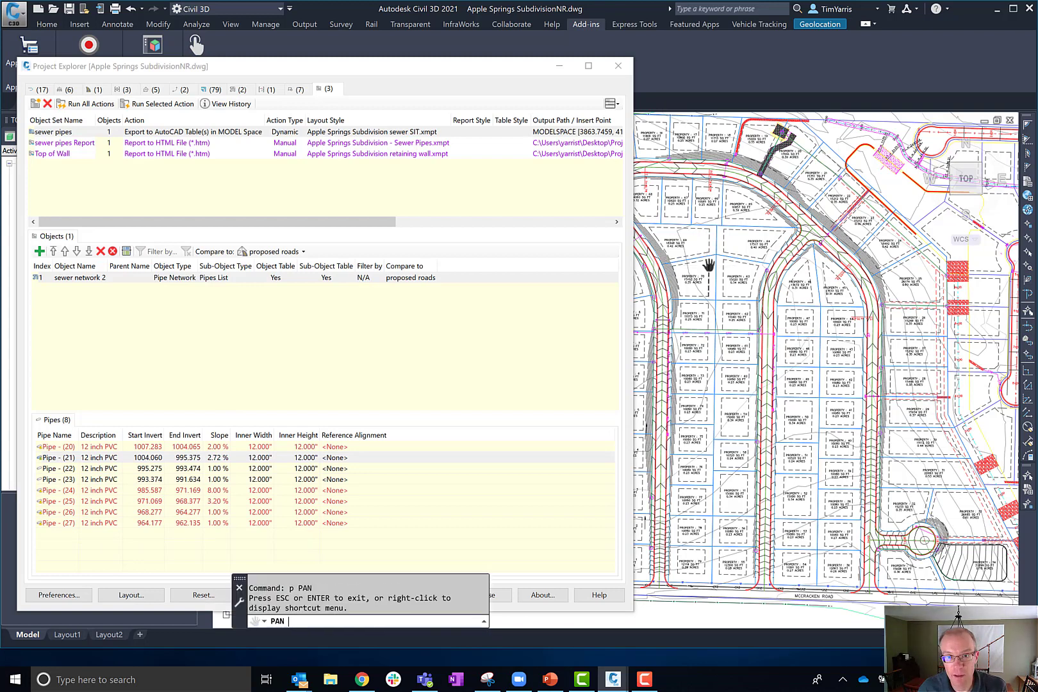
pyautogui.moveTo(692, 295); pyautogui.dragTo(792, 312)
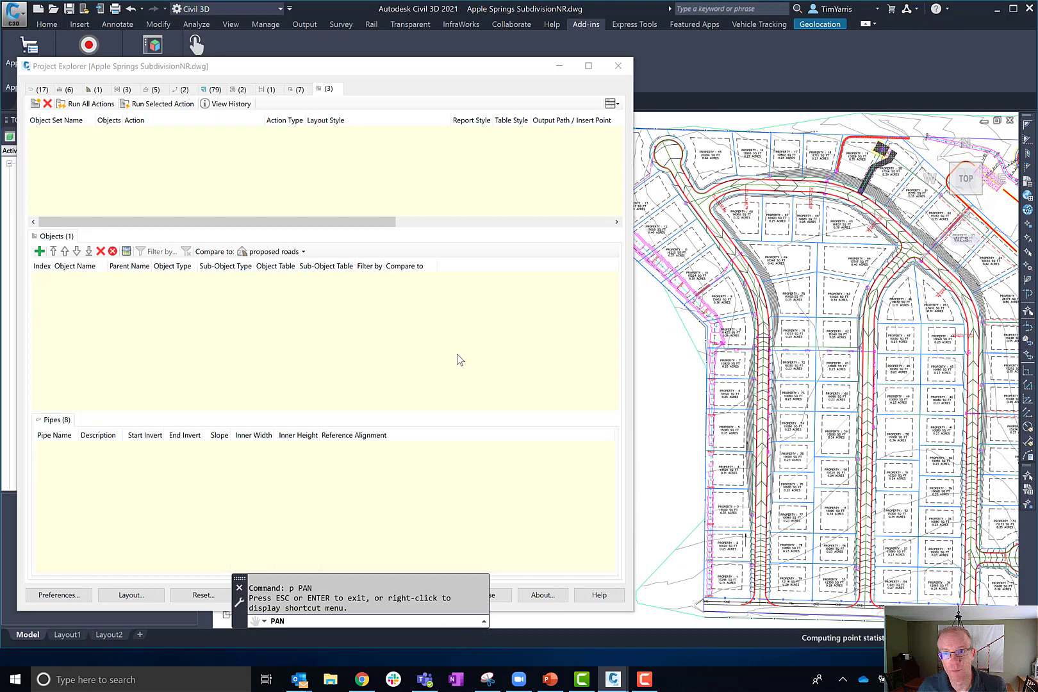
pyautogui.press('Escape')
pyautogui.click(84, 490)
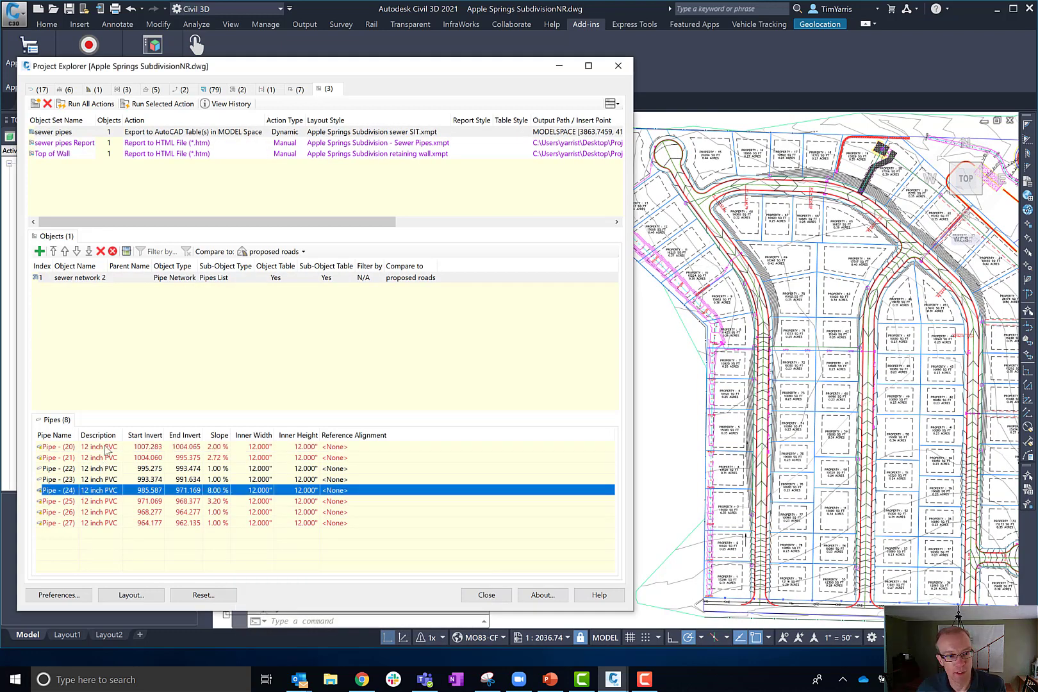
pyautogui.click(53, 426)
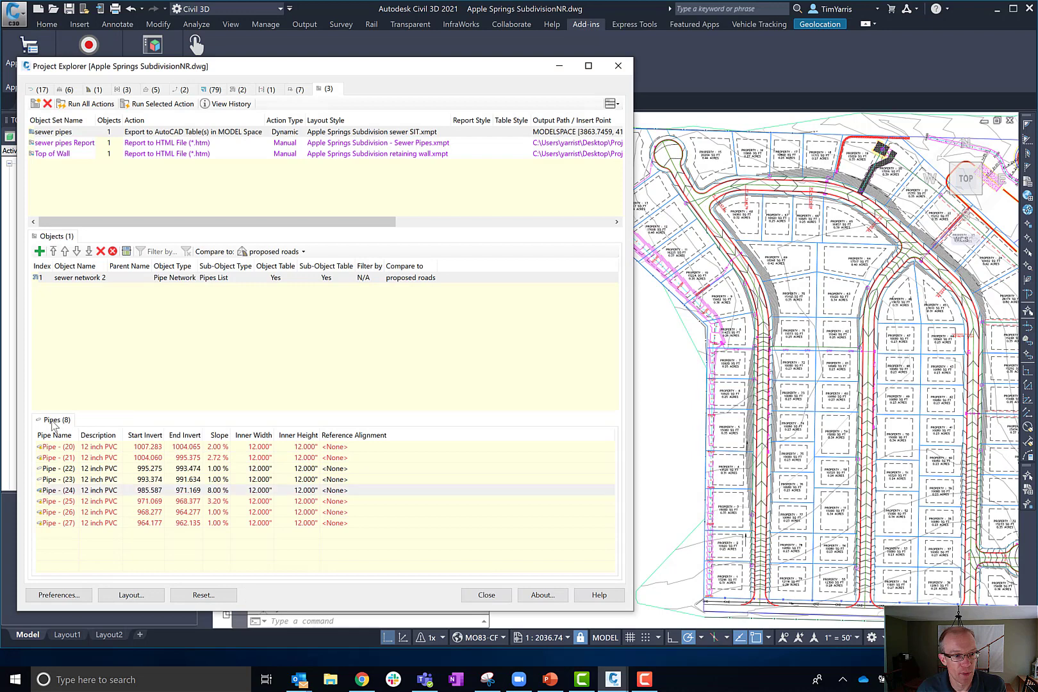
pyautogui.click(97, 279)
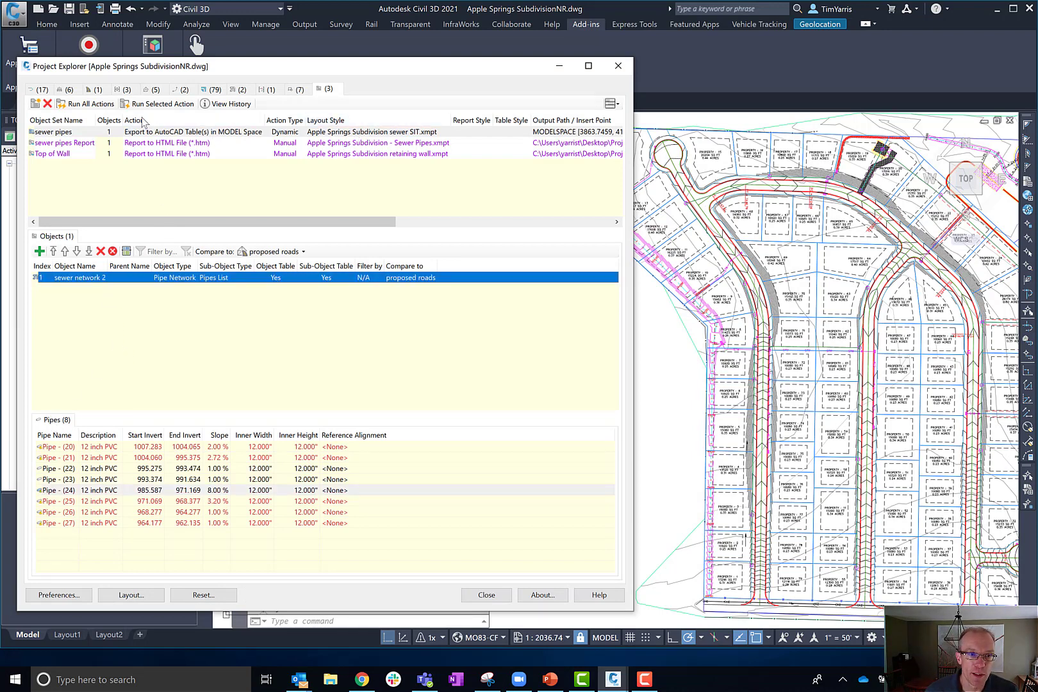
pyautogui.click(77, 132)
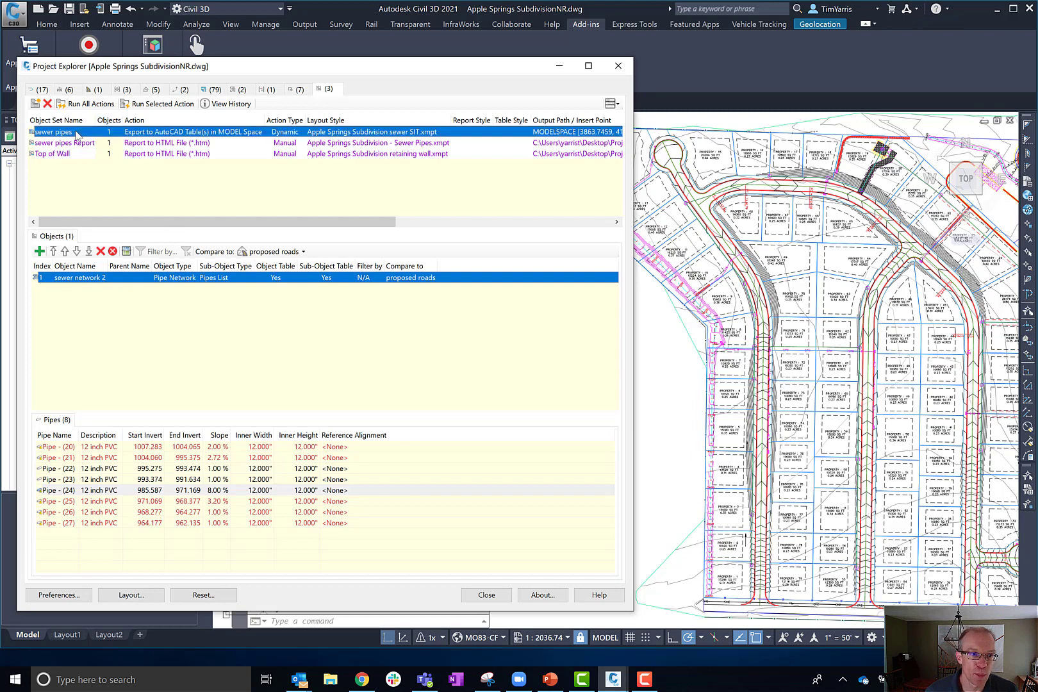
# Open the sewer pipes set's Edit Object Set settings with its dynamic model-space table export.
pyautogui.doubleClick(375, 132)
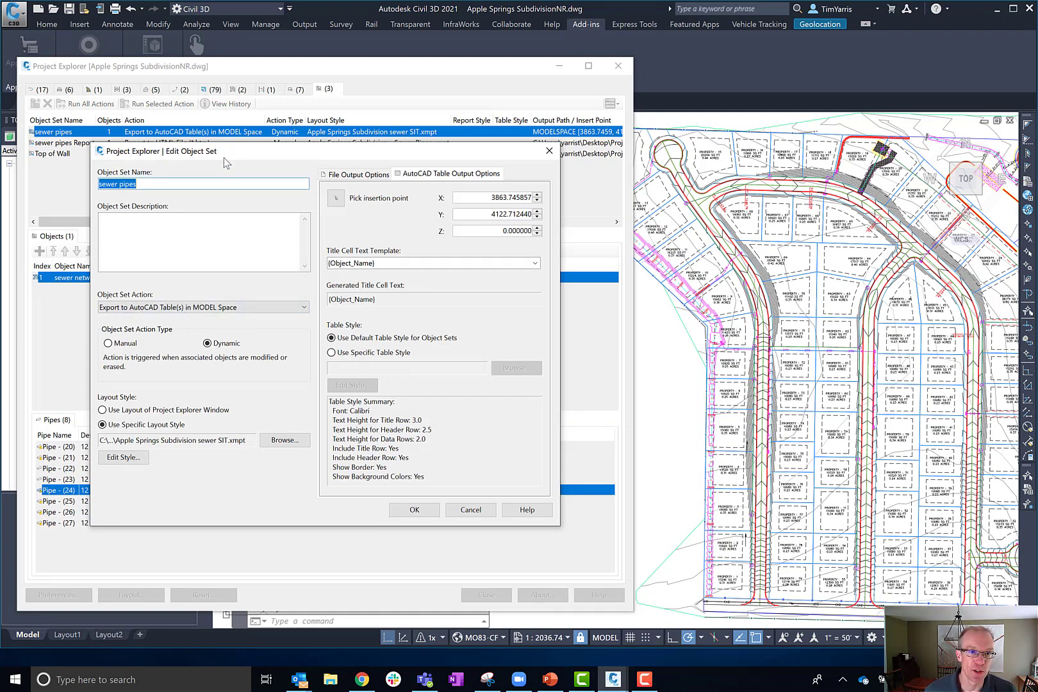
pyautogui.moveTo(231, 152); pyautogui.dragTo(223, 162)
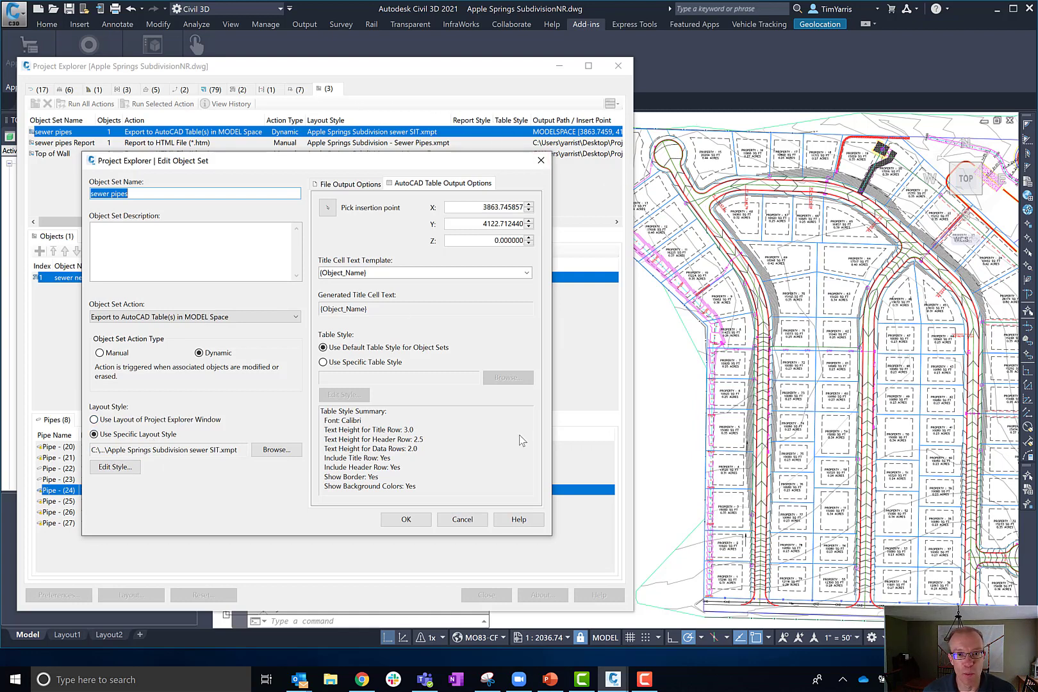
# Try a specific table style, then revert the sewer pipes export to the default style and apply.
pyautogui.click(370, 363)
pyautogui.click(345, 395)
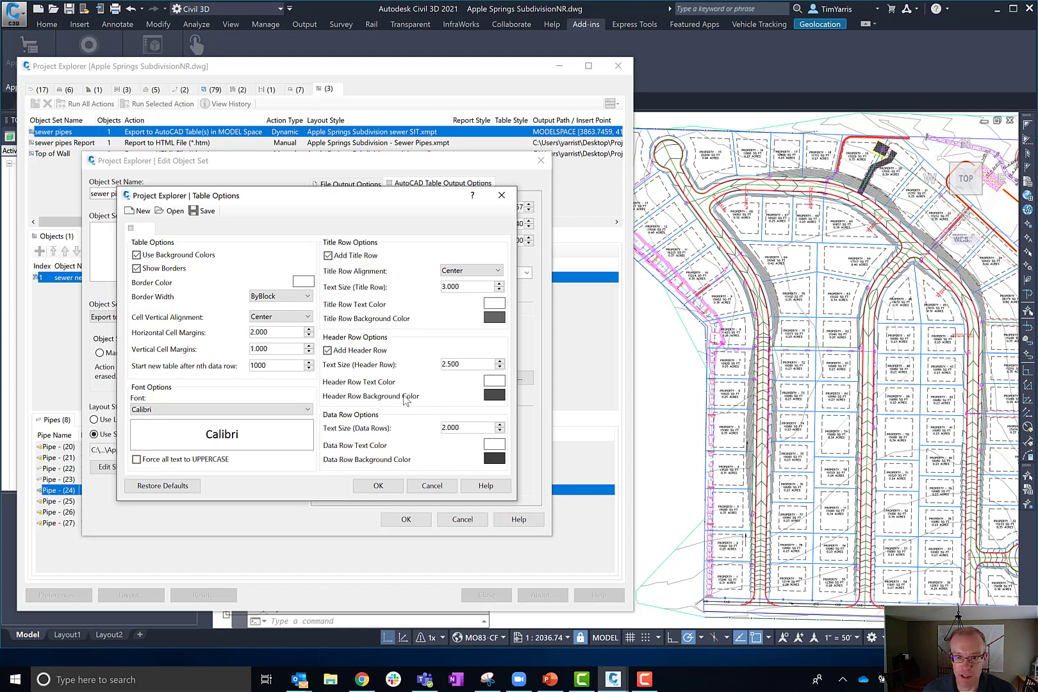
pyautogui.click(432, 488)
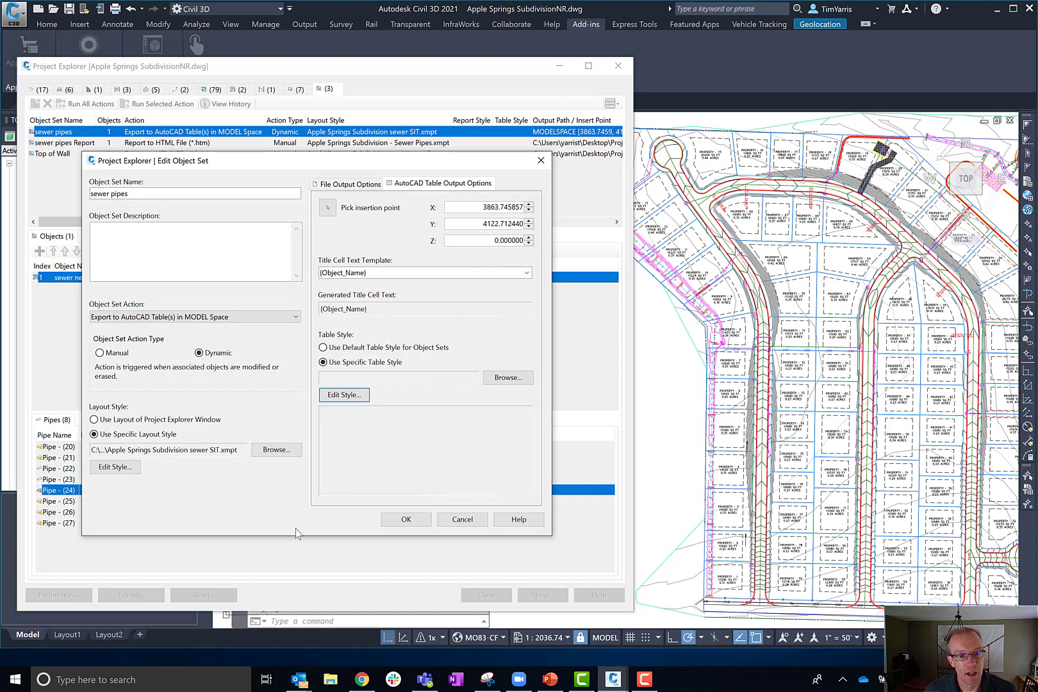
pyautogui.click(413, 520)
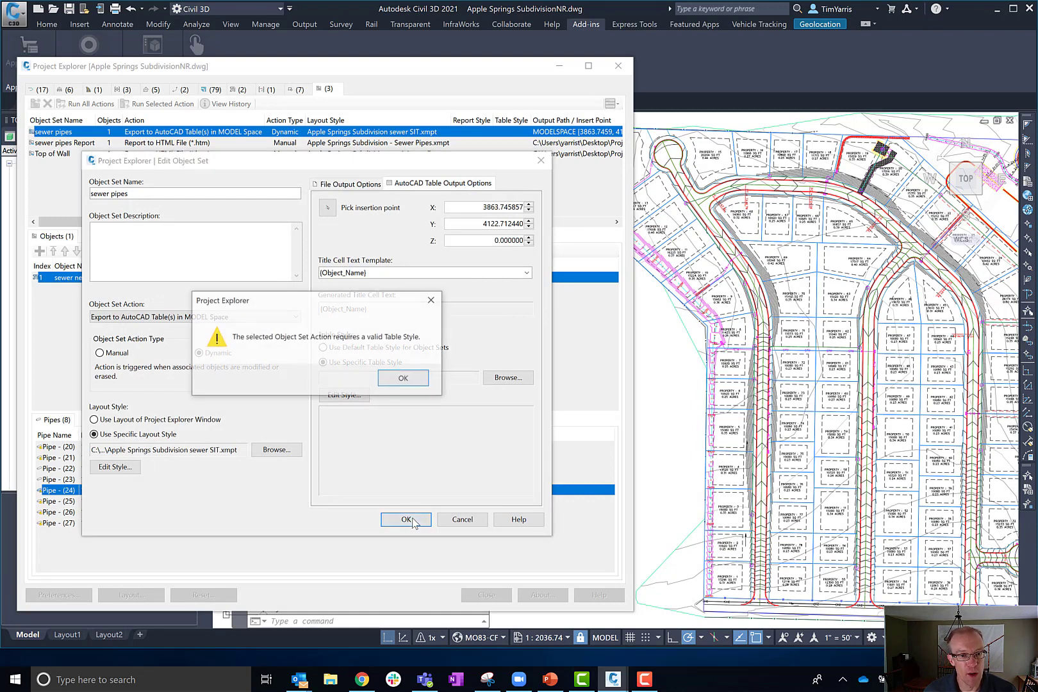
pyautogui.click(401, 376)
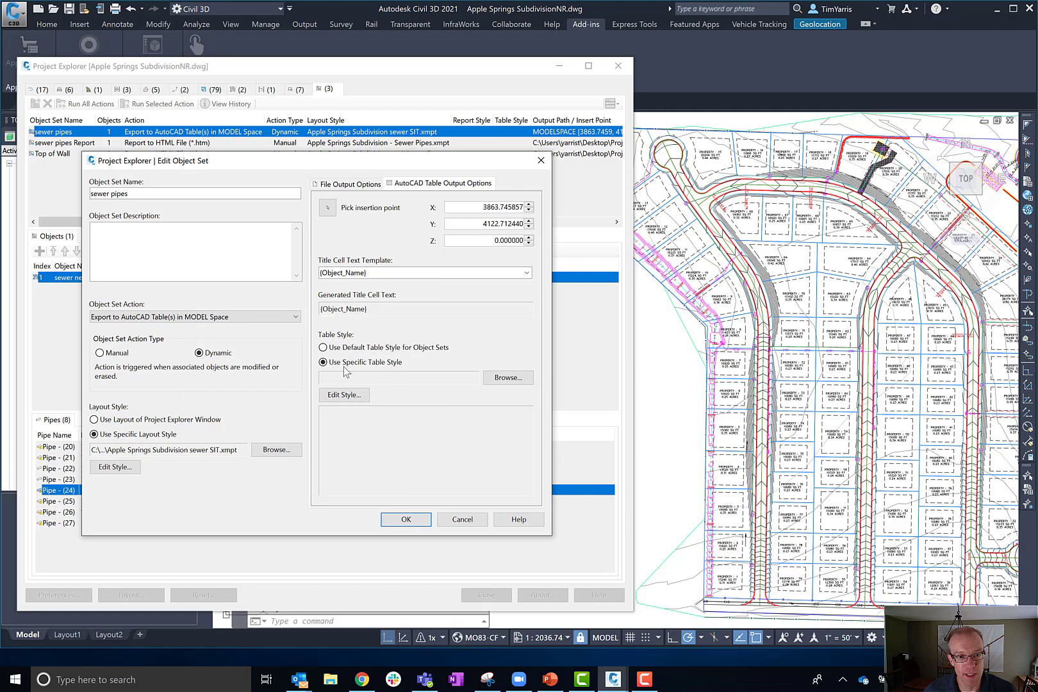
pyautogui.click(413, 348)
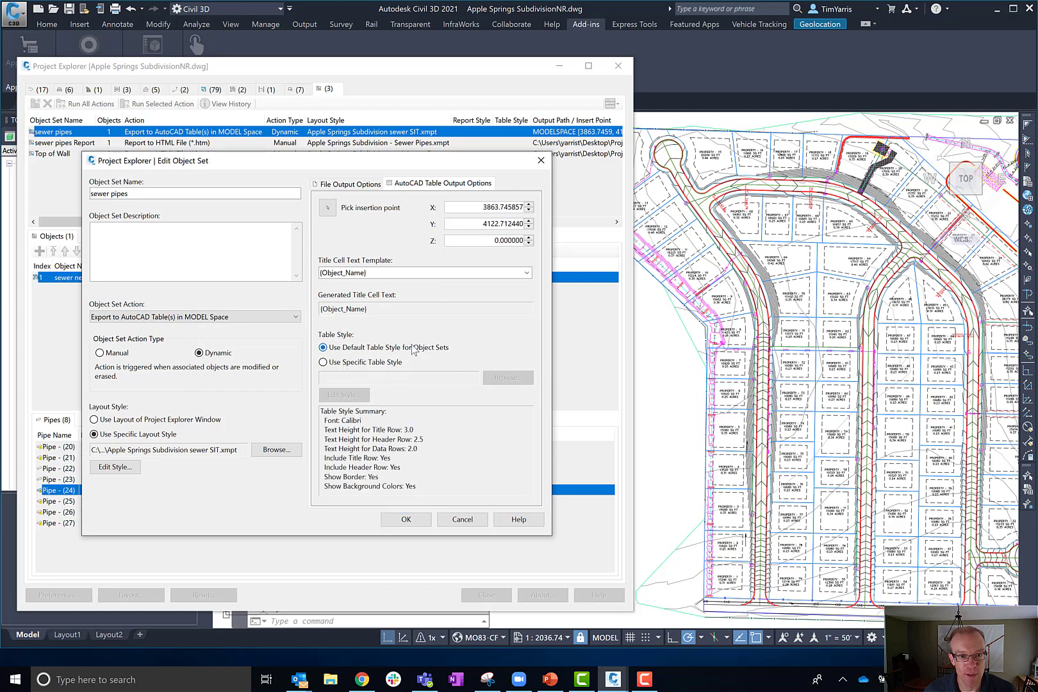
pyautogui.click(421, 521)
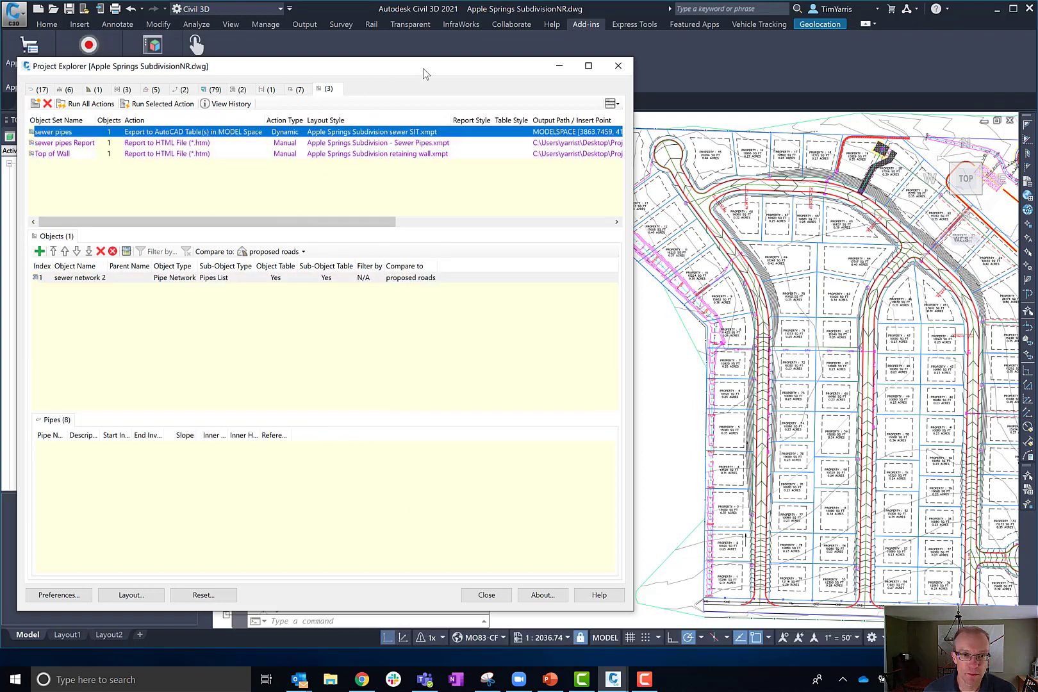
# Move Project Explorer aside and export the sewer pipes table into the drawing.
pyautogui.moveTo(415, 73); pyautogui.dragTo(386, 183)
pyautogui.moveTo(404, 297); pyautogui.dragTo(448, 44)
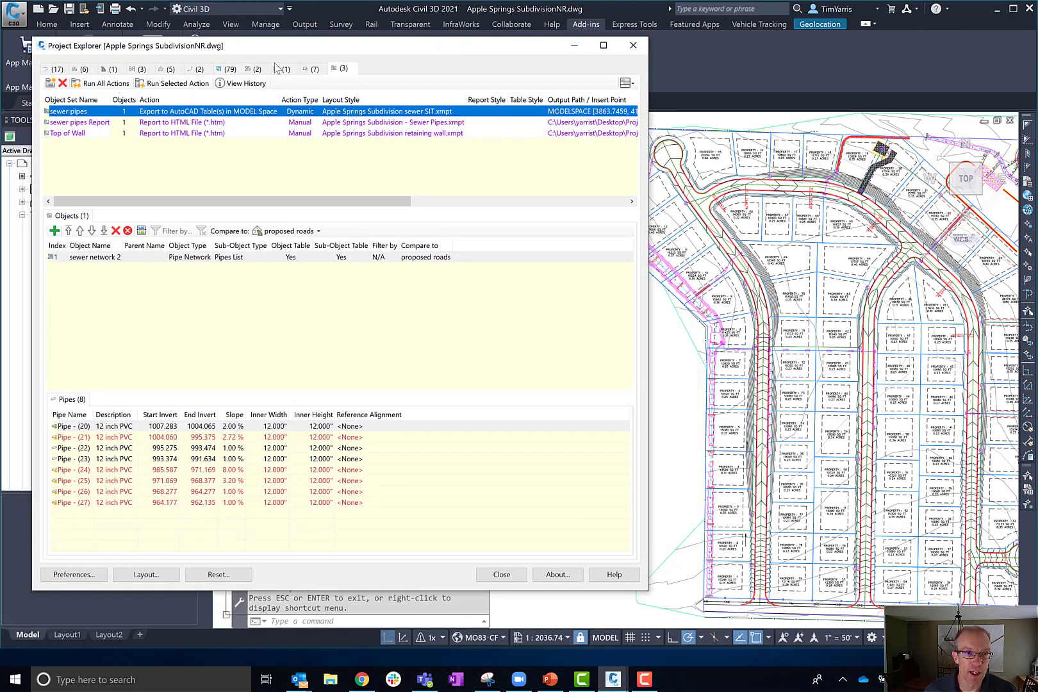
pyautogui.click(187, 84)
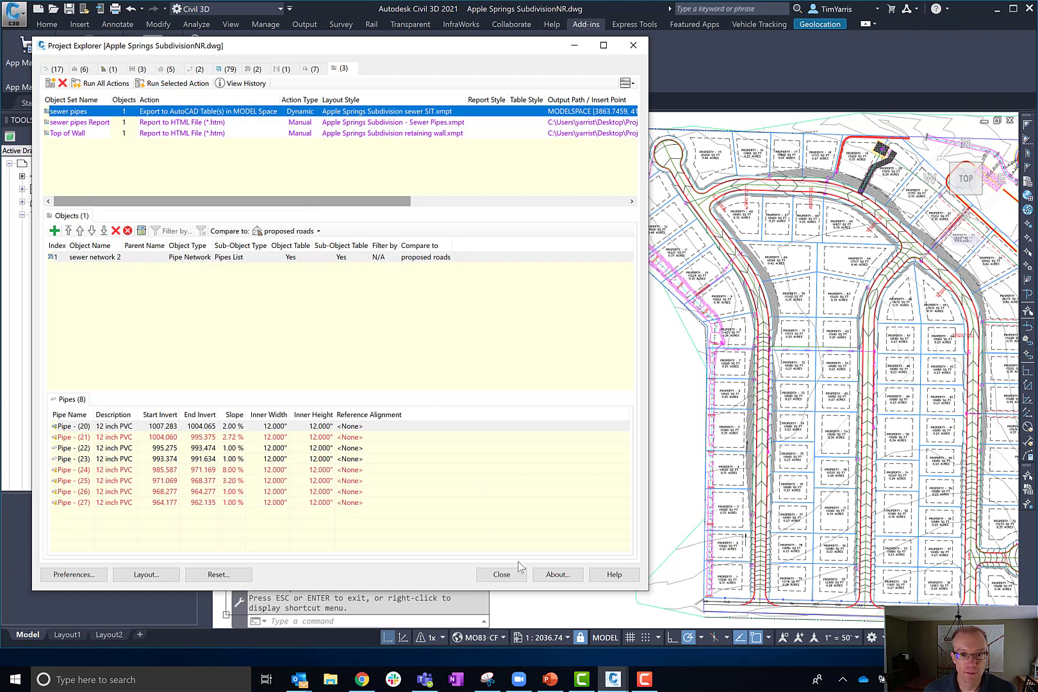
pyautogui.moveTo(516, 46)
pyautogui.mouseDown()
pyautogui.moveTo(460, 117)
pyautogui.moveTo(333, 402)
pyautogui.mouseUp()
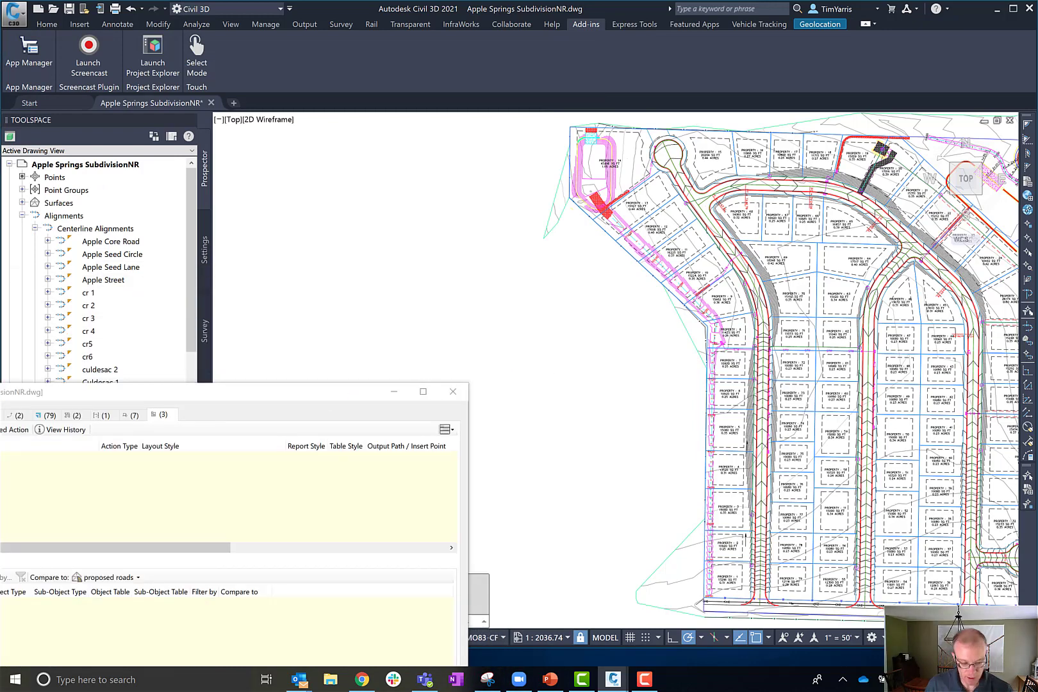
# Pan model space with P to bring the sewer network 2 pipe table into view and select it.
pyautogui.scroll(-6, 769, 568)
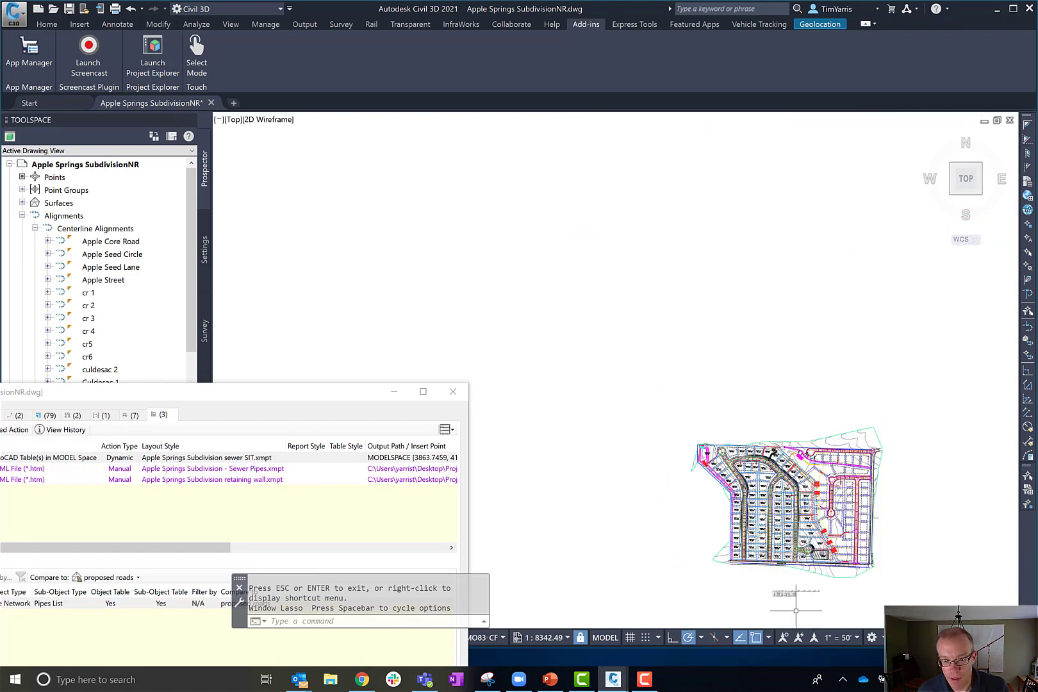
pyautogui.scroll(3, 787, 599)
pyautogui.scroll(8, 729, 557)
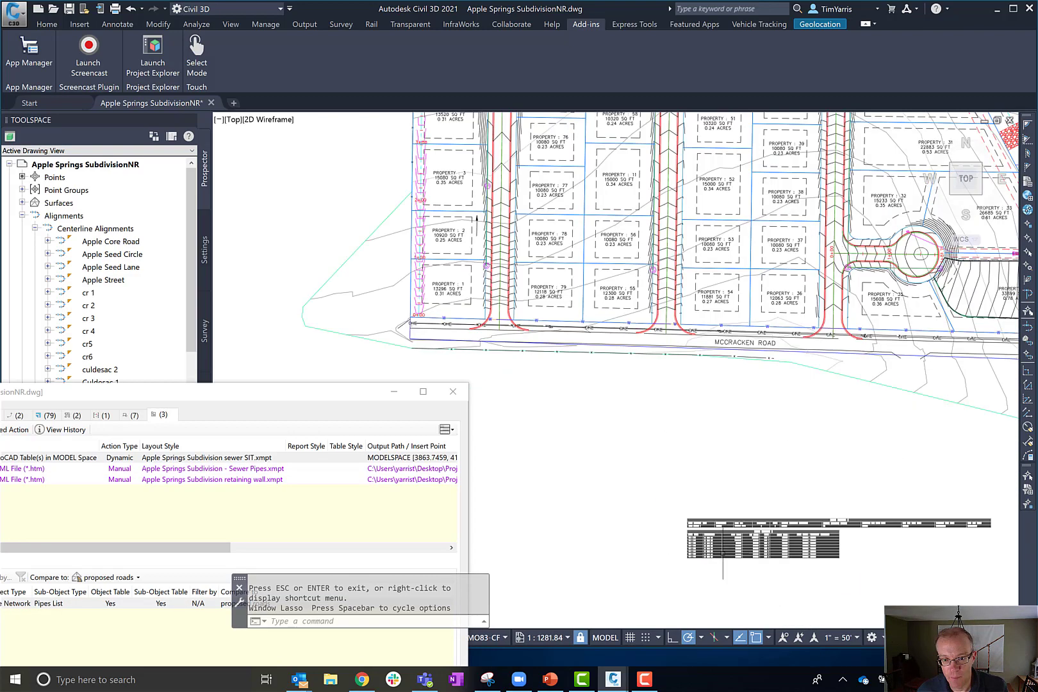
pyautogui.scroll(2, 722, 552)
pyautogui.scroll(4, 723, 552)
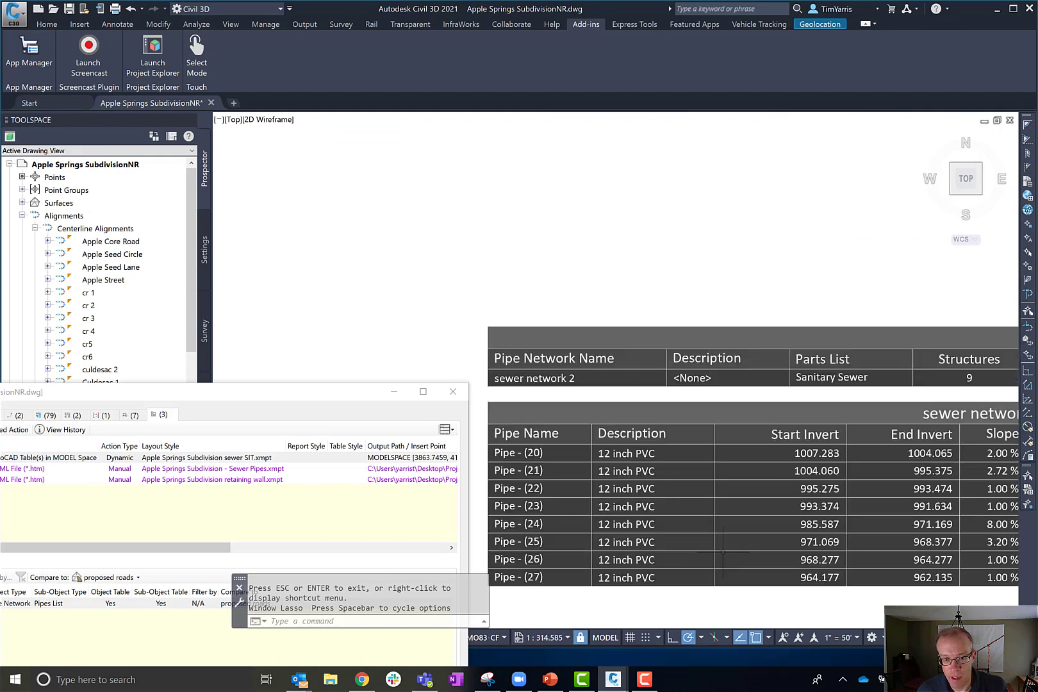
pyautogui.click(778, 232)
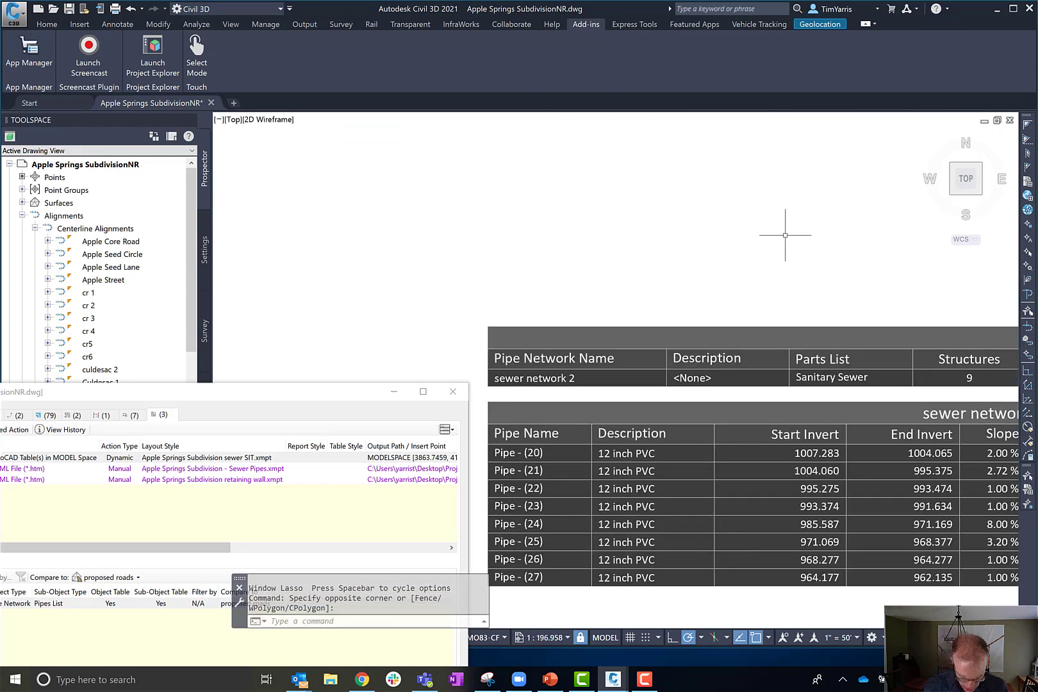
pyautogui.press('Escape')
pyautogui.write('p')
pyautogui.press('Return')
pyautogui.moveTo(784, 235); pyautogui.dragTo(711, 89)
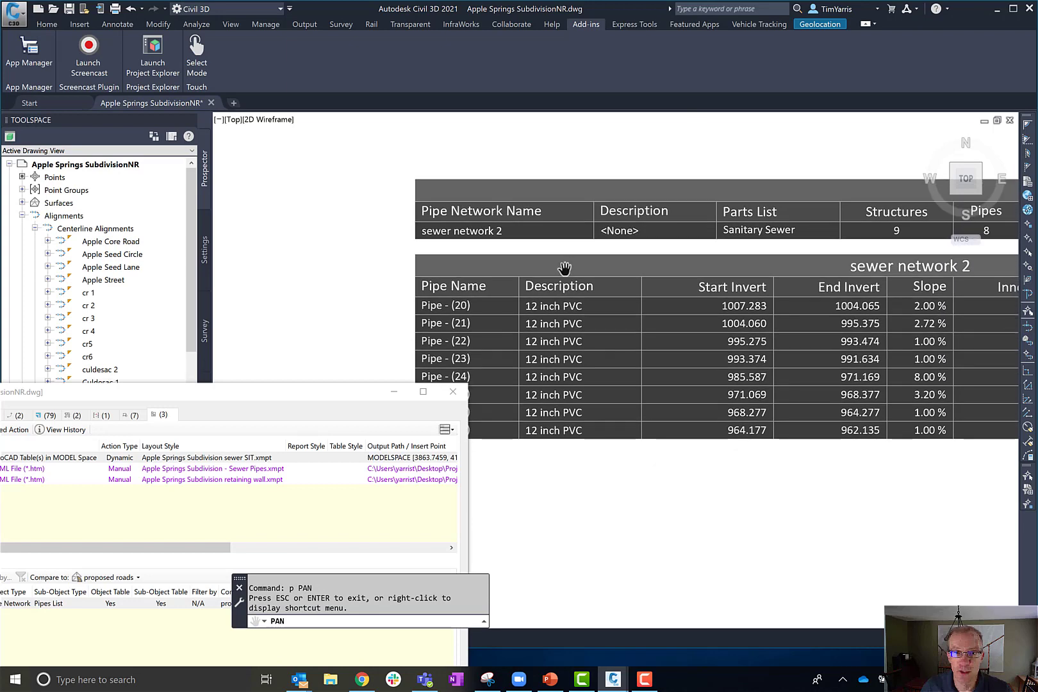
pyautogui.press('Escape')
pyautogui.click(554, 345)
pyautogui.click(615, 275)
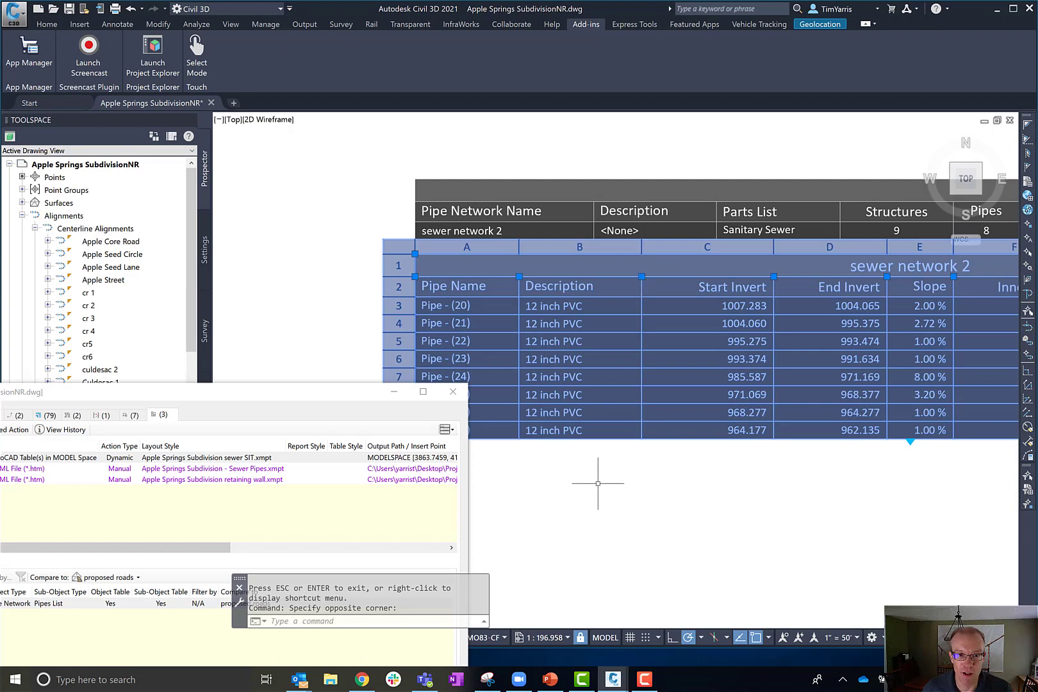
# Pan to show more table columns and place Project Explorer's pipe list beside the table.
pyautogui.moveTo(289, 391); pyautogui.dragTo(437, 396)
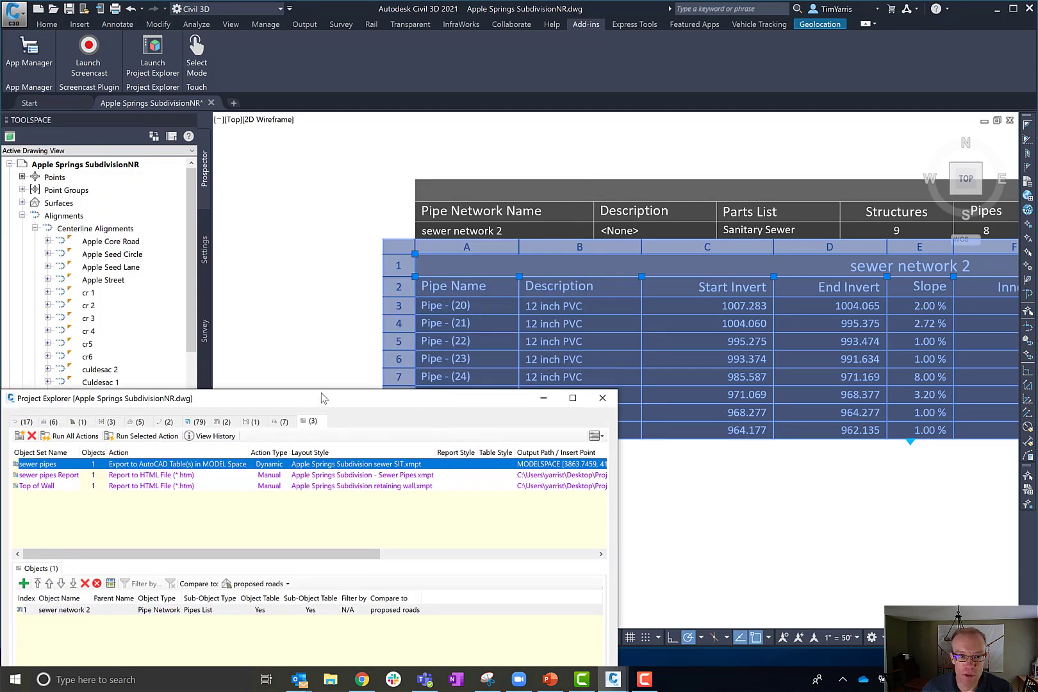
pyautogui.moveTo(321, 399); pyautogui.dragTo(367, 395)
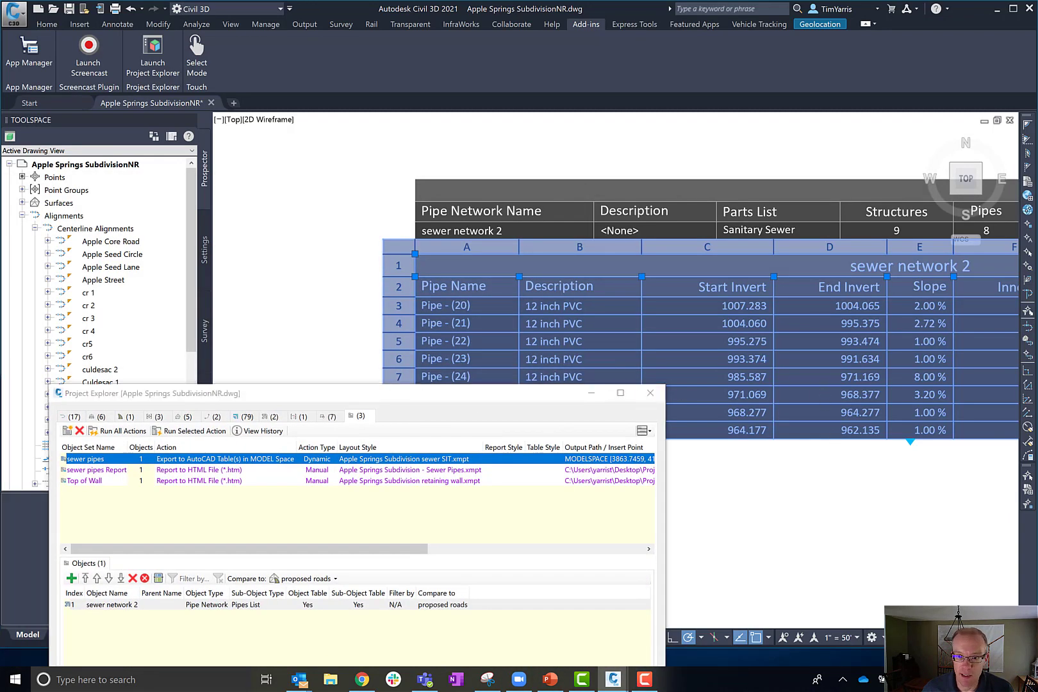
pyautogui.write('p')
pyautogui.press('Return')
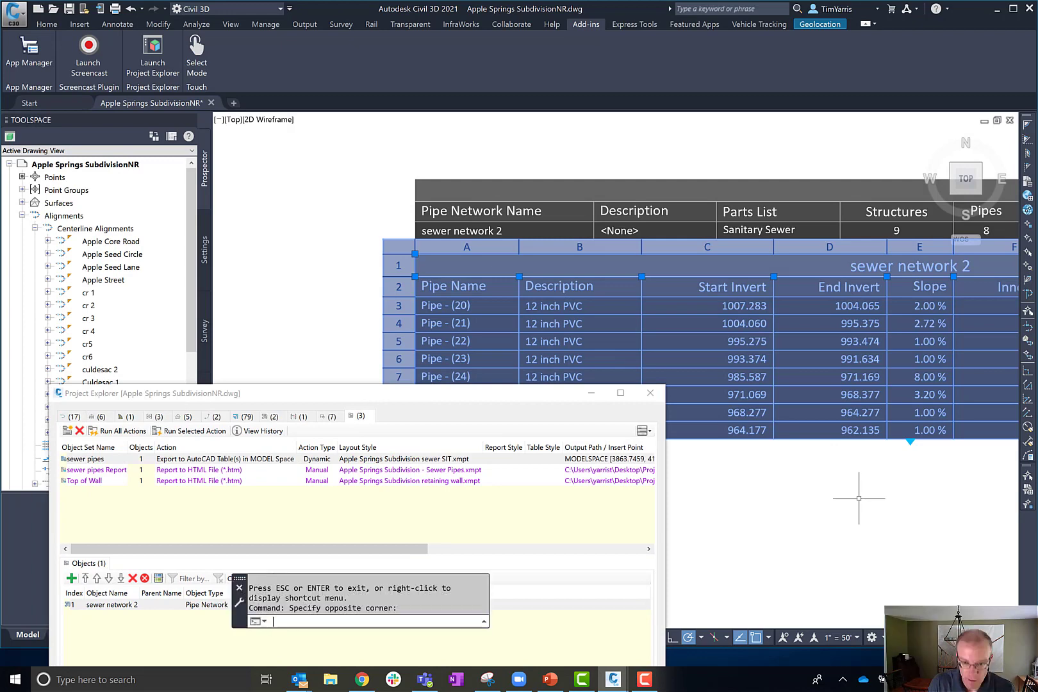
pyautogui.moveTo(858, 498)
pyautogui.mouseDown()
pyautogui.moveTo(728, 431)
pyautogui.moveTo(679, 447)
pyautogui.mouseUp()
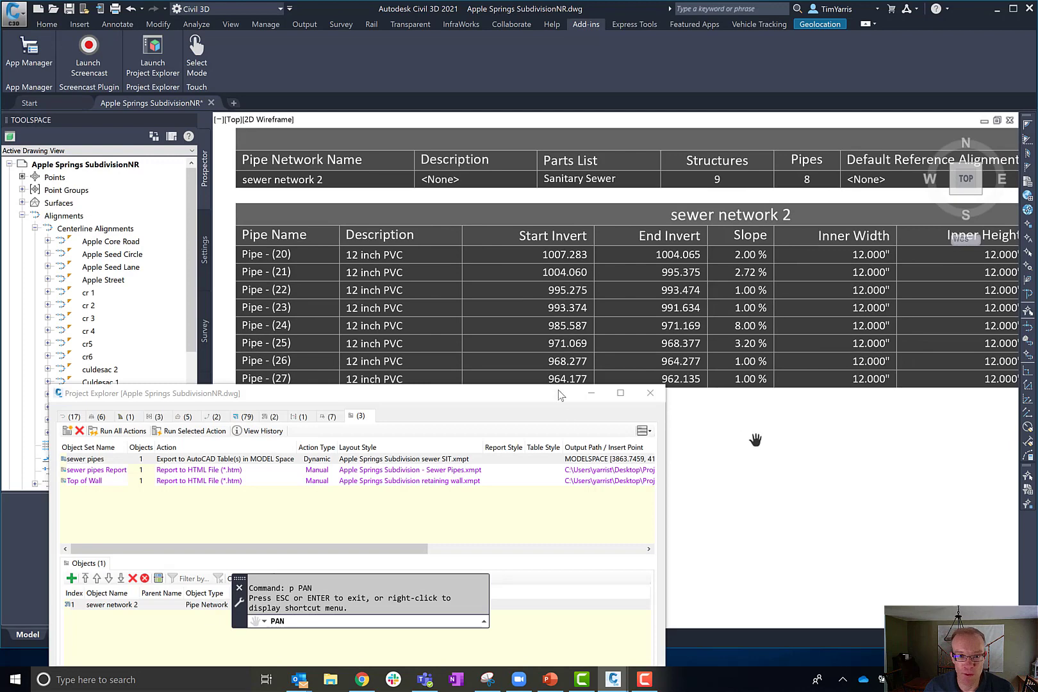
pyautogui.moveTo(556, 392); pyautogui.dragTo(511, 147)
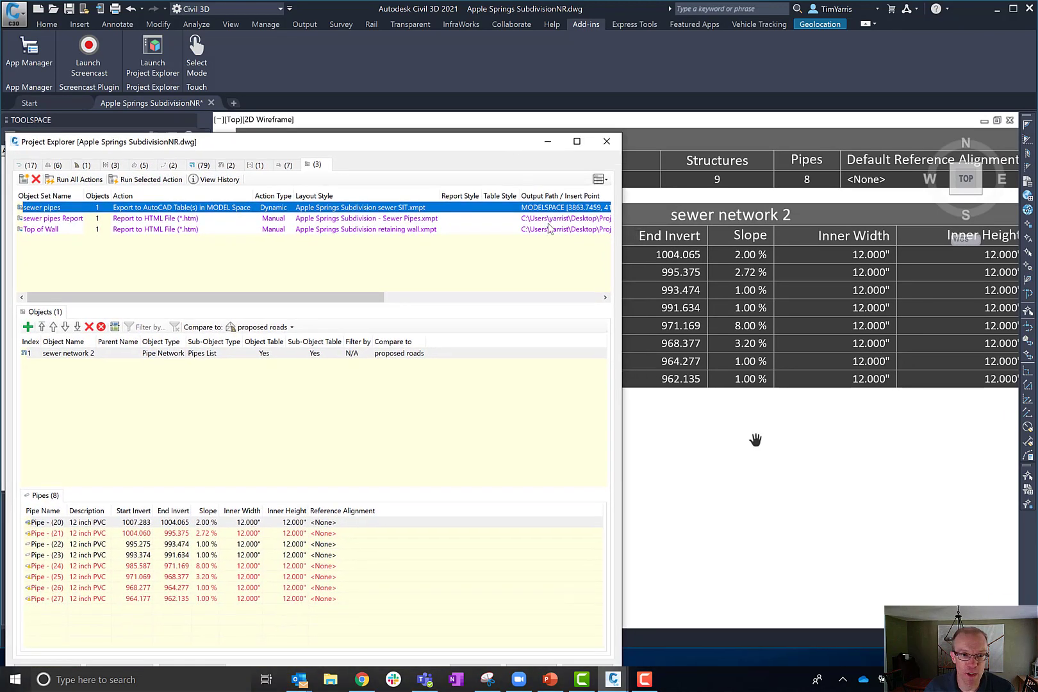
# Switch Project Explorer to the Pipe Networks view and pick sewer network 2.
pyautogui.click(448, 442)
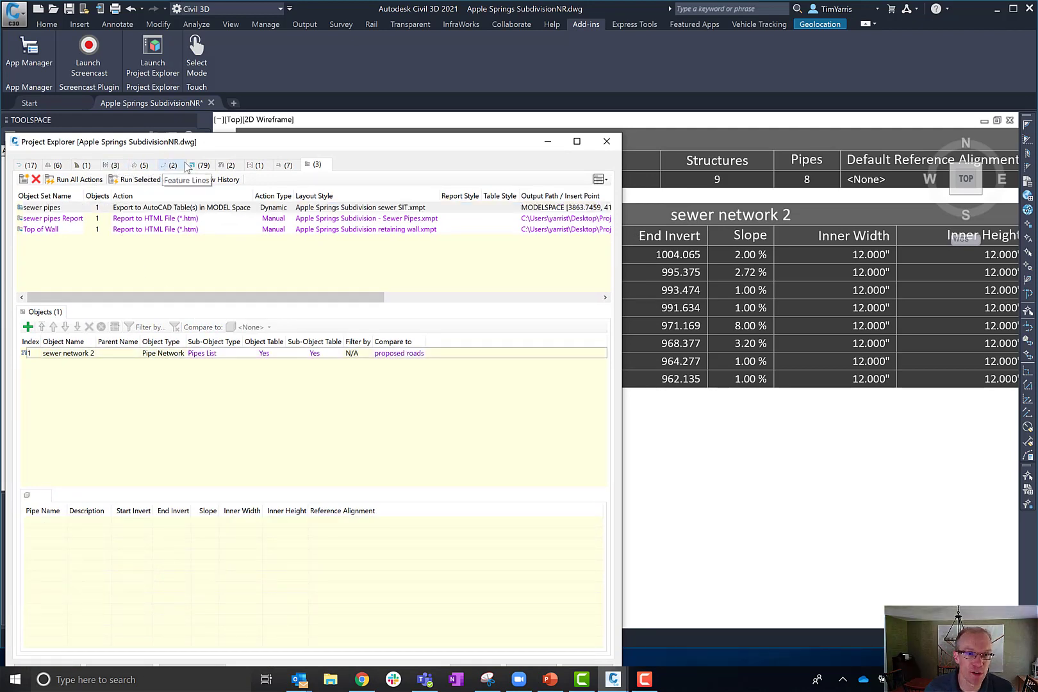
pyautogui.click(228, 165)
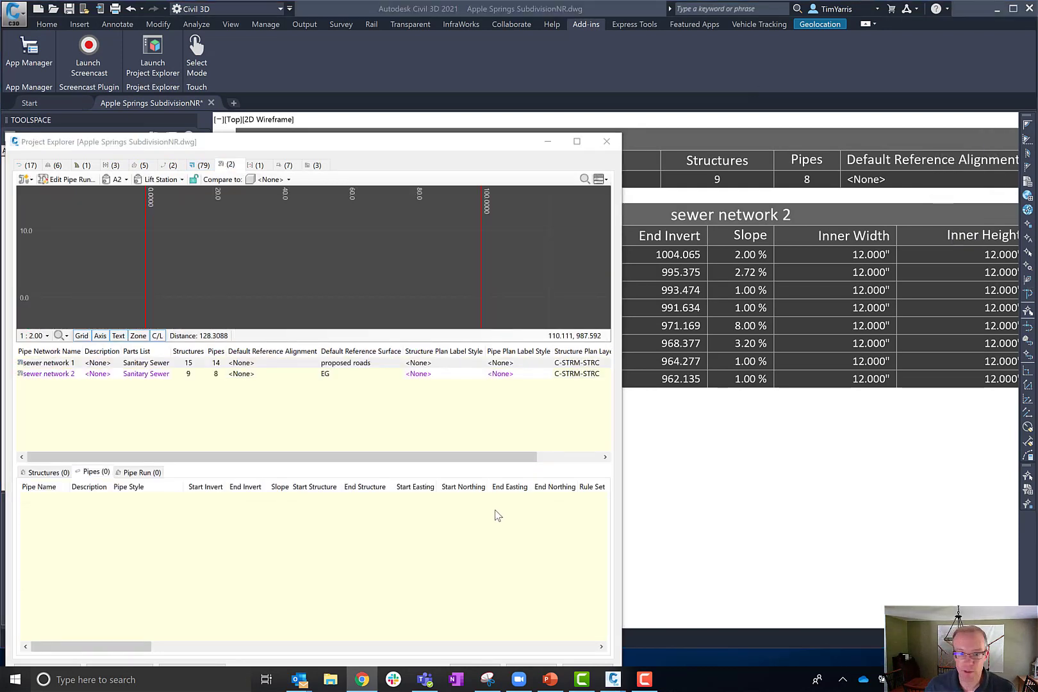
pyautogui.click(56, 376)
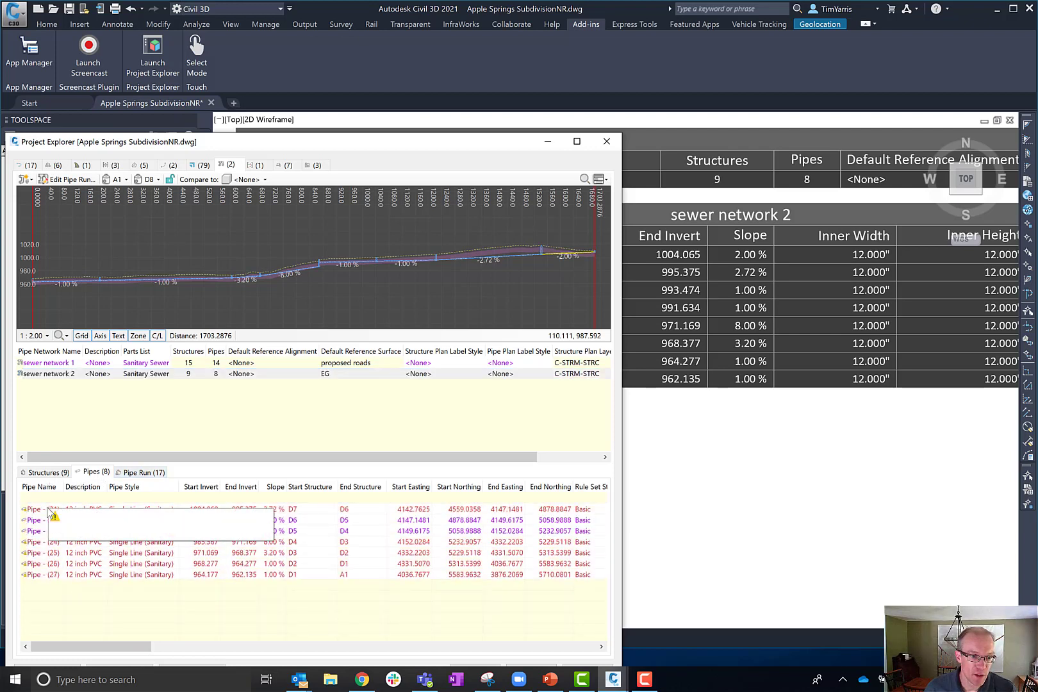
# Select Pipe (21), Pipe (22) and Pipe (23) in the pipes list.
pyautogui.click(52, 509)
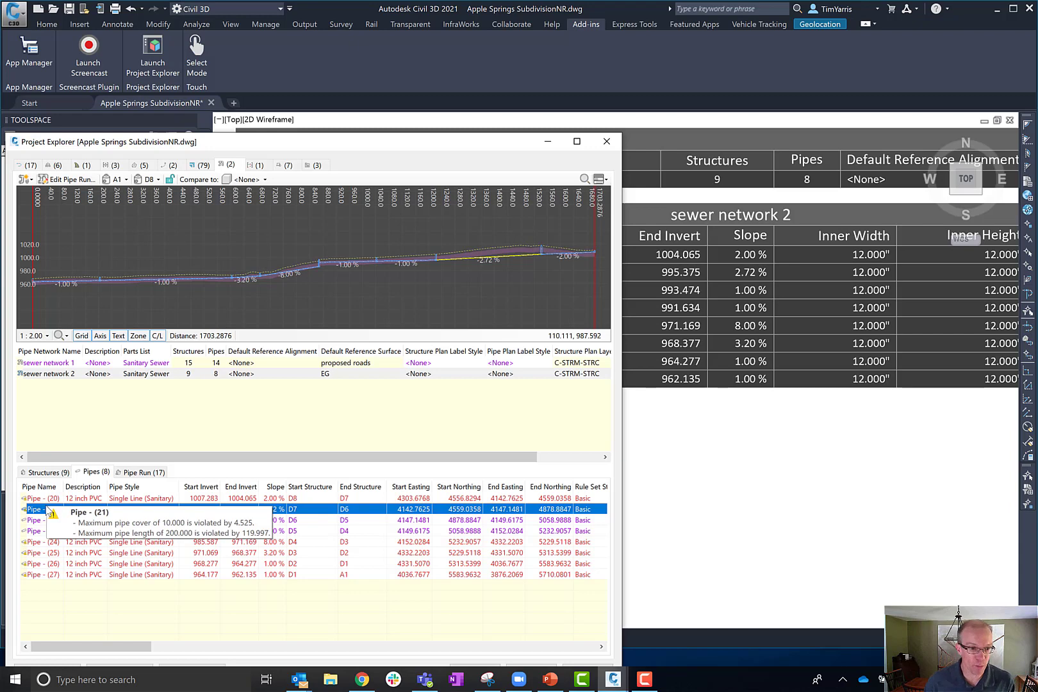
pyautogui.keyDown('shift'); pyautogui.click(52, 520); pyautogui.keyUp('shift')
pyautogui.keyDown('shift'); pyautogui.click(52, 532); pyautogui.keyUp('shift')
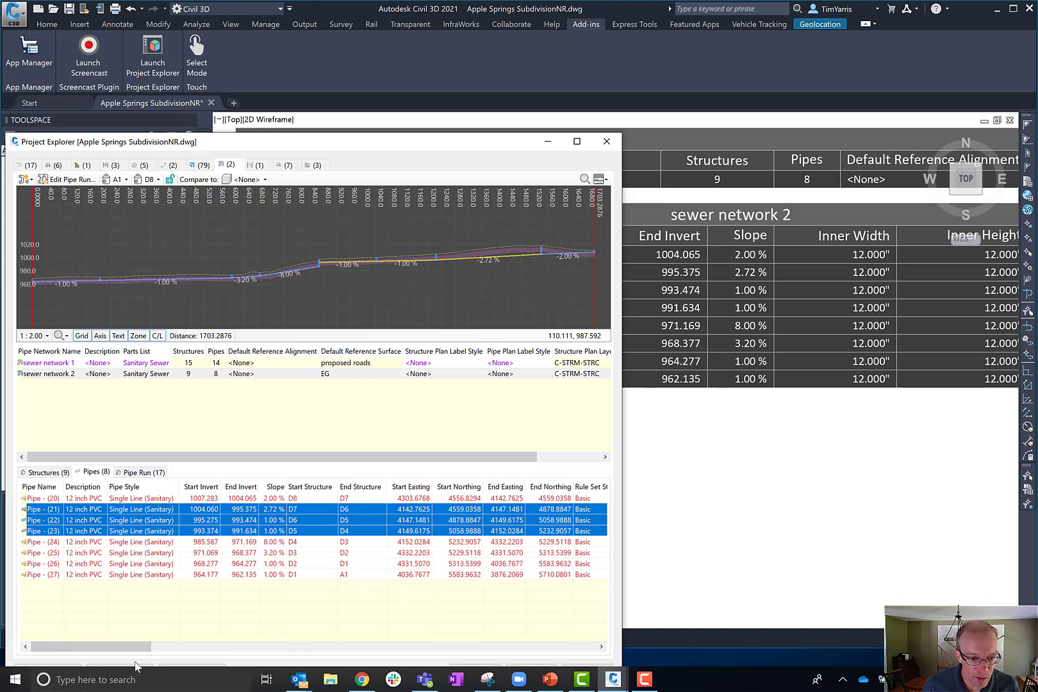
pyautogui.moveTo(143, 646); pyautogui.dragTo(167, 647)
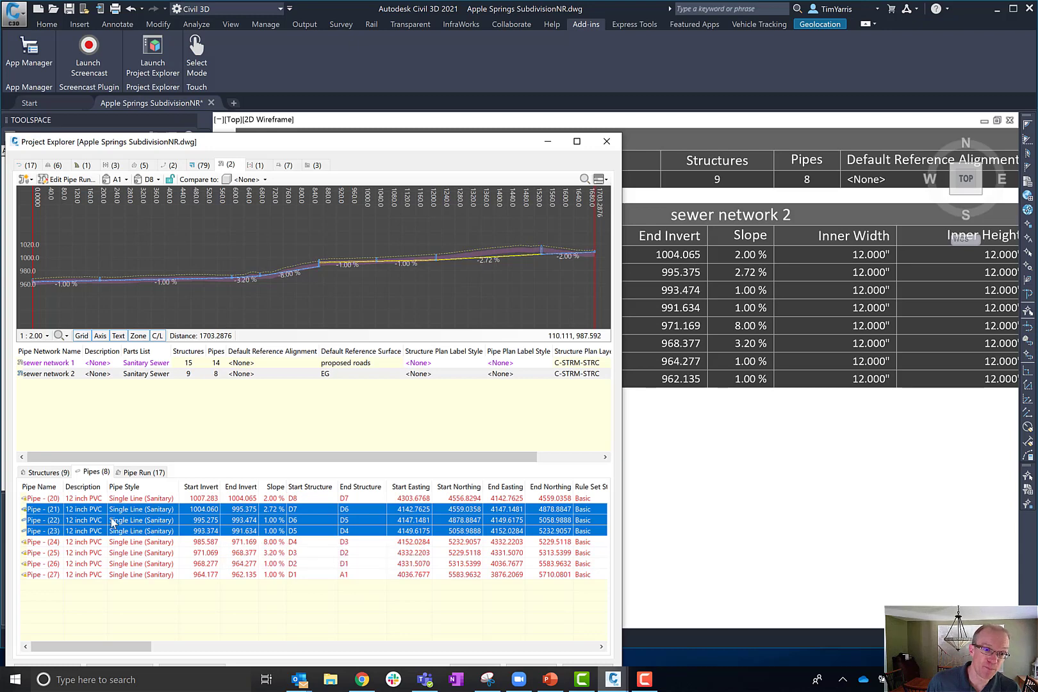
# Swap the selected pipes 21–23 to 18 inch PVC and check the updated drawing table.
pyautogui.rightClick(46, 523)
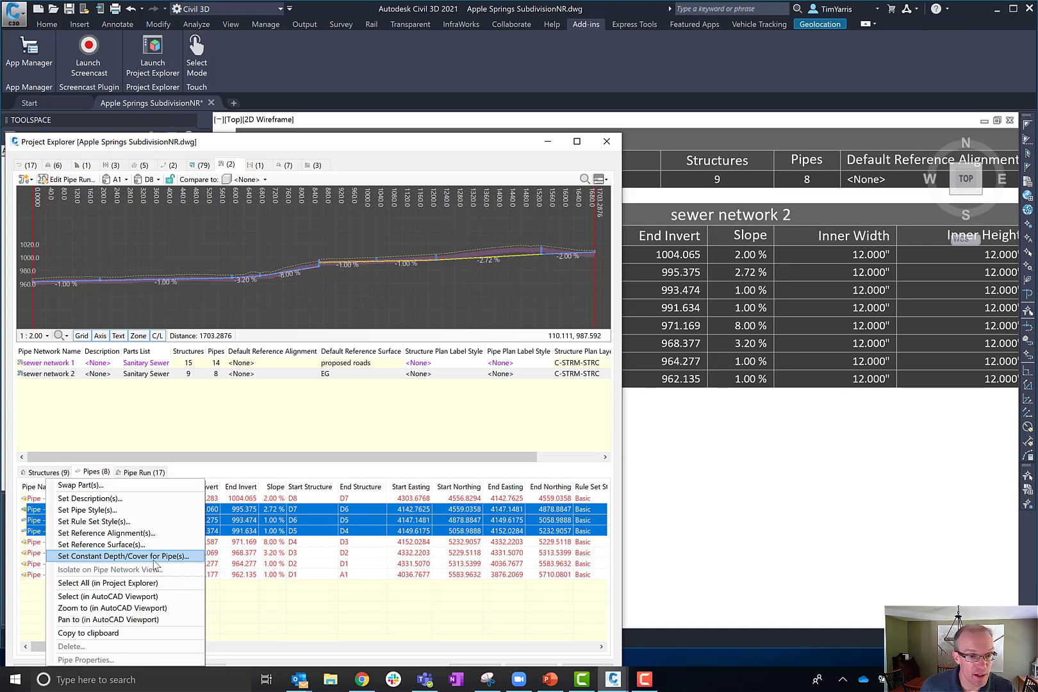
pyautogui.click(116, 486)
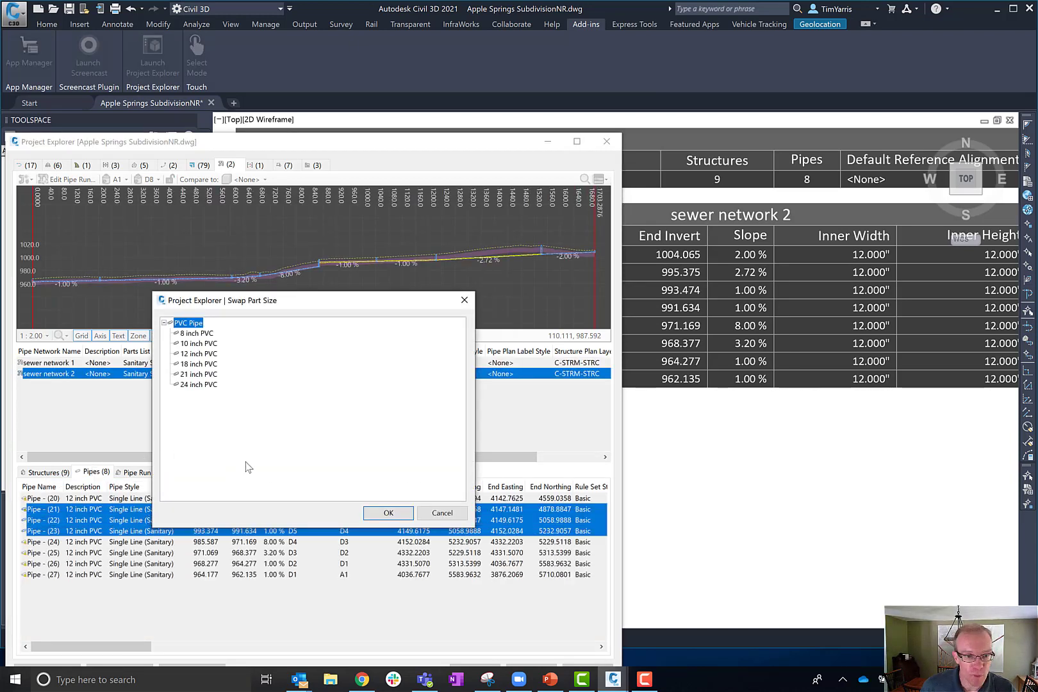
pyautogui.click(210, 364)
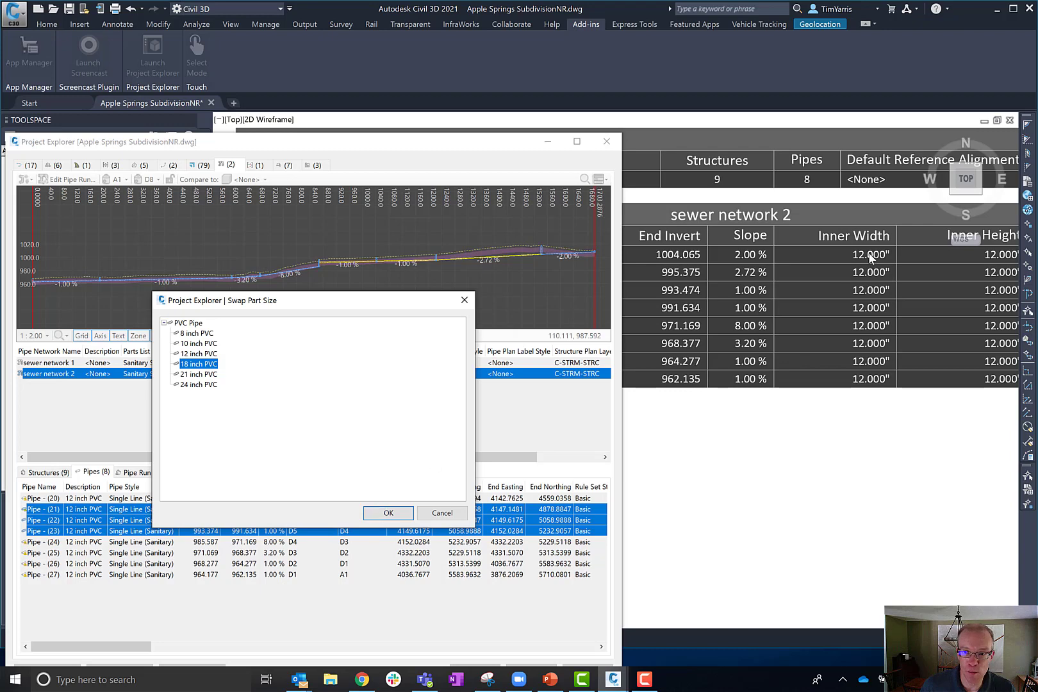
pyautogui.click(388, 512)
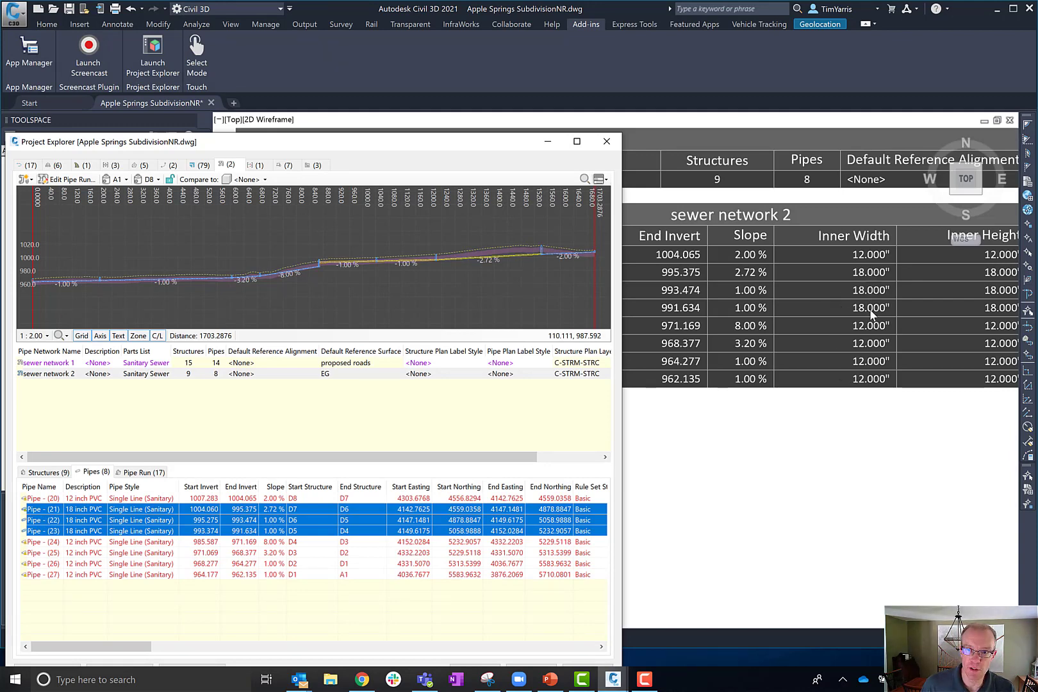
pyautogui.click(793, 470)
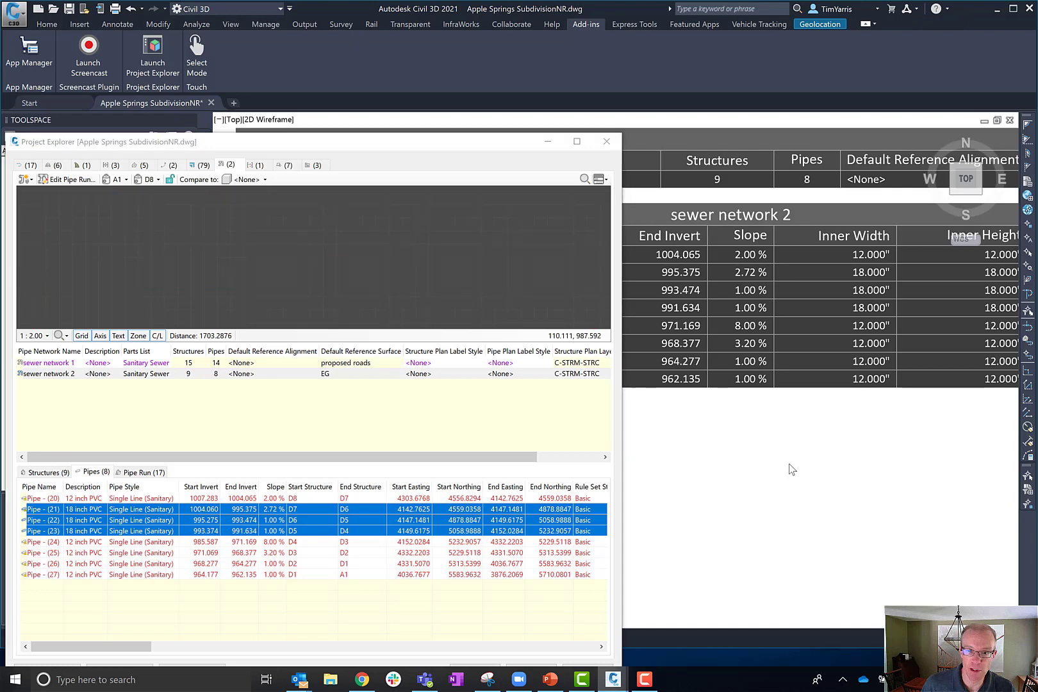
# Select pipes 22 and 23, dismiss their actions menu, and show the Create Pipe Network options.
pyautogui.moveTo(773, 479); pyautogui.dragTo(799, 482, button='middle')
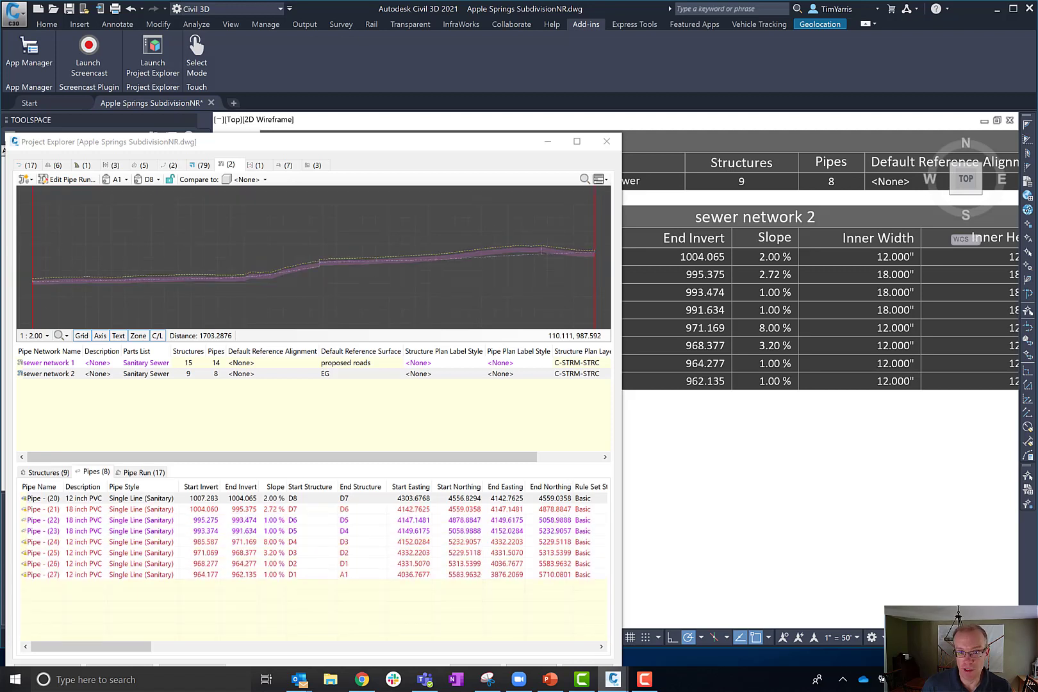
pyautogui.click(74, 520)
pyautogui.keyDown('shift'); pyautogui.click(75, 531); pyautogui.keyUp('shift')
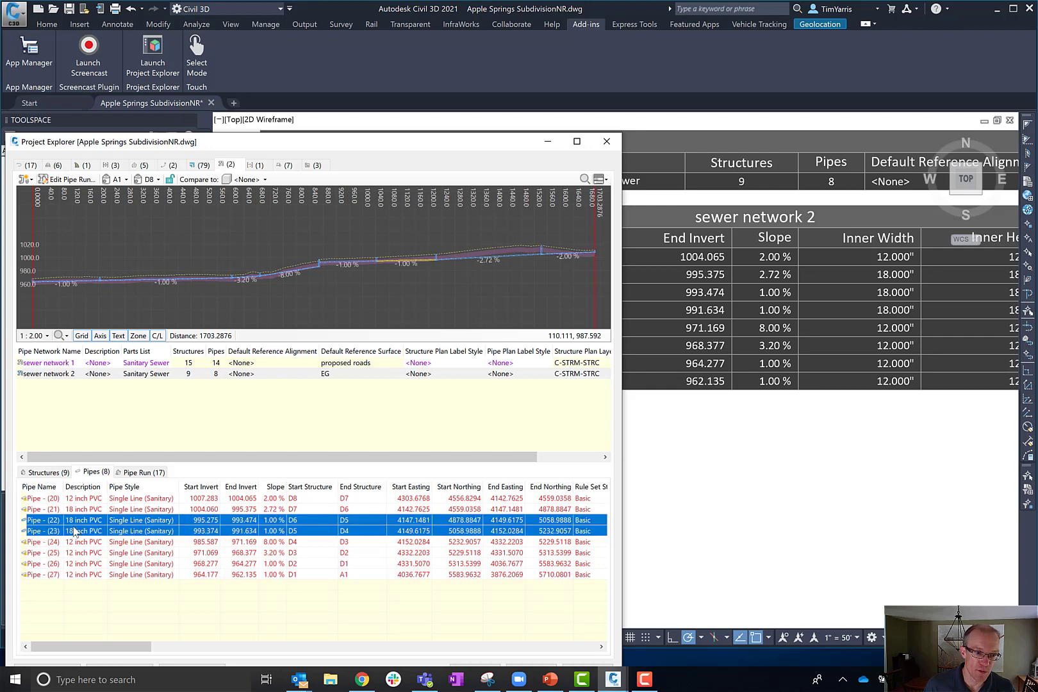
pyautogui.rightClick(75, 530)
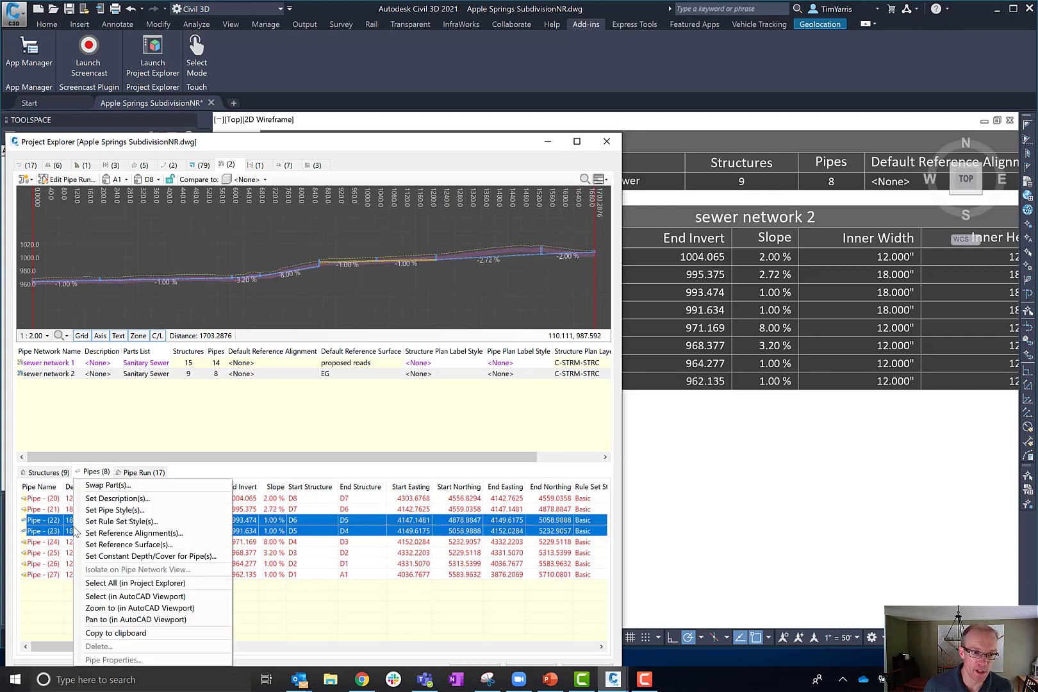
pyautogui.click(152, 533)
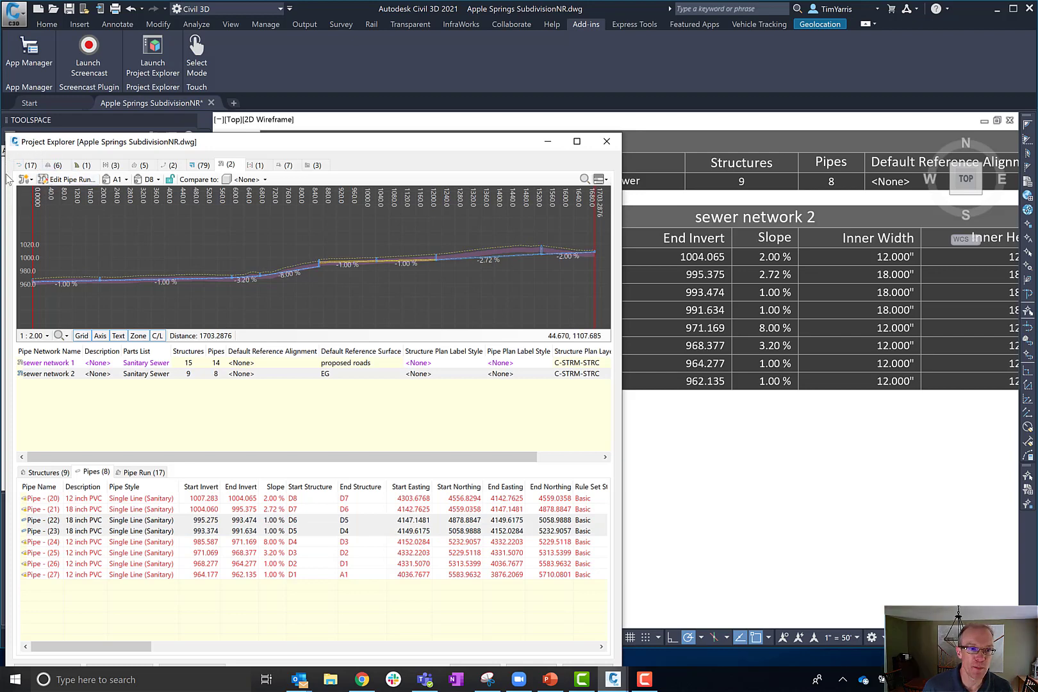
pyautogui.click(32, 180)
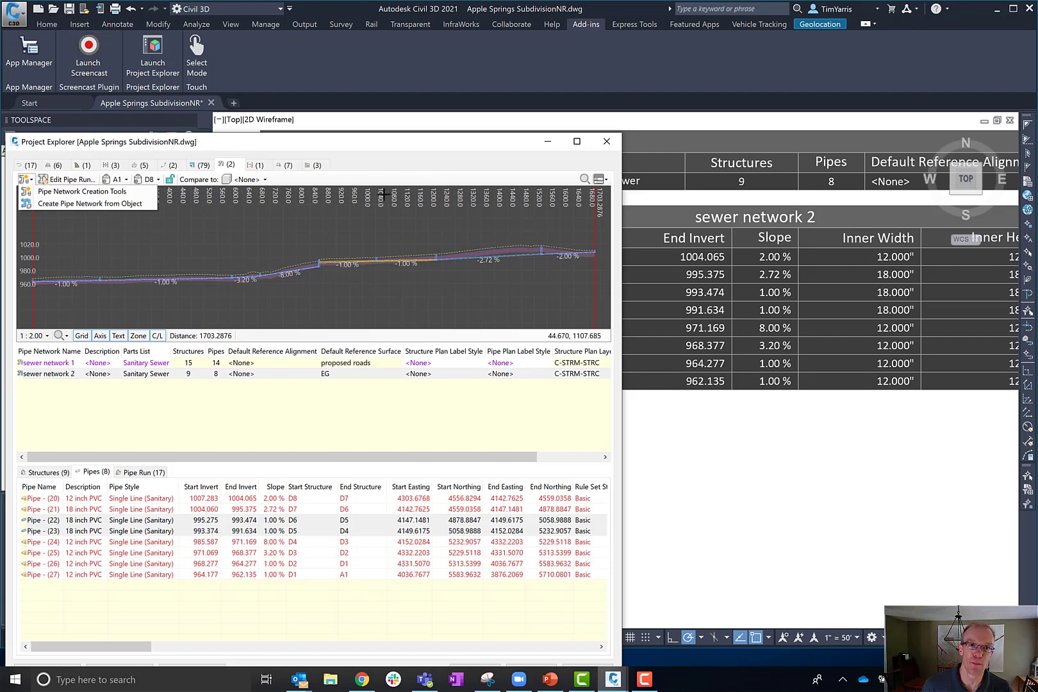
# Close the Create Pipe Network dropdown and return focus to the drawing window.
pyautogui.click(30, 180)
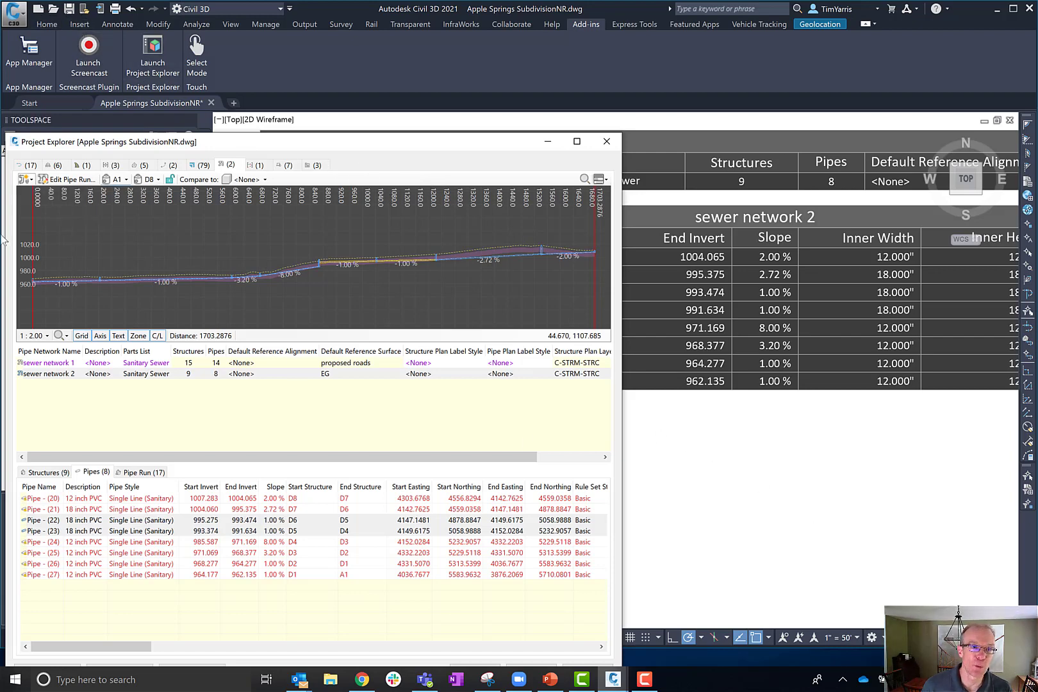
pyautogui.click(35, 181)
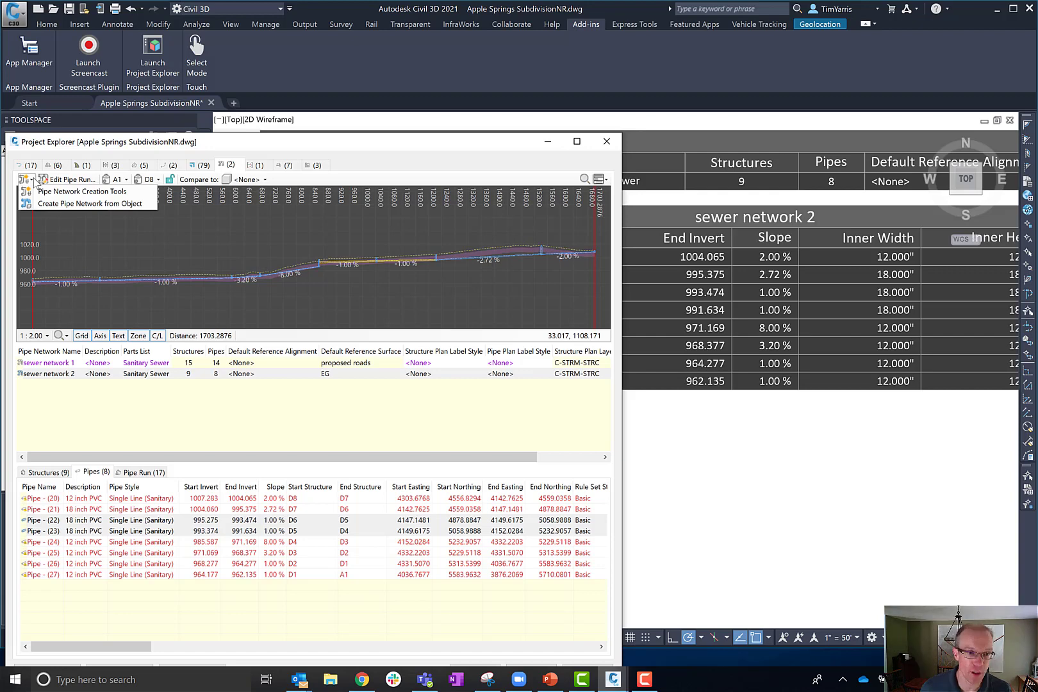
pyautogui.click(34, 180)
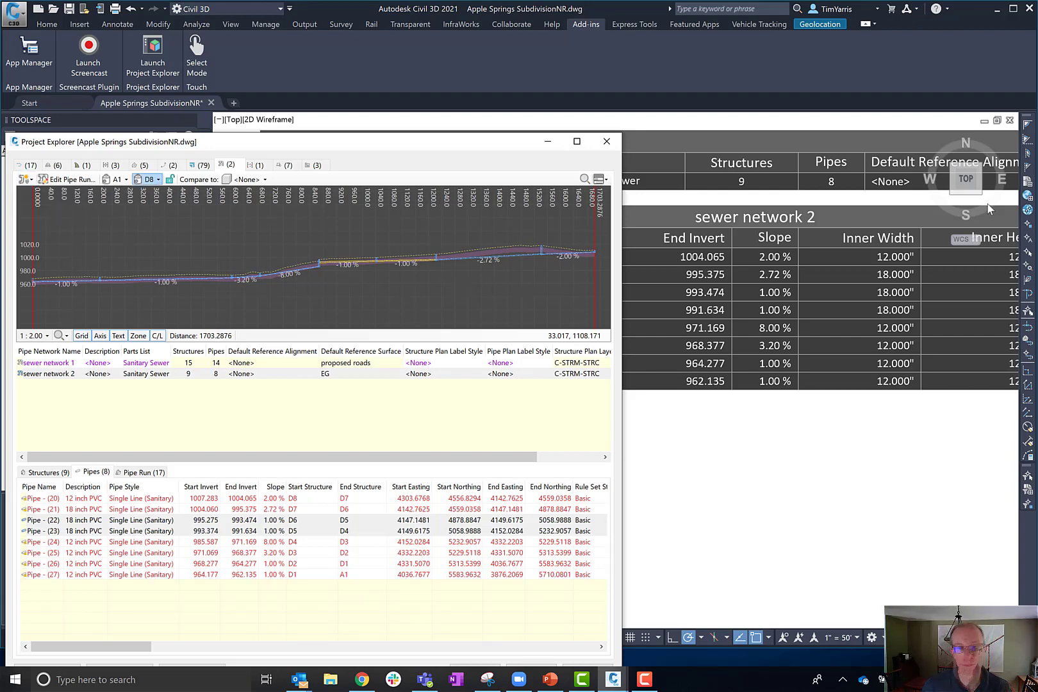
pyautogui.click(647, 439)
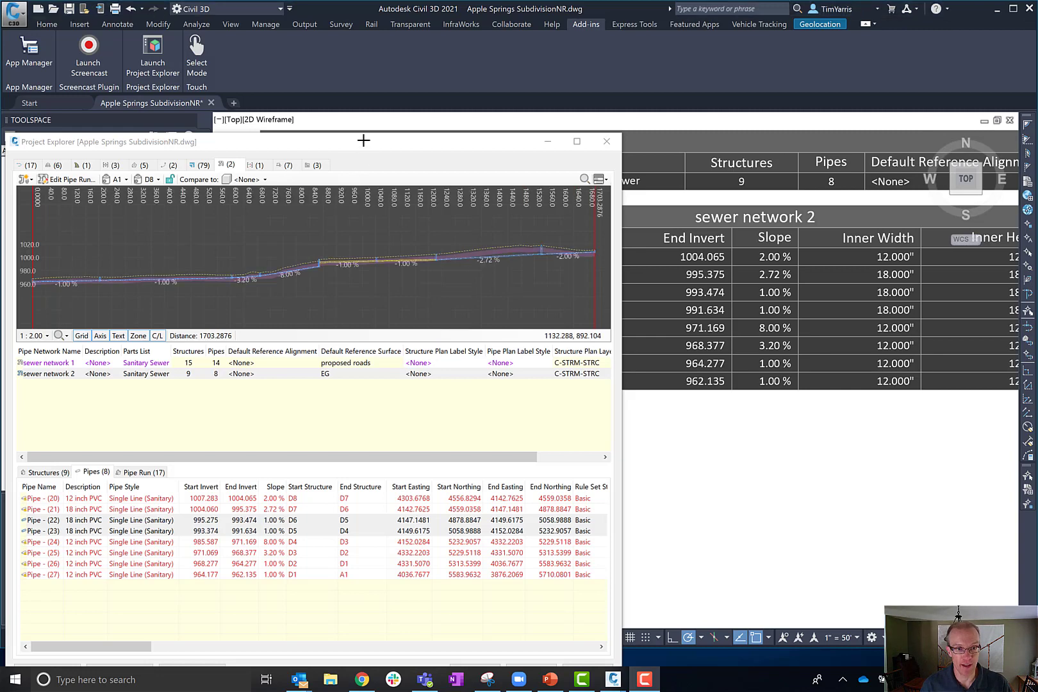
# Widen Project Explorer to show inner width, height and wall thickness, then place it at the top.
pyautogui.moveTo(363, 150); pyautogui.dragTo(374, 91)
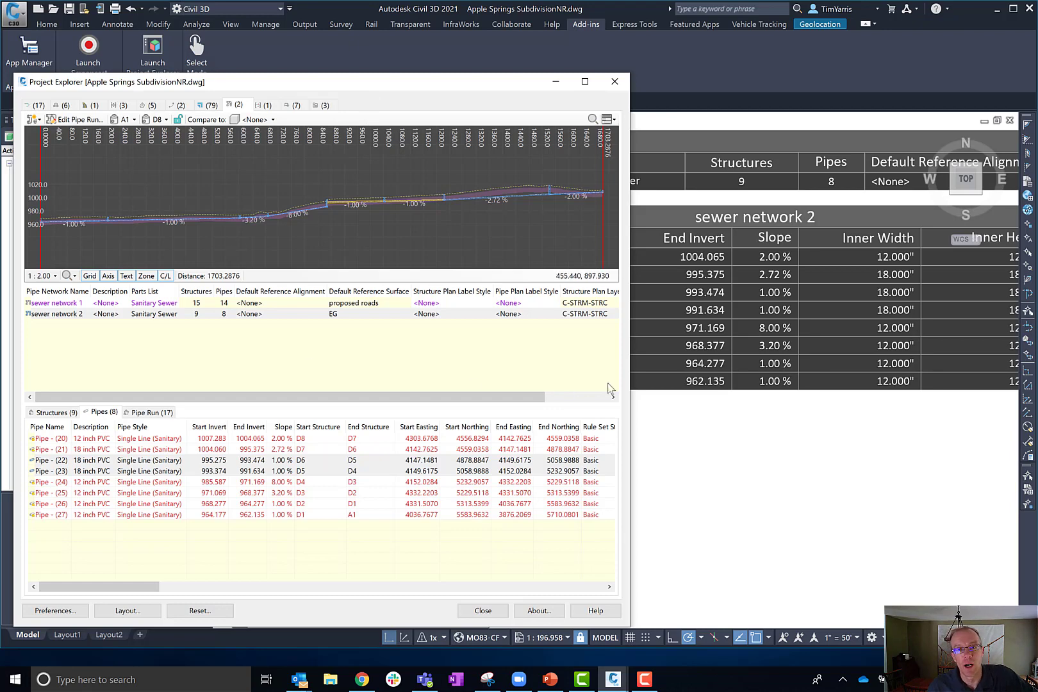
pyautogui.moveTo(631, 413); pyautogui.dragTo(884, 406)
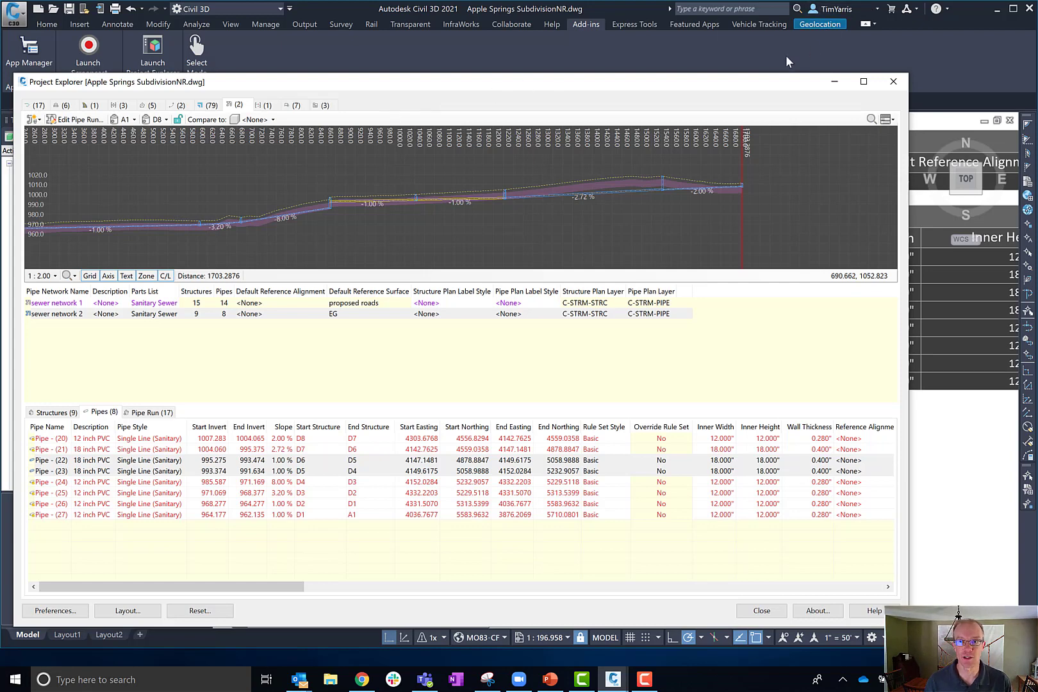
pyautogui.moveTo(769, 89); pyautogui.dragTo(769, 292)
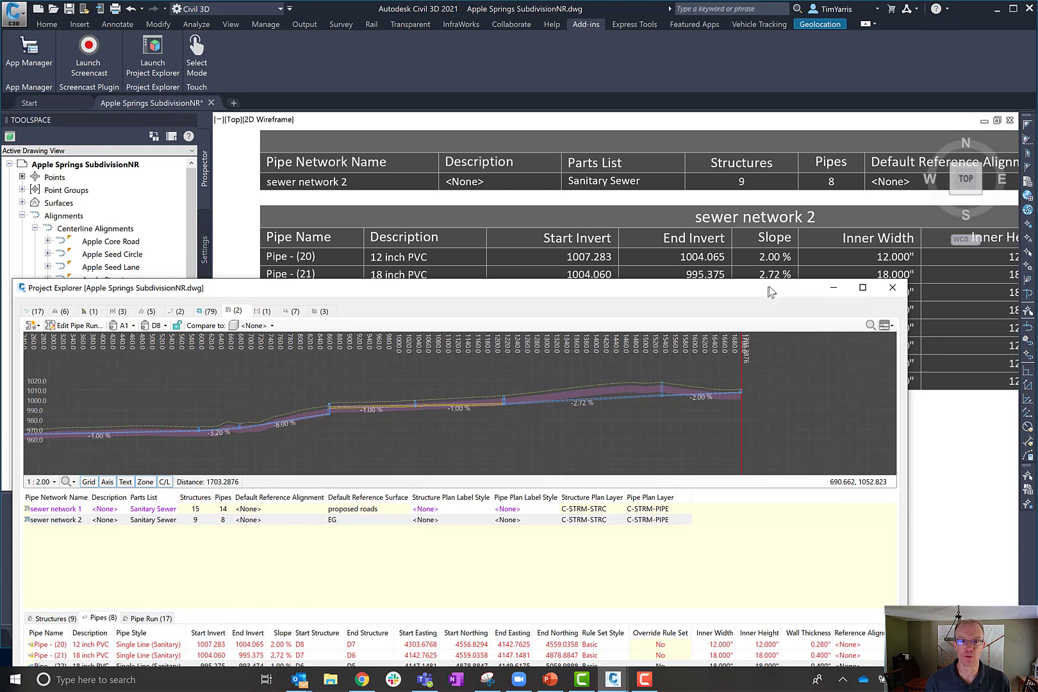
pyautogui.moveTo(770, 292); pyautogui.dragTo(775, 274)
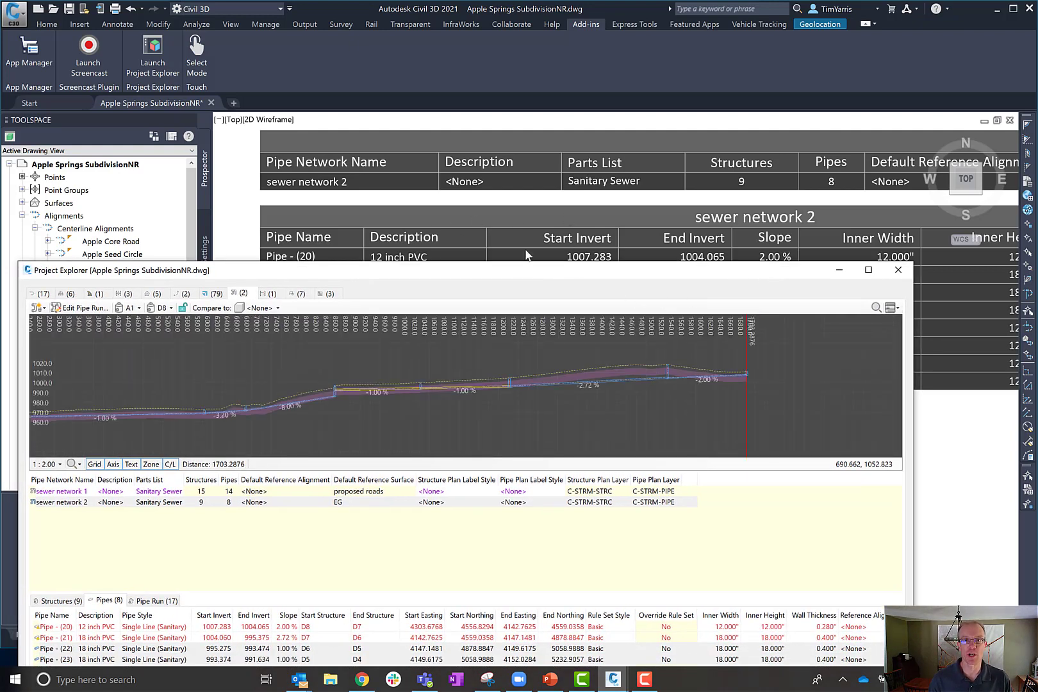
pyautogui.moveTo(520, 274); pyautogui.dragTo(511, 45)
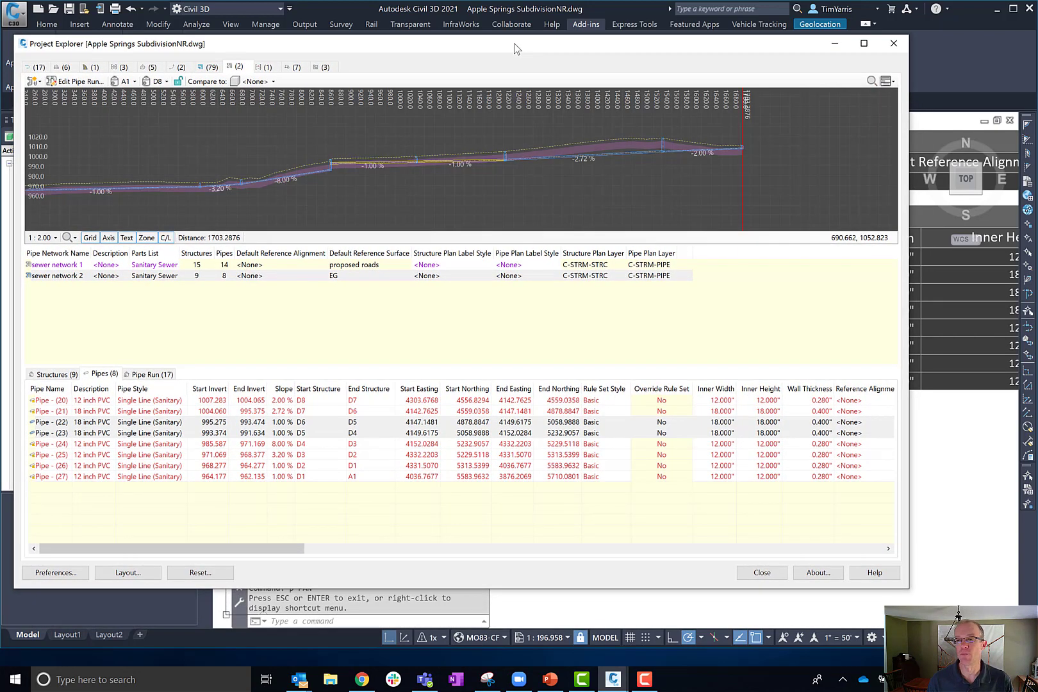